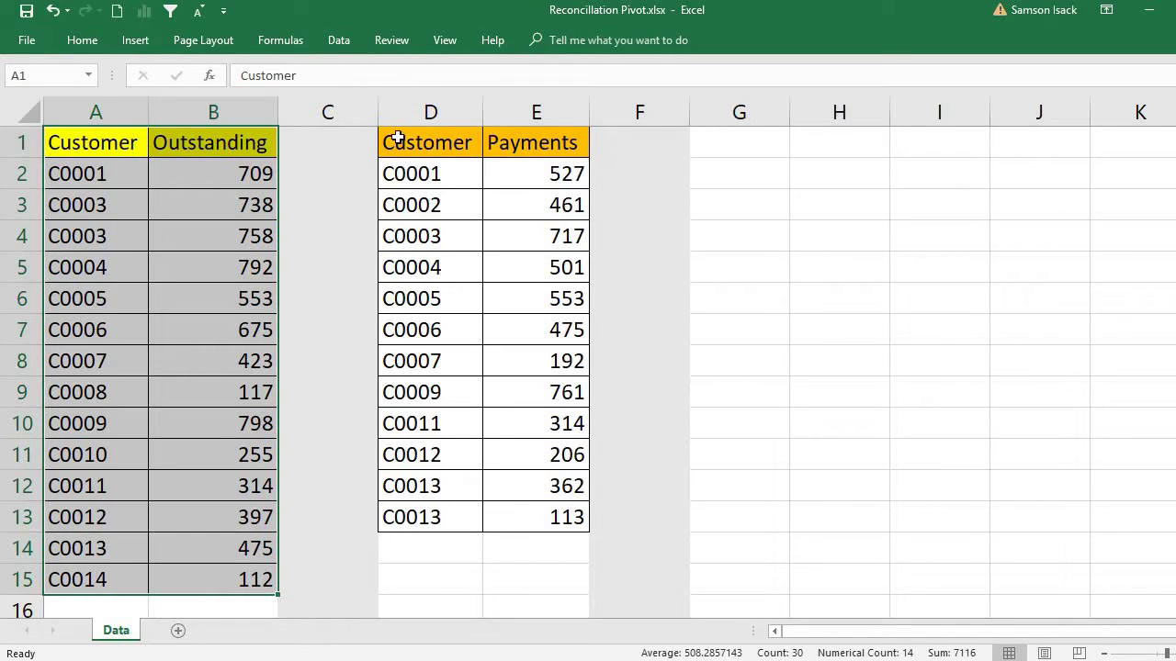
- Compare the Outstanding and Payments customer lists for customers such as C0002 and C0008 that appear in only one list
left_click_drag(397, 138, 537, 520)
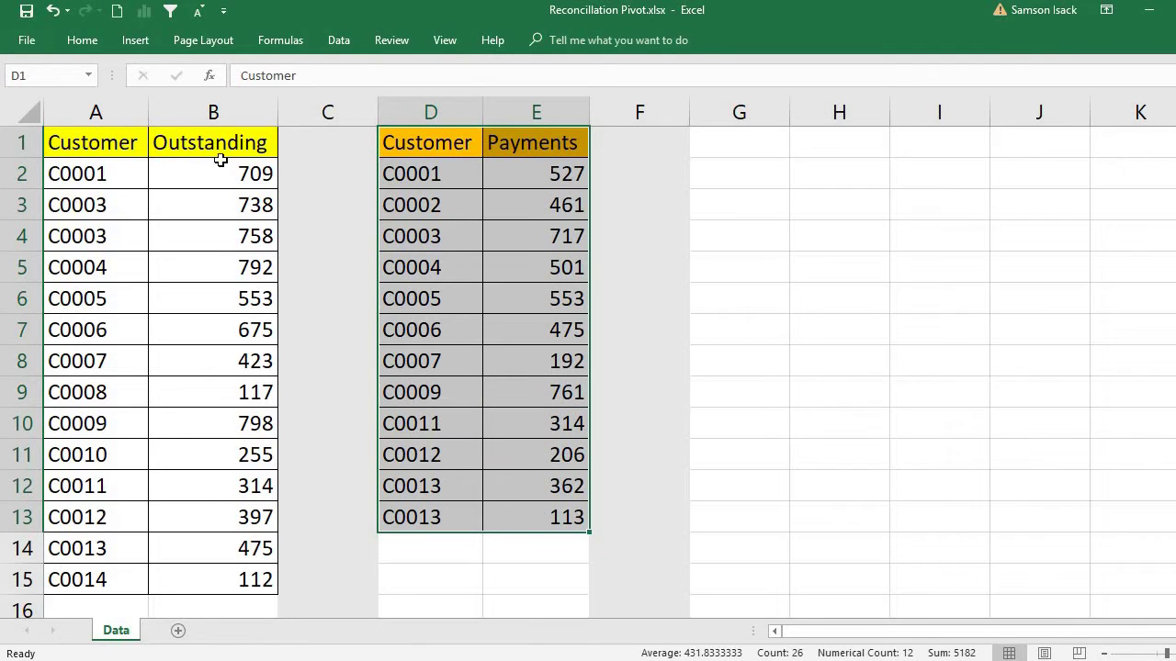
left_click(165, 173)
left_click(117, 173)
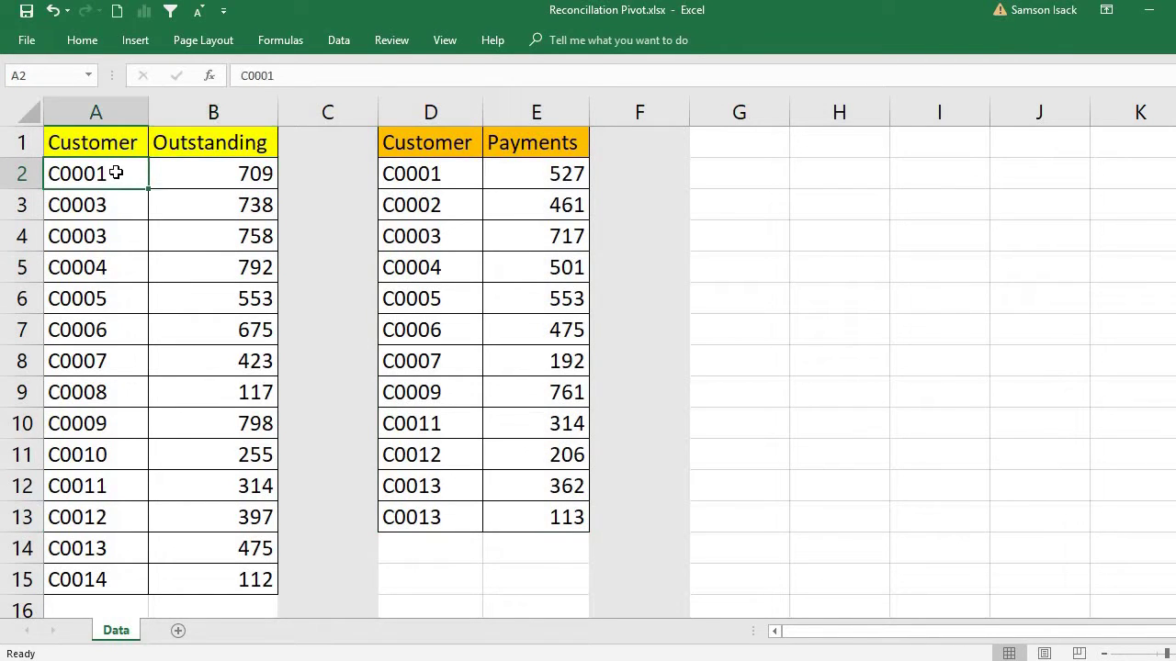
left_click(84, 214)
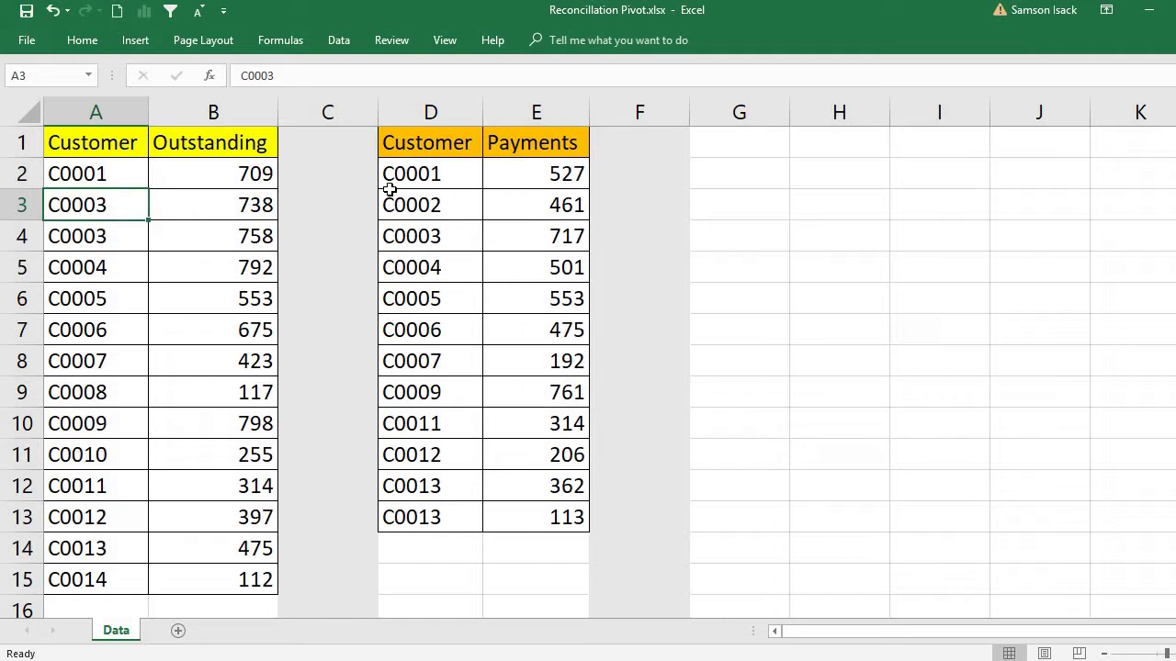
left_click_drag(476, 176, 439, 221)
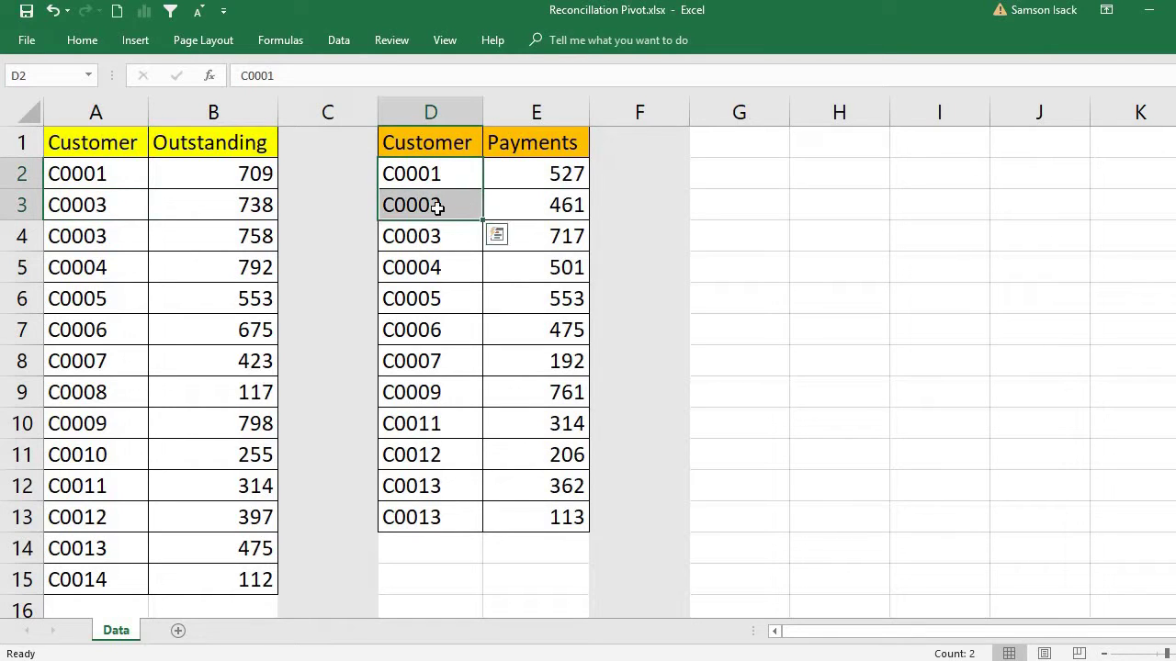
left_click(437, 206)
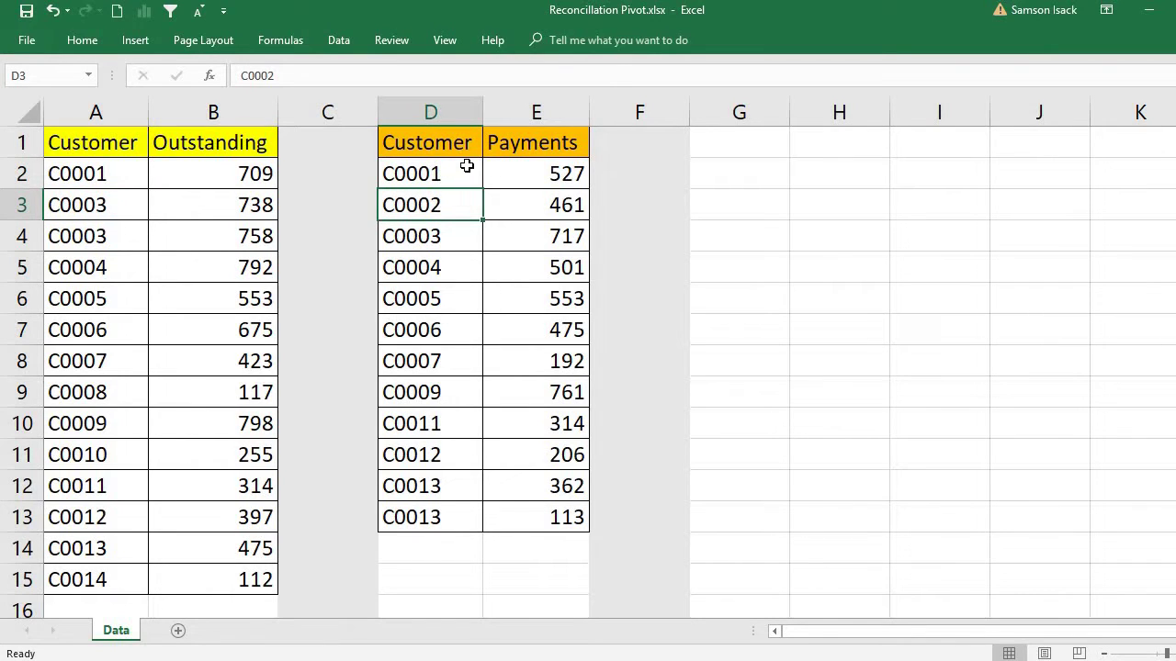
left_click_drag(462, 168, 451, 420)
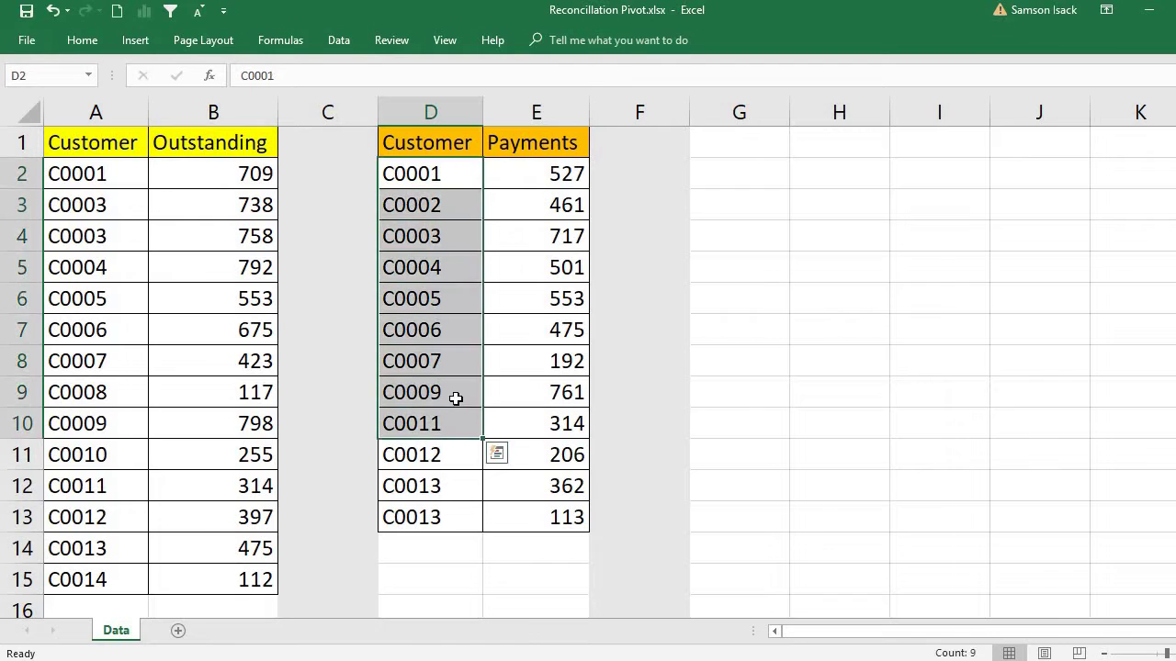
left_click(458, 387)
left_click(456, 366)
left_click(454, 384)
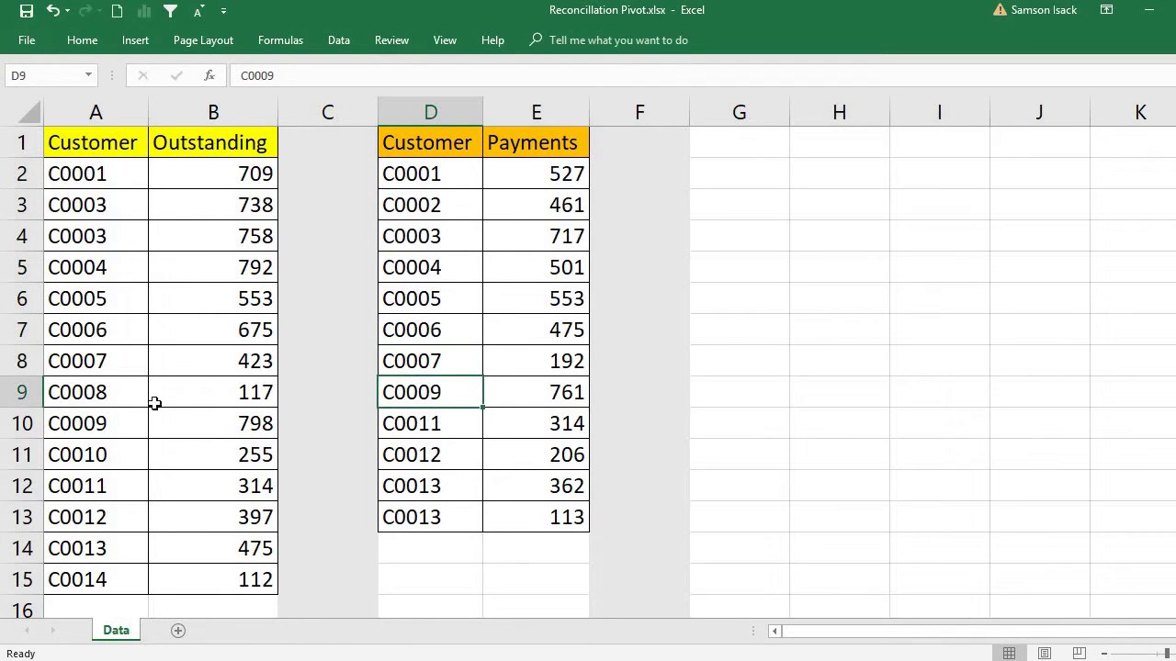
left_click(130, 401)
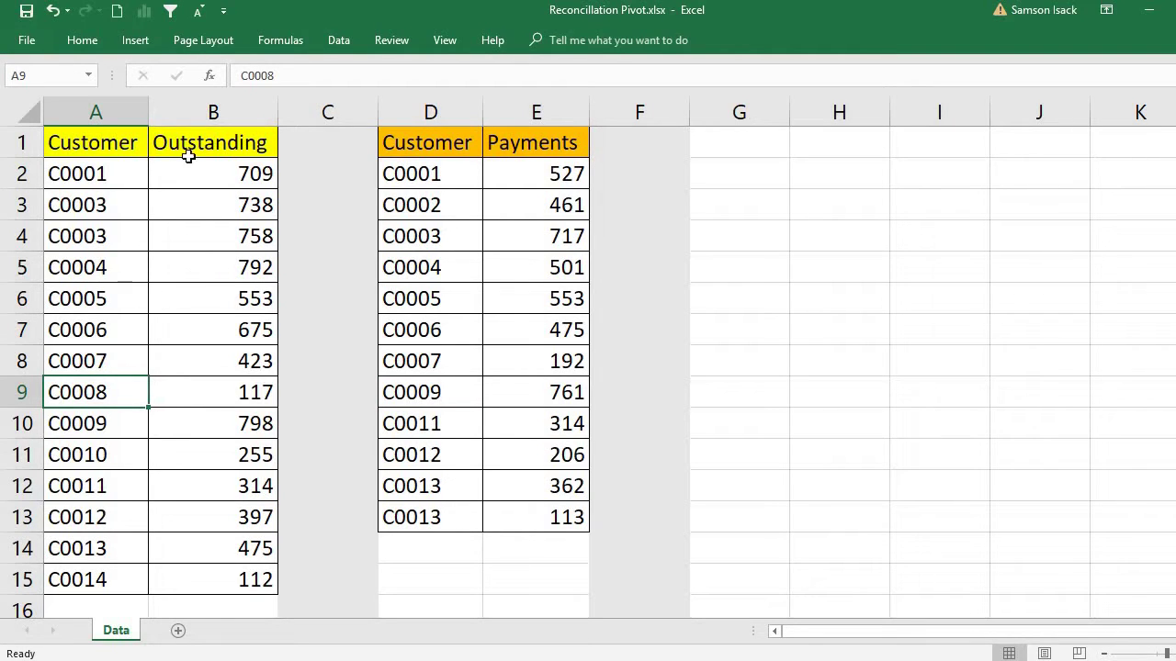
- Examine the repeated customer entries C0003 in the Outstanding list and C0013 in the Payments list, with their amounts
left_click_drag(118, 206, 116, 222)
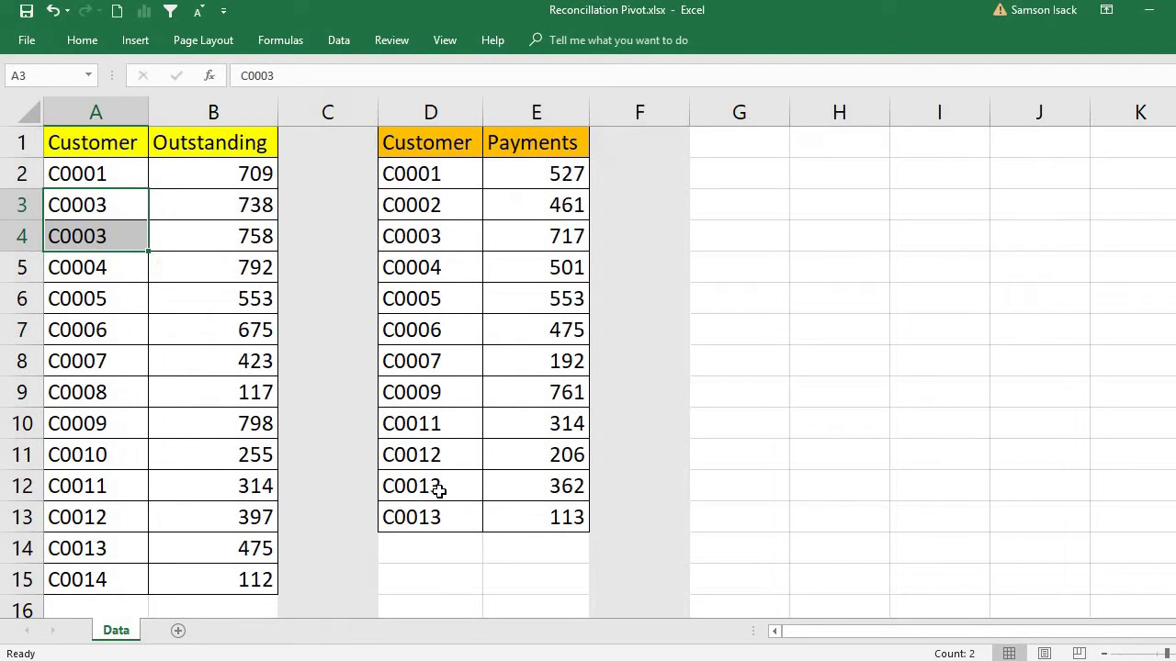
left_click_drag(439, 491, 494, 523)
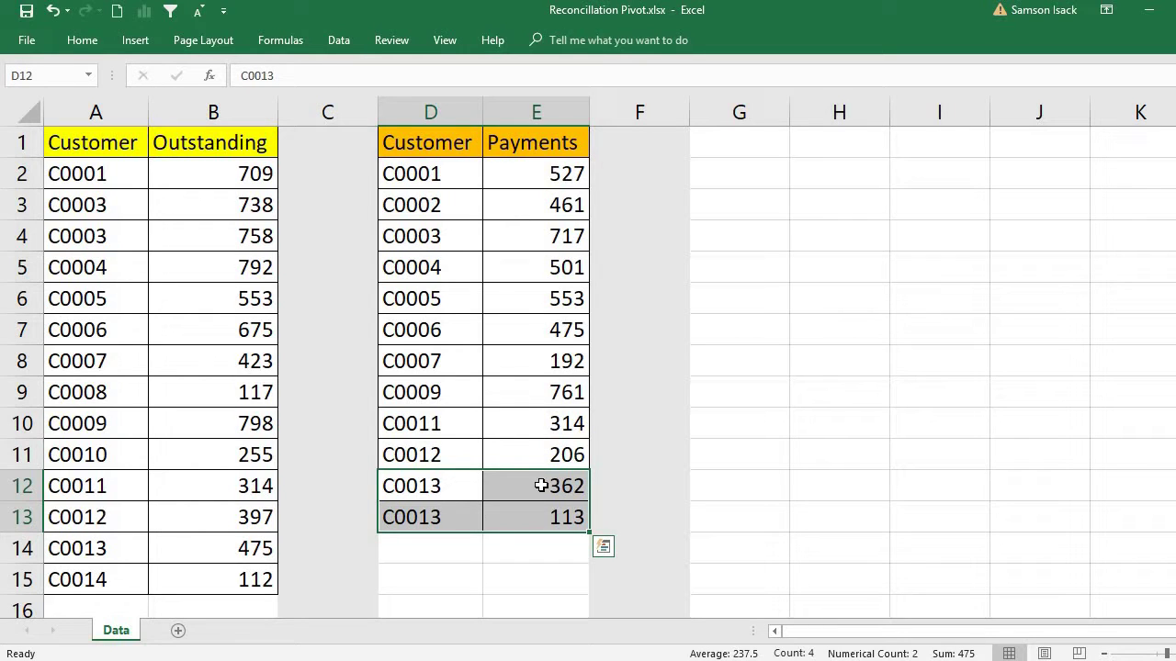
left_click_drag(538, 487, 533, 519)
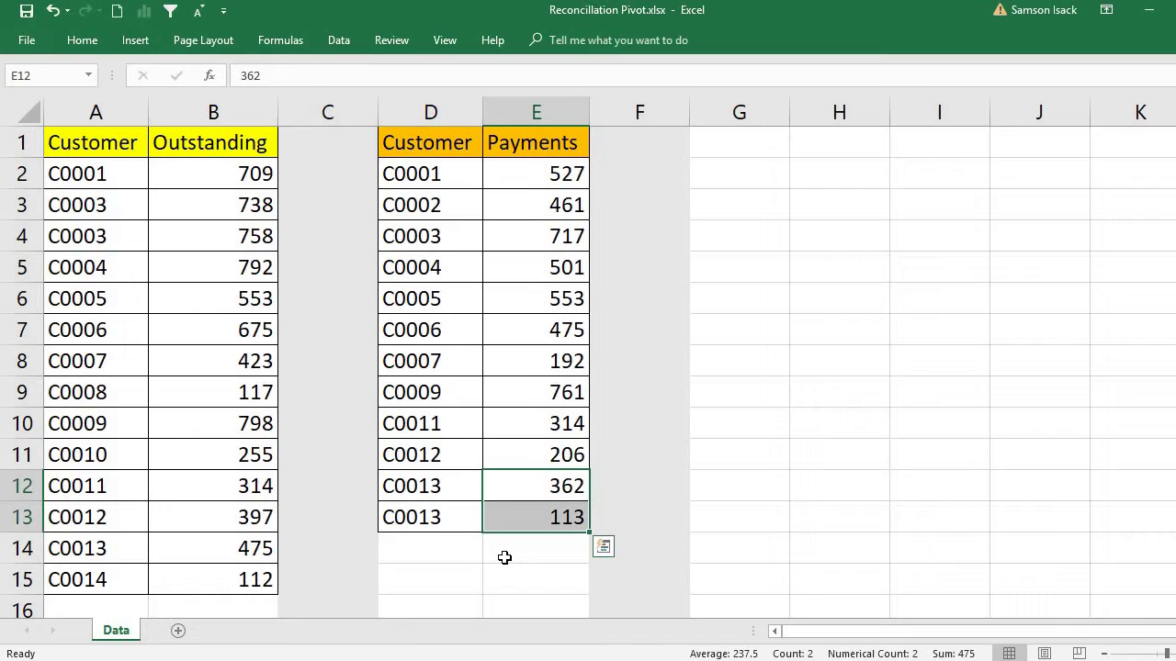
left_click(120, 170)
left_click_drag(121, 170, 198, 560)
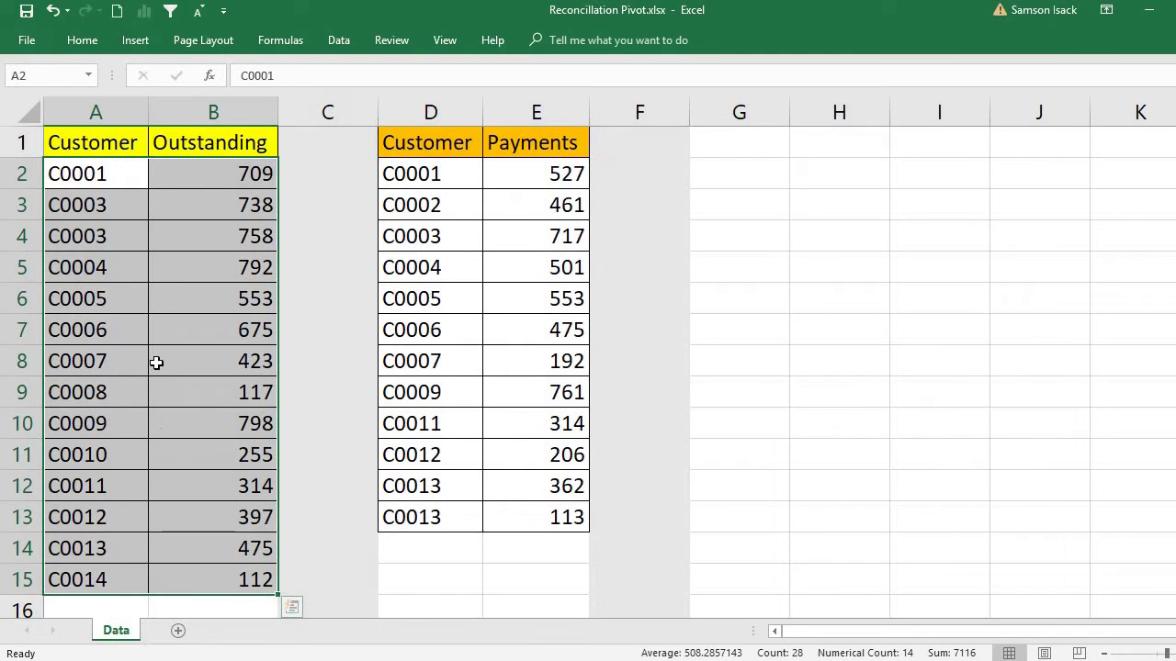
left_click(114, 284)
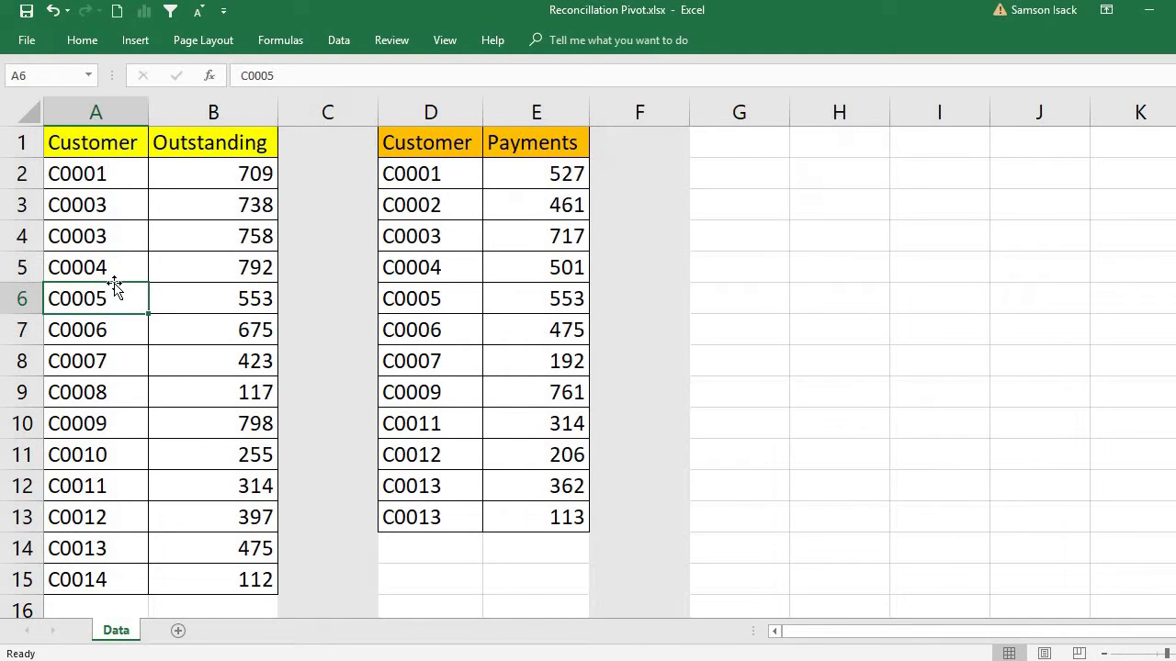
left_click(442, 261)
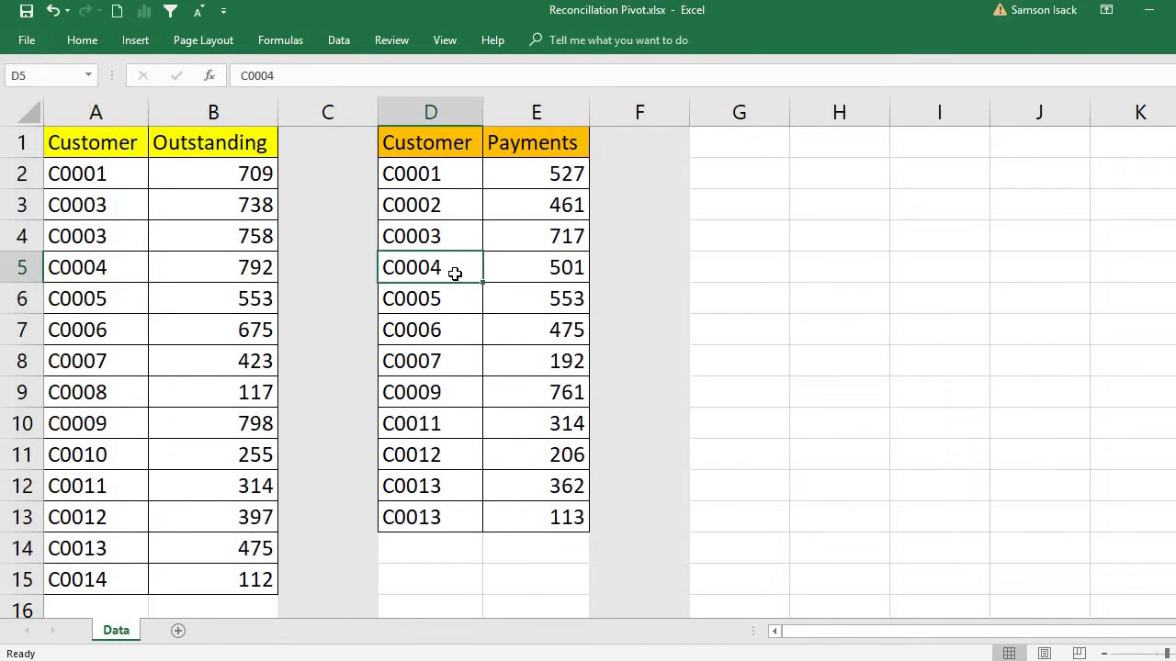
left_click(122, 270)
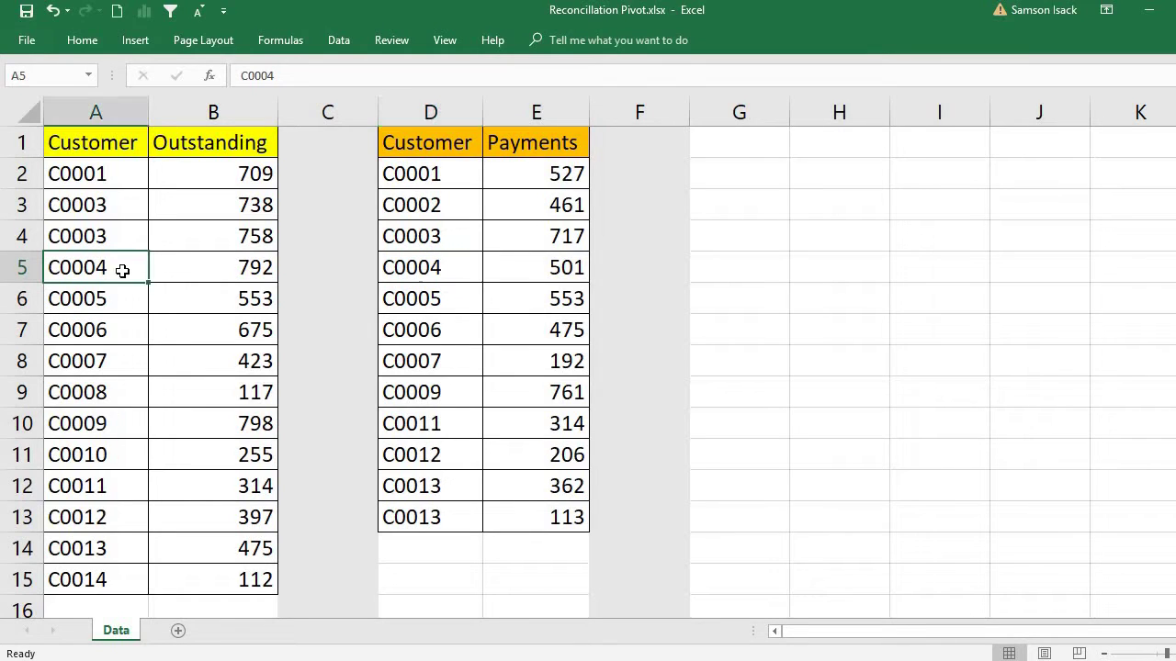
left_click_drag(115, 202, 176, 240)
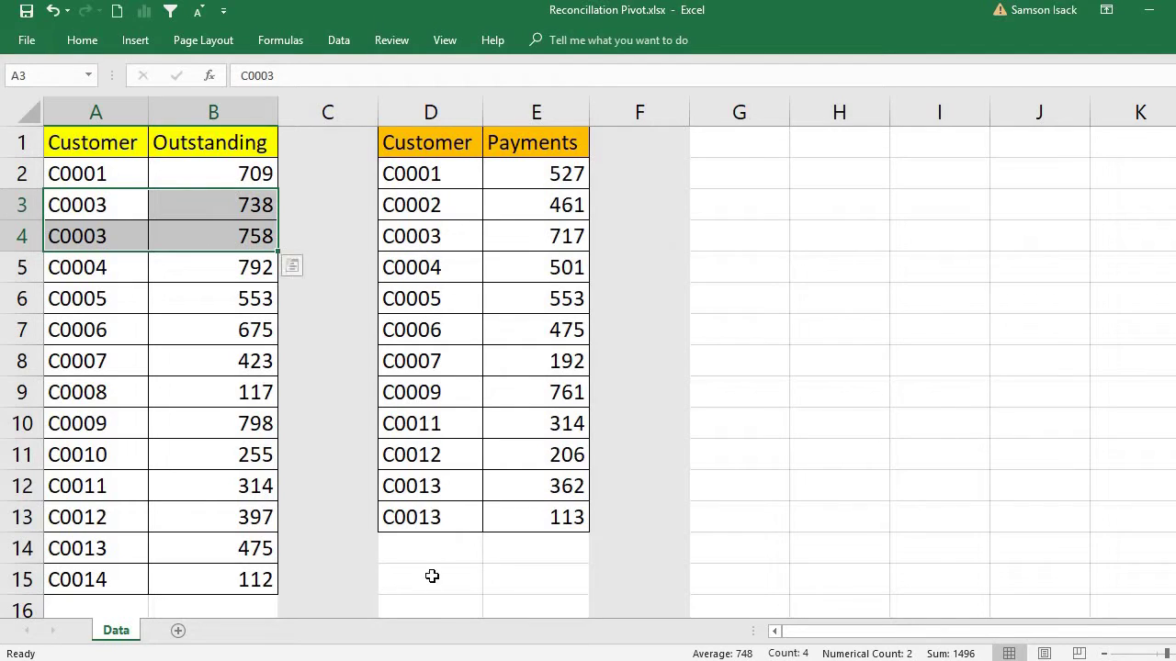
left_click(432, 494)
left_click_drag(531, 493, 542, 510)
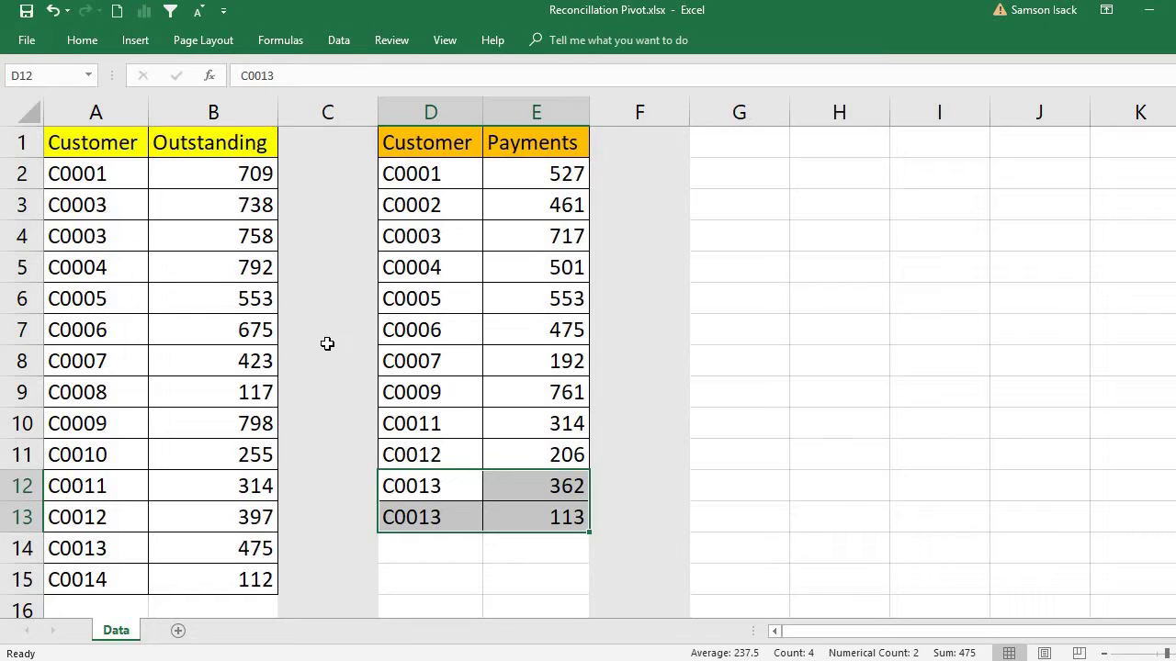
- Define the workbook-scoped name Outstanding for the range A1:B15 on the Data sheet
left_click(134, 152)
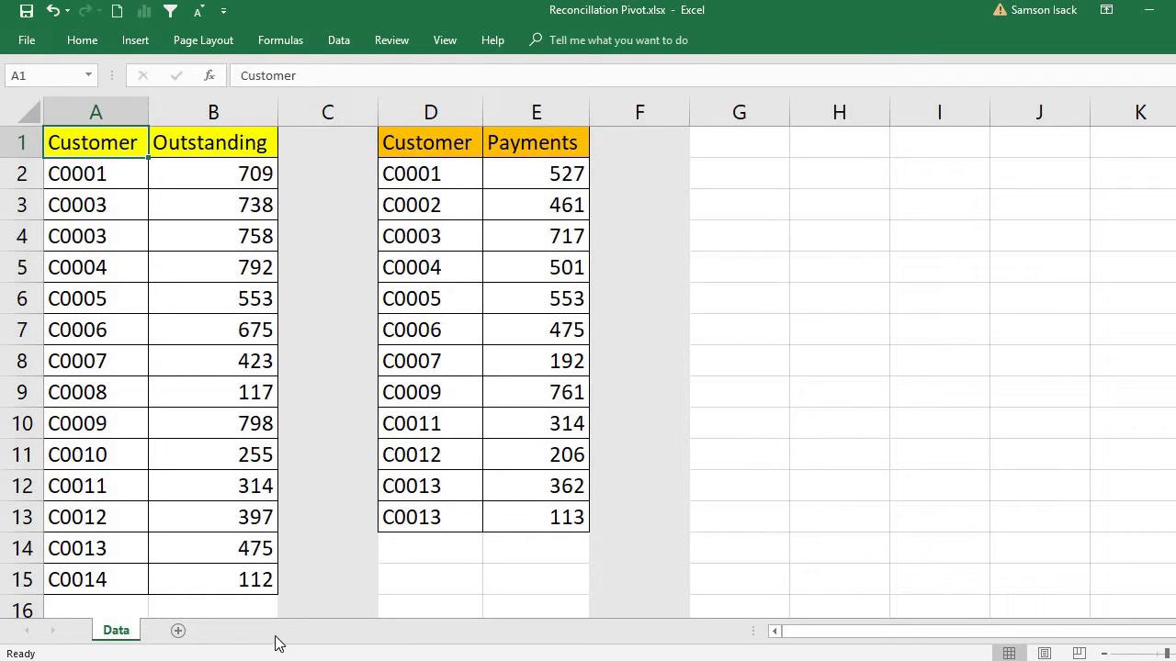
left_click_drag(256, 586, 83, 130)
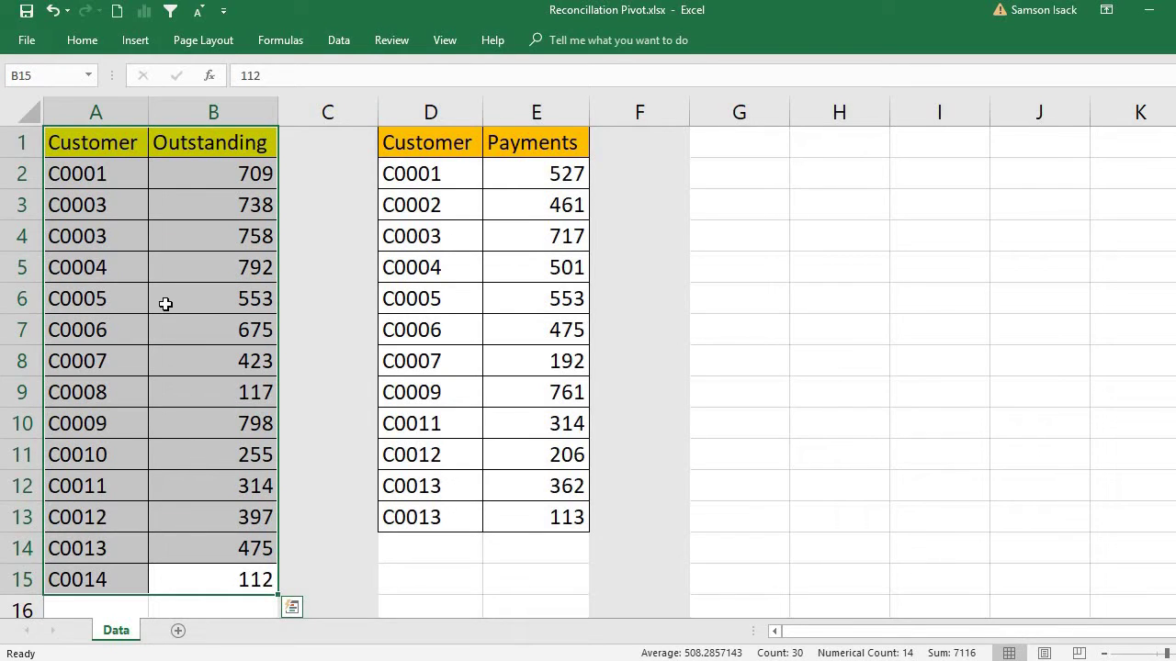
right_click(189, 371)
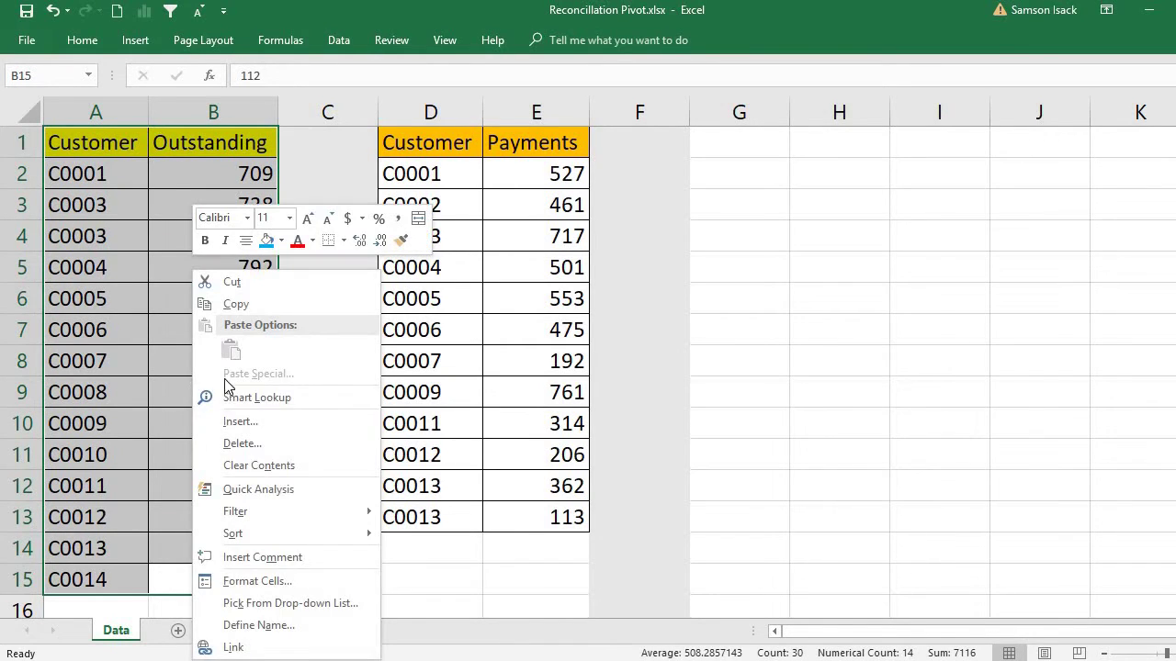
left_click(287, 626)
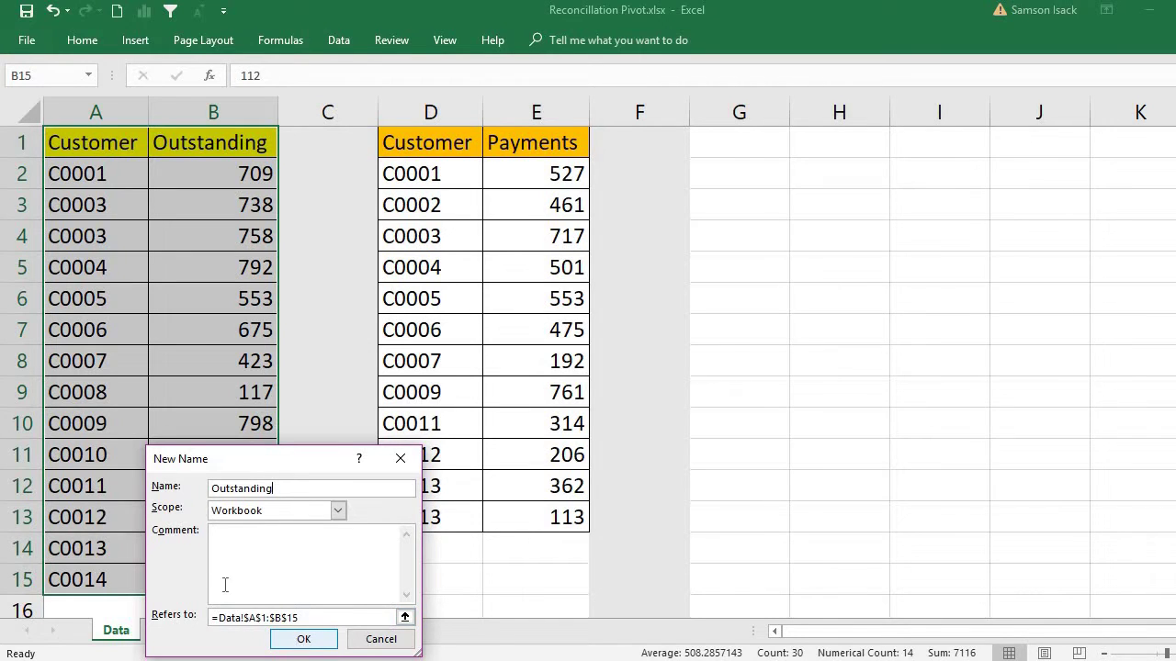
left_click(303, 639)
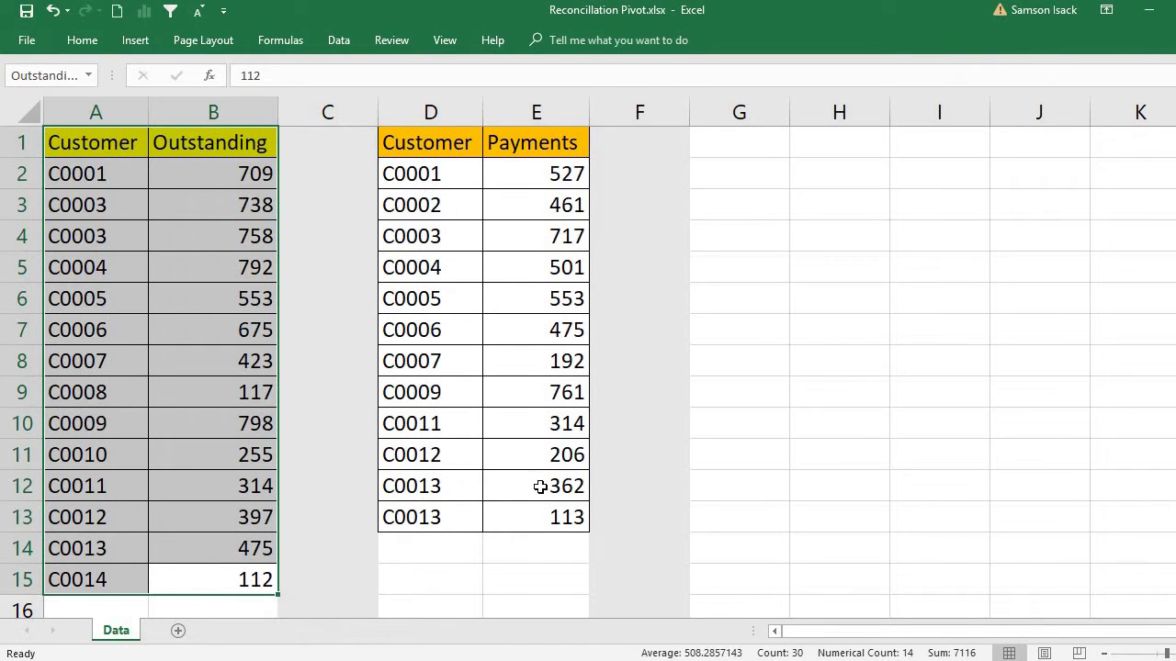
- Define the workbook-scoped name Payments for the range D1:E13 on the Data sheet
left_click_drag(547, 523, 431, 146)
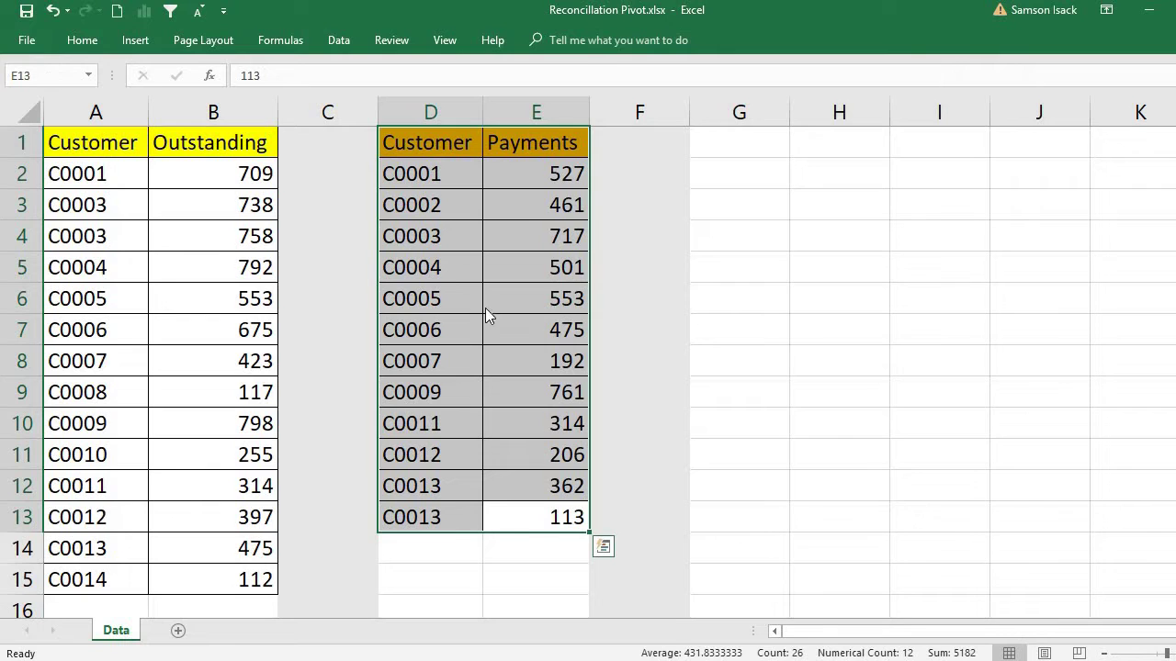
right_click(486, 312)
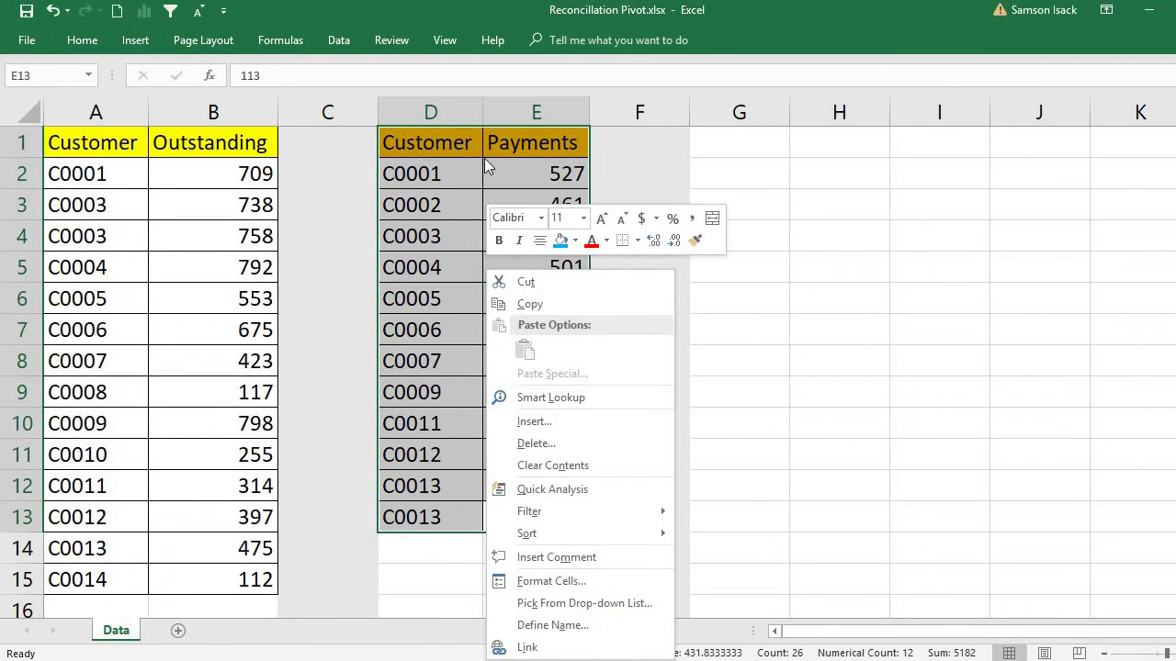
left_click(551, 625)
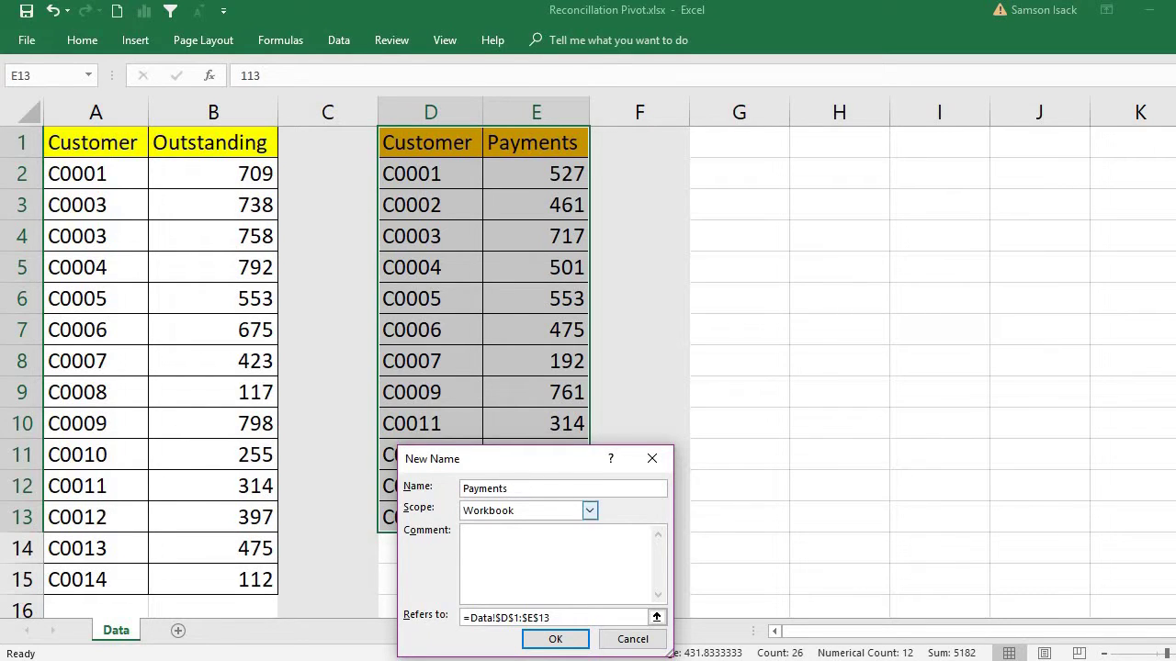
left_click(554, 641)
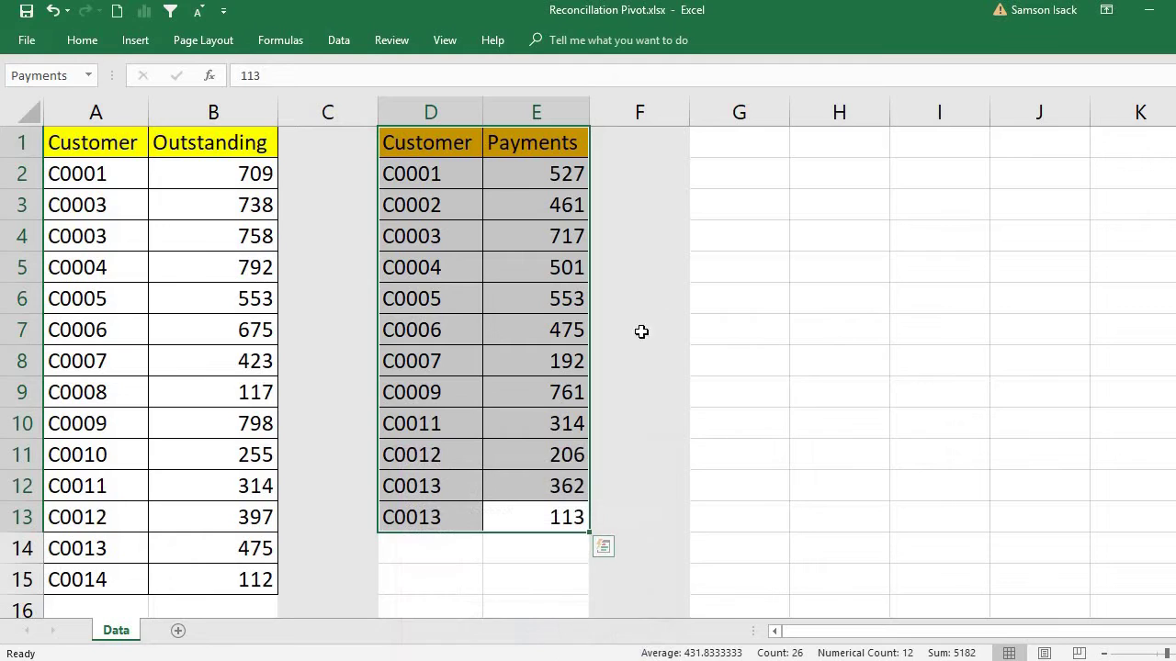
- Copy the customer column A1:A15, including its header, and paste it with formatting starting at cell G1
left_click(510, 257)
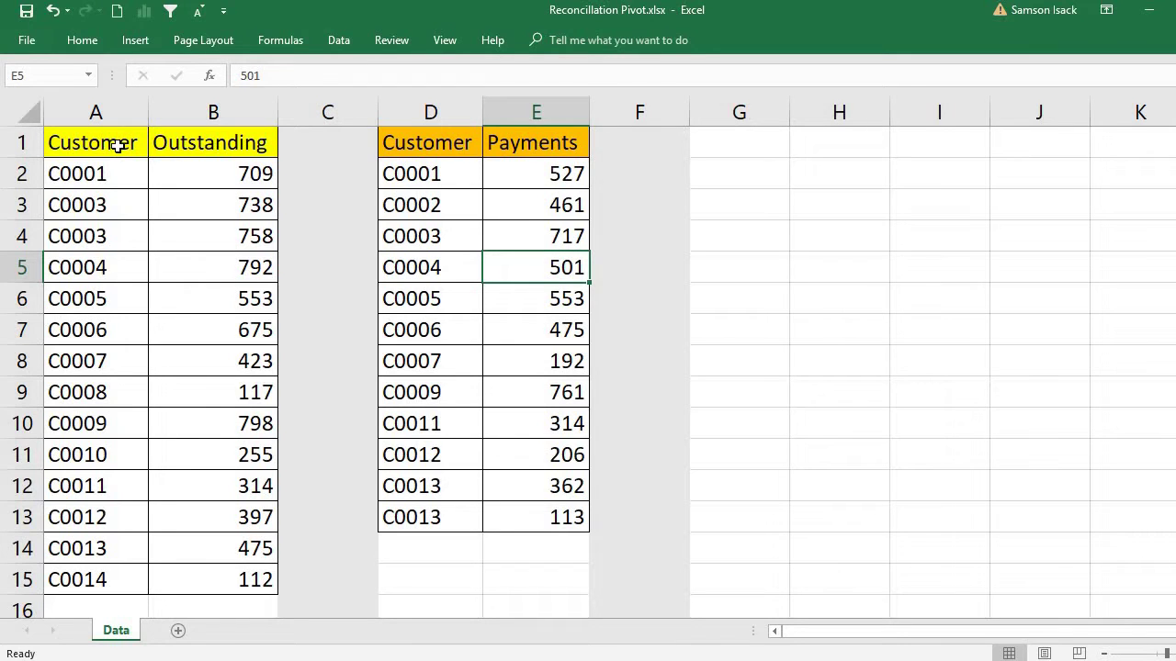
left_click_drag(119, 144, 120, 582)
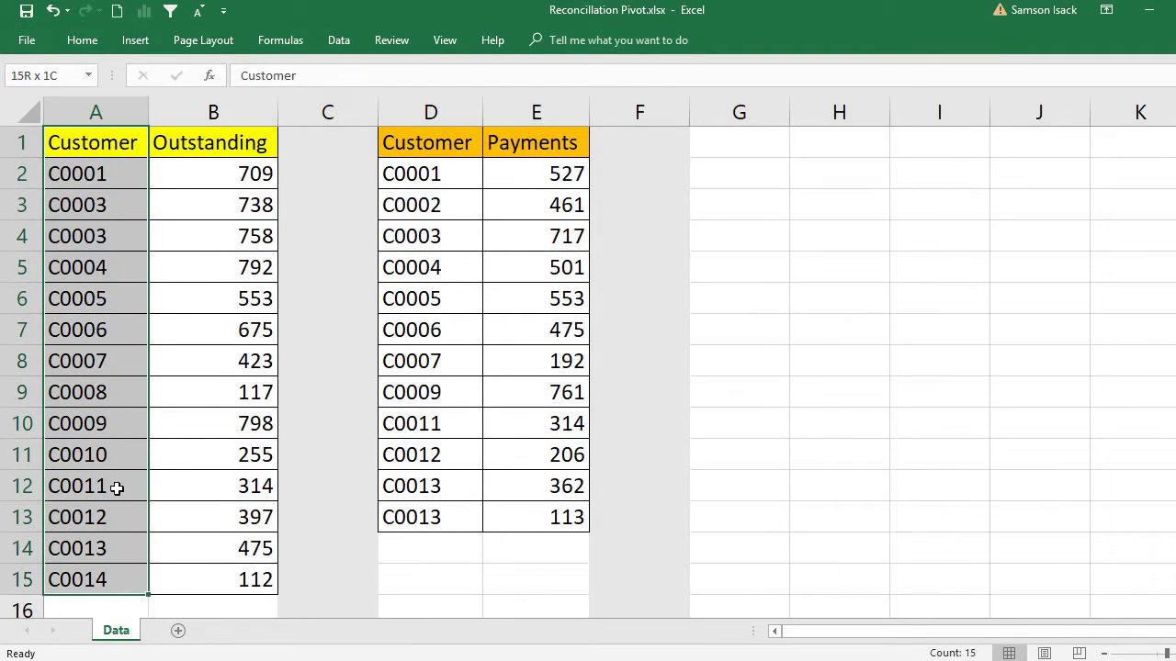
right_click(102, 408)
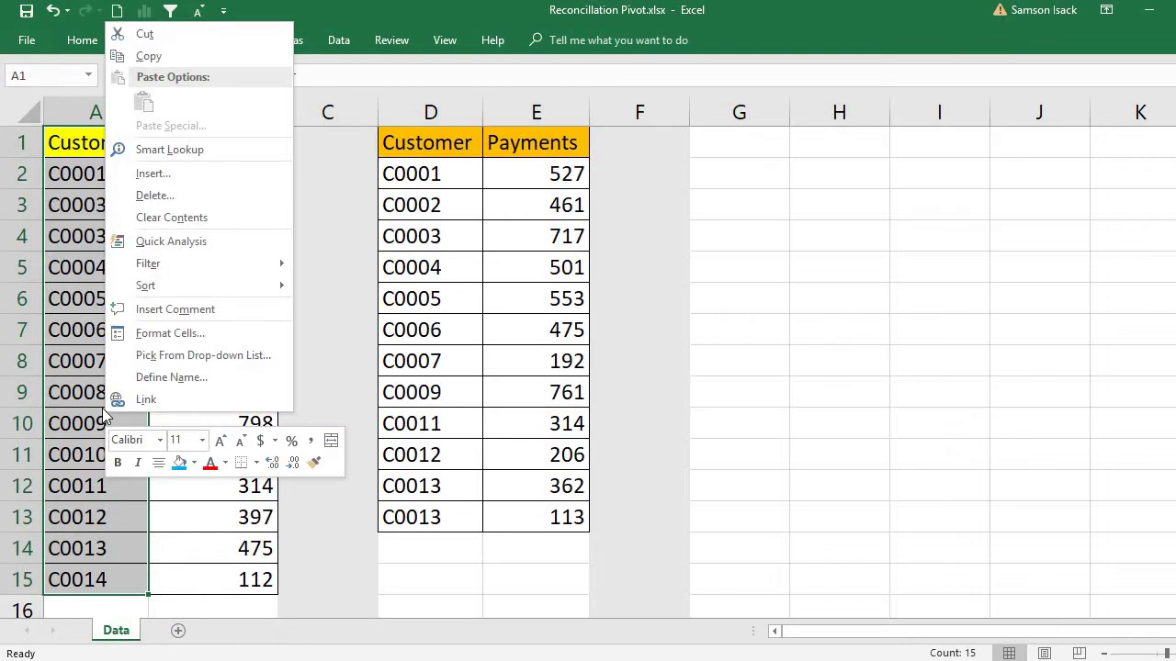
left_click(218, 56)
left_click(767, 144)
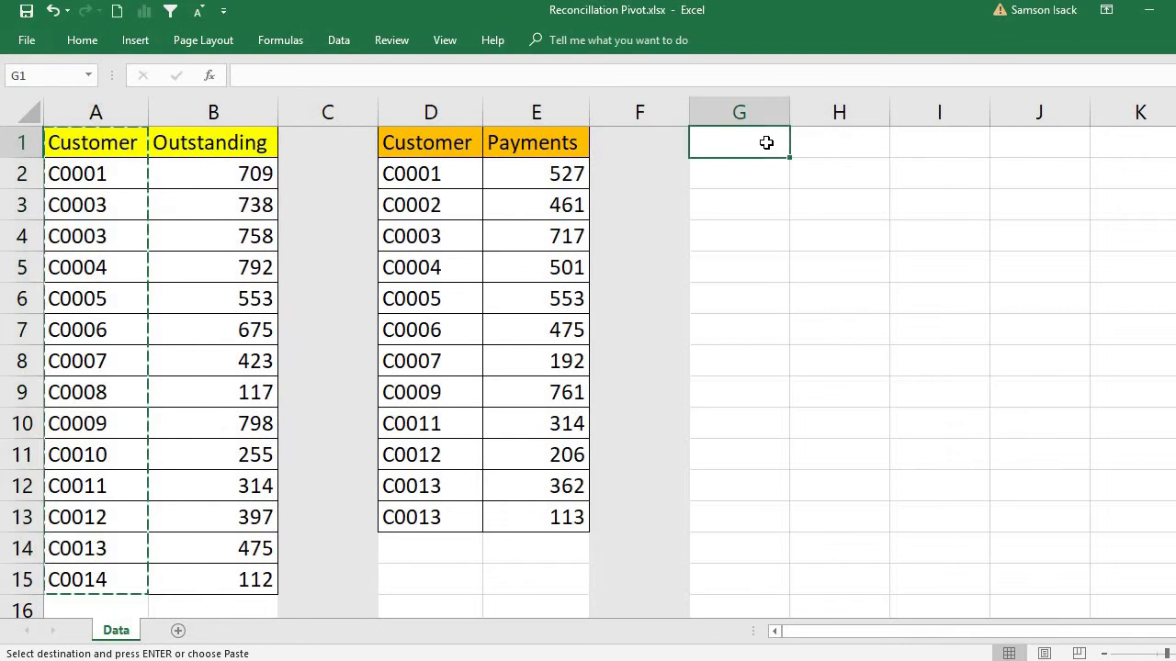
right_click(766, 144)
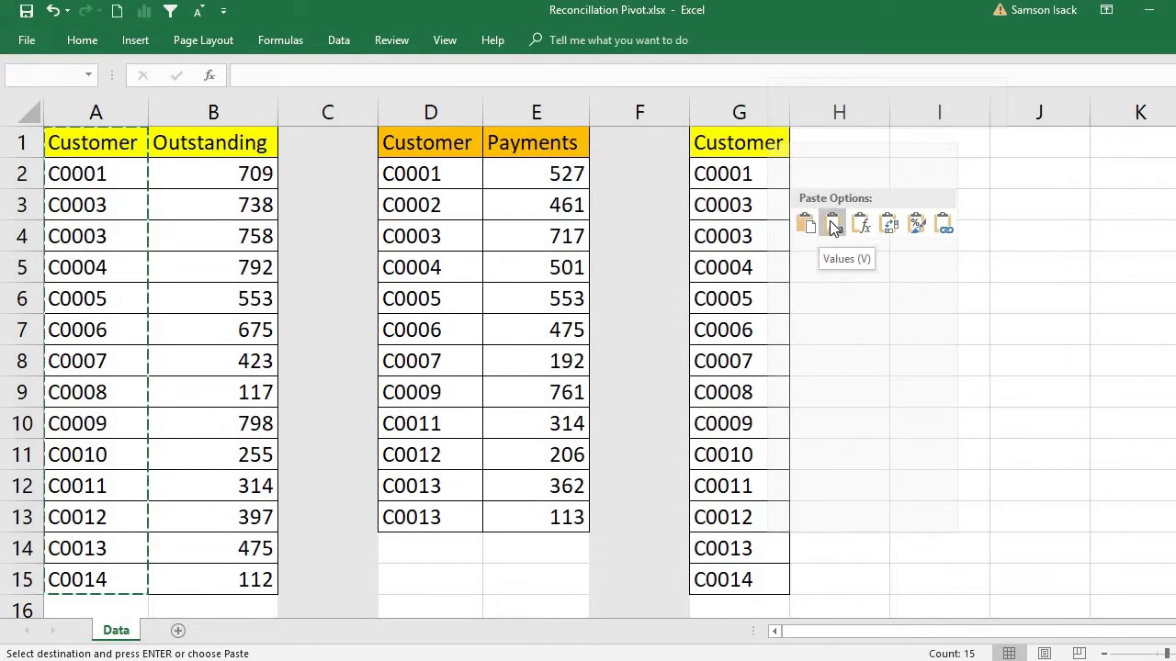
left_click(806, 221)
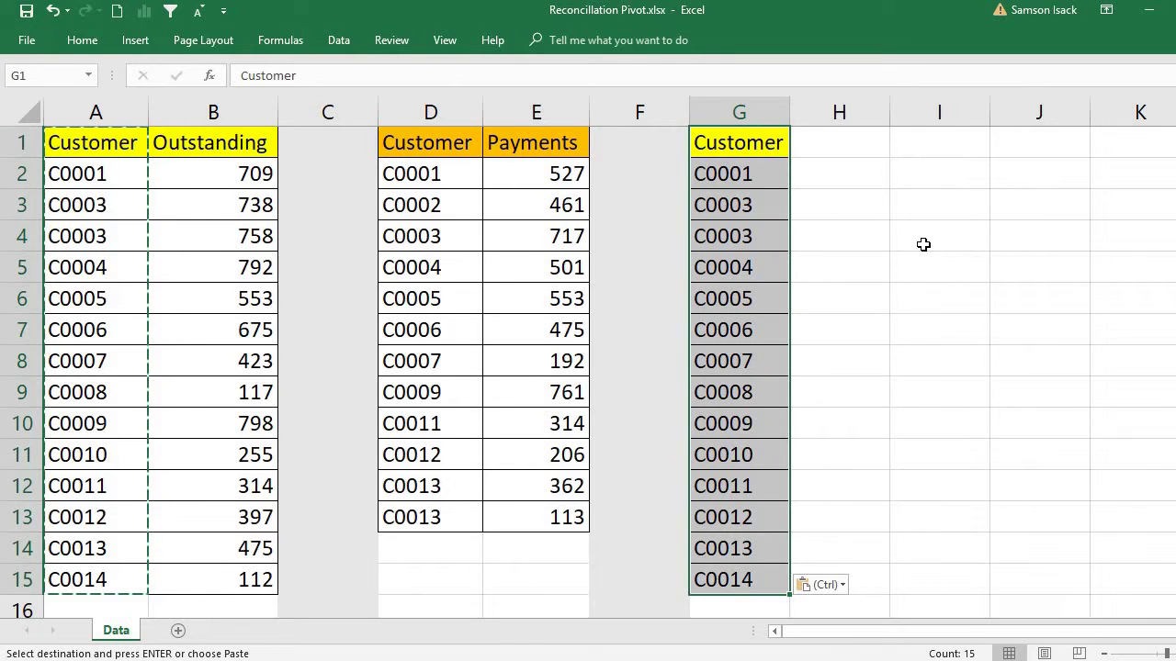
left_click(456, 145)
left_click_drag(442, 206, 420, 517)
left_click_drag(450, 180, 447, 519)
right_click(422, 373)
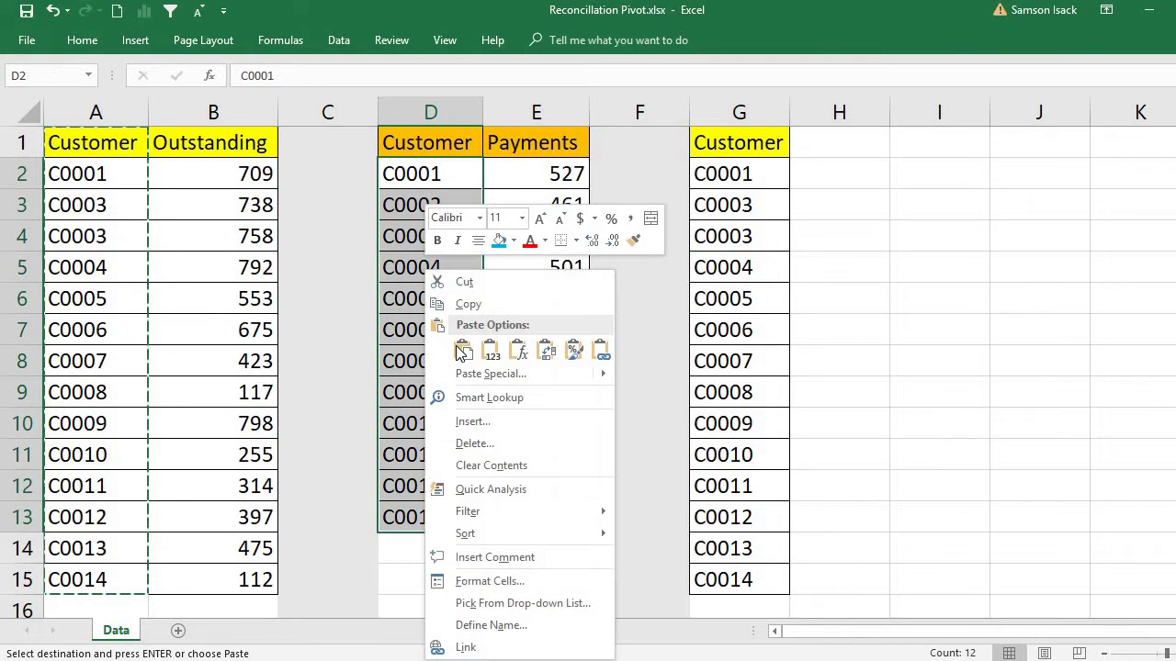
left_click(462, 349)
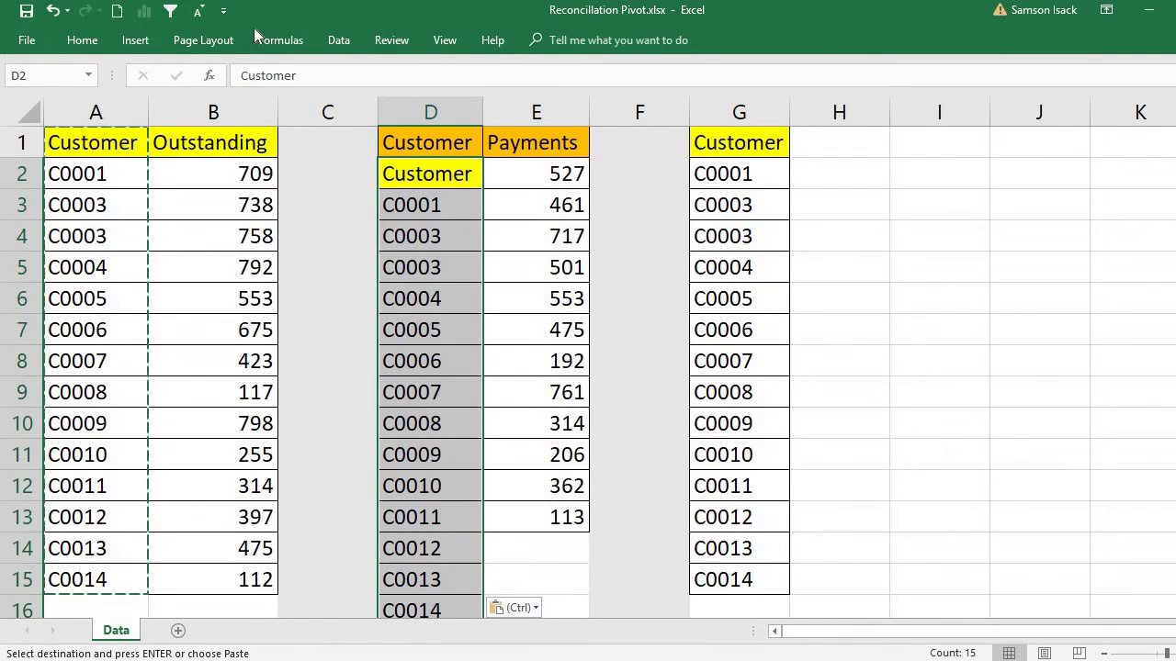
left_click(53, 11)
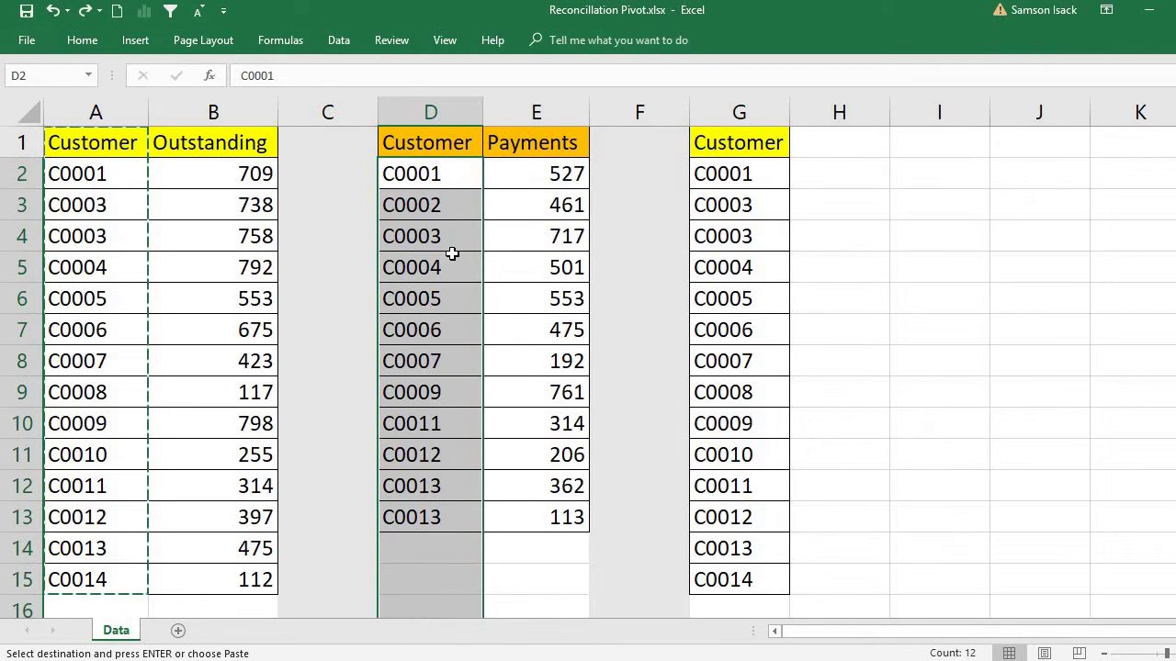
- Copy the Payments customers D2:D13 and paste them as values below the combined list, starting at cell G16
left_click_drag(451, 180, 431, 480)
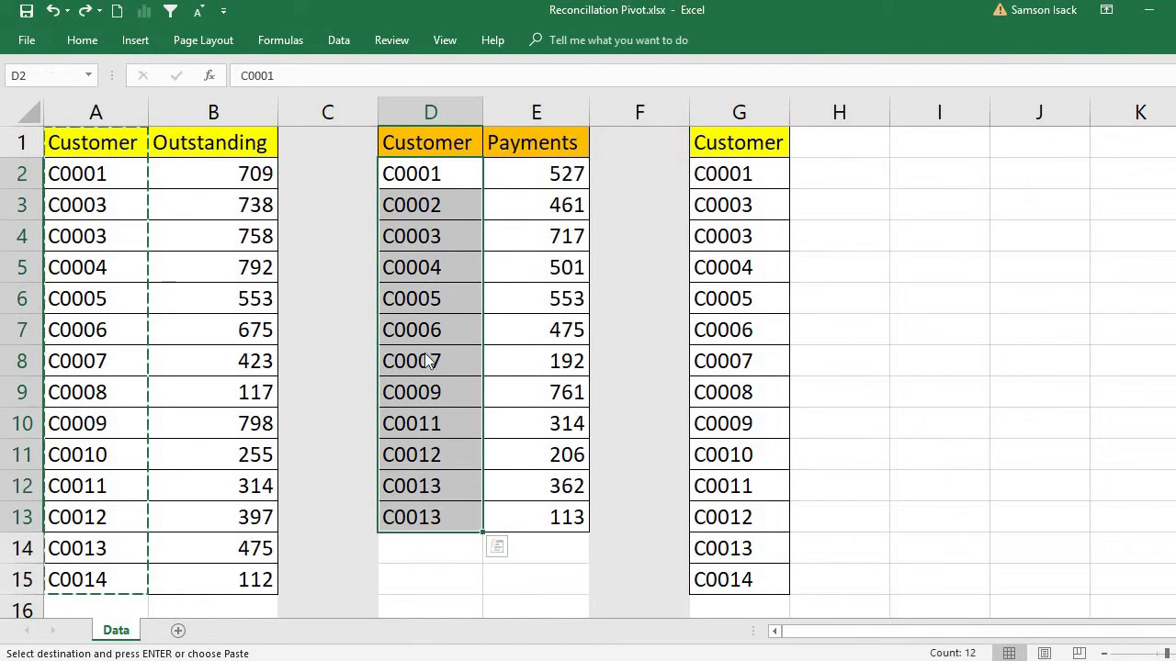
right_click(428, 269)
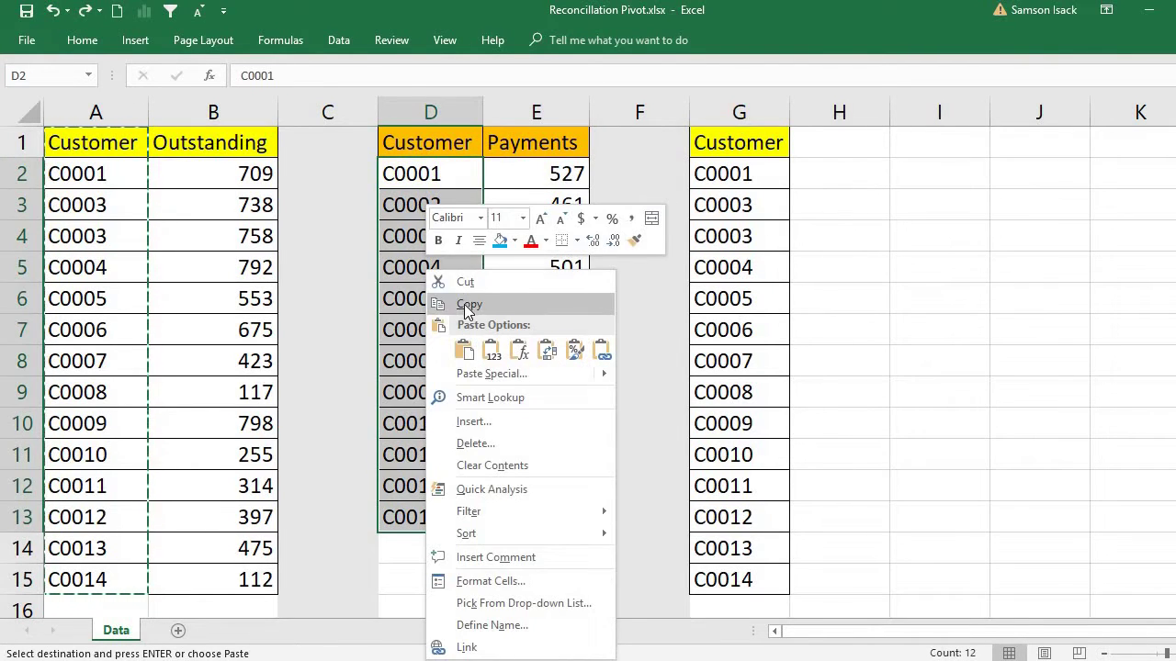
left_click(467, 303)
left_click(739, 611)
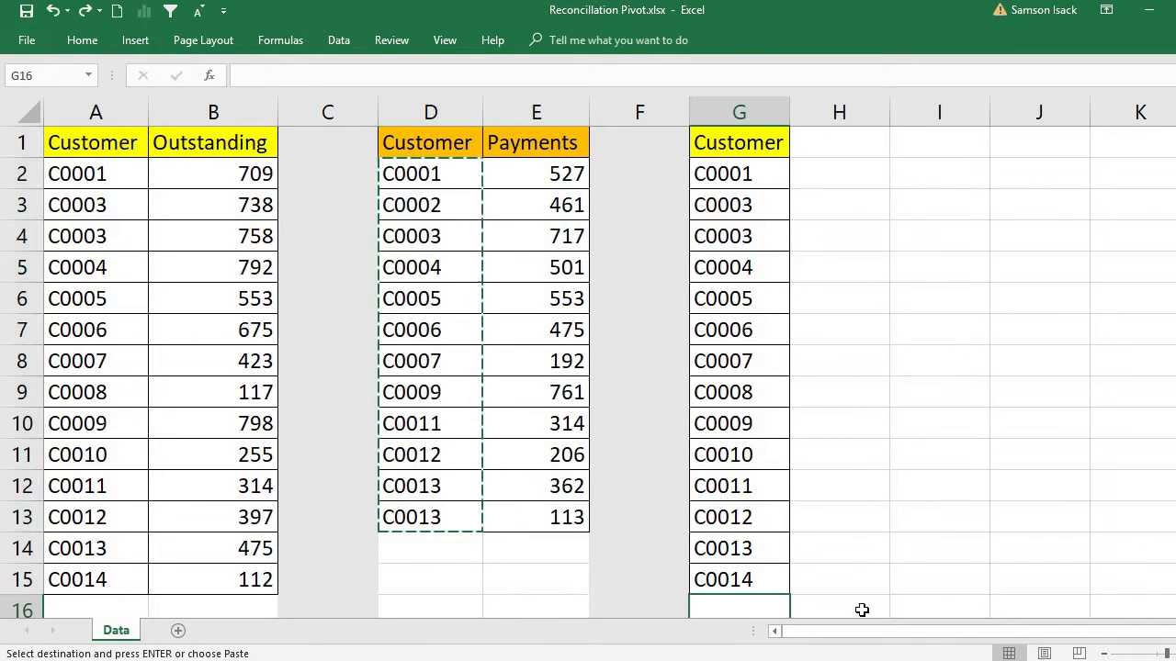
scroll(862, 610, "down", 1)
scroll(745, 565, "down", 1)
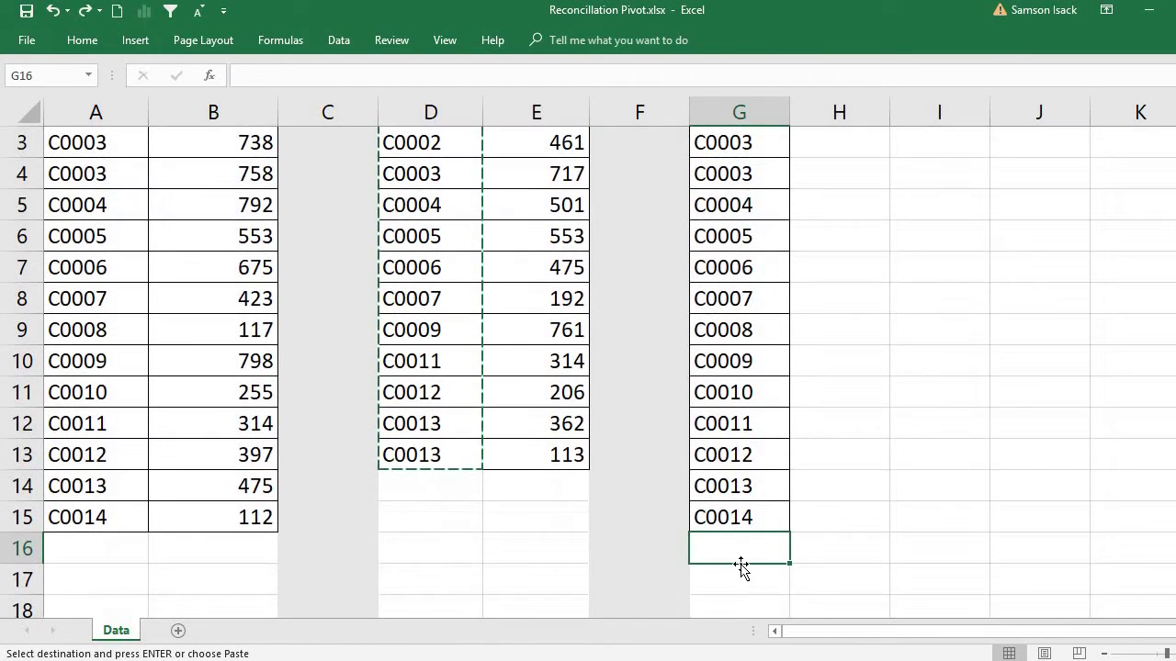
right_click(751, 549)
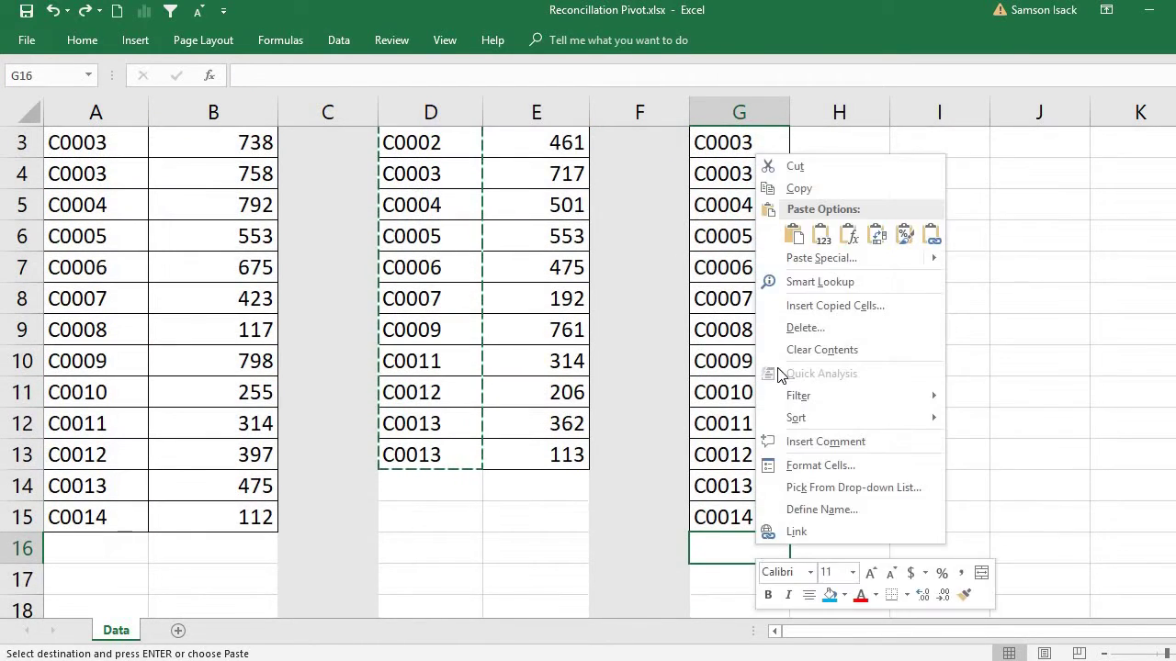
left_click(821, 236)
left_click(874, 362)
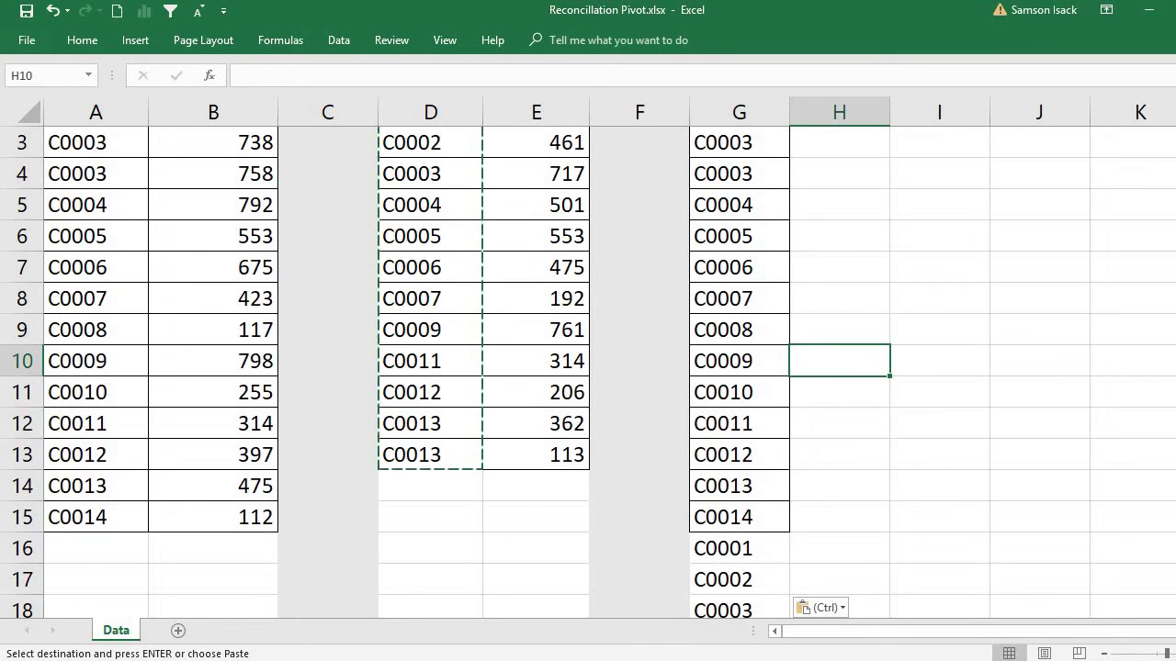
- Remove duplicates from the combined Customer list in G1:G27, treating the first row as a header
scroll(551, 579, "down", 3)
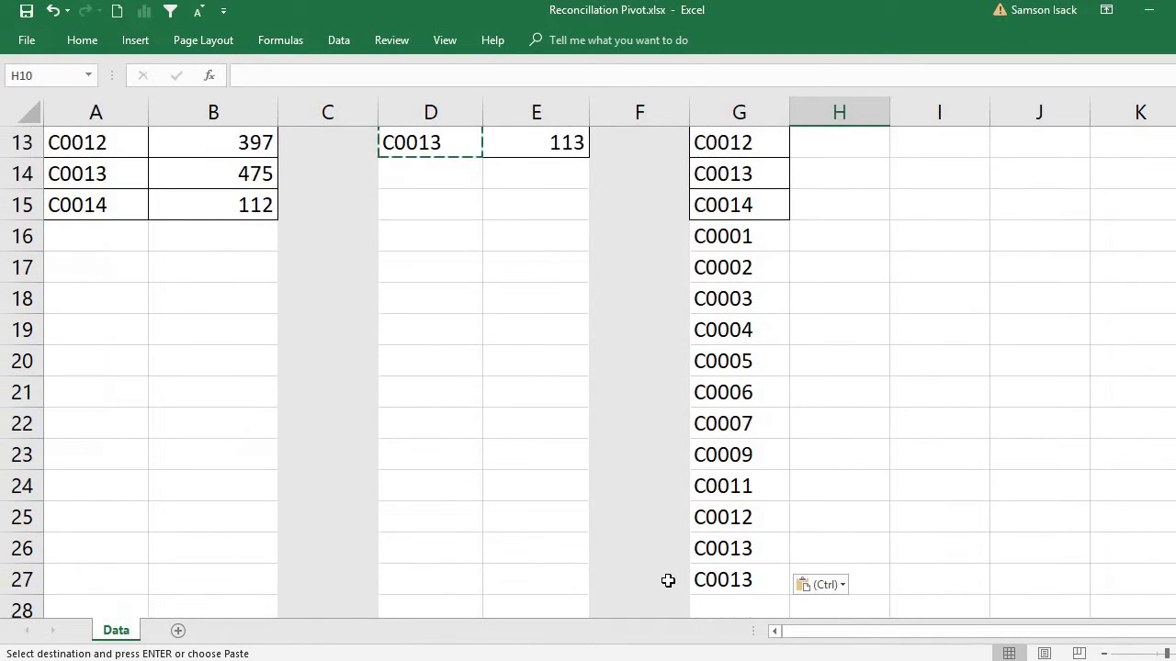
left_click_drag(739, 580, 738, 114)
left_click(737, 114)
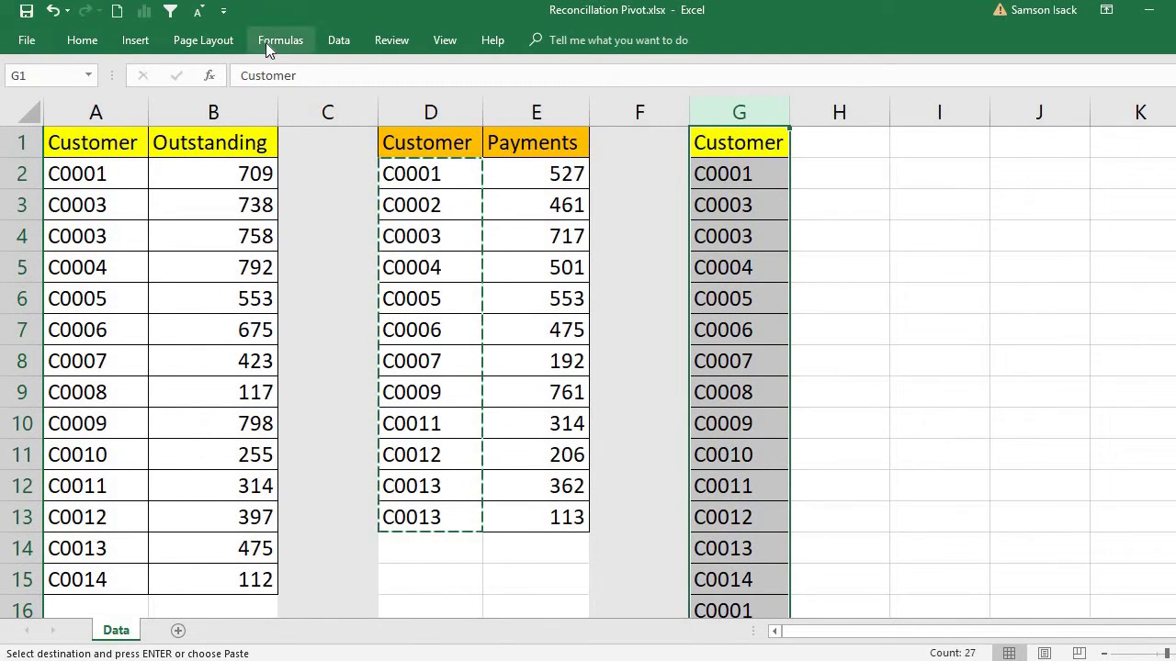
left_click(336, 41)
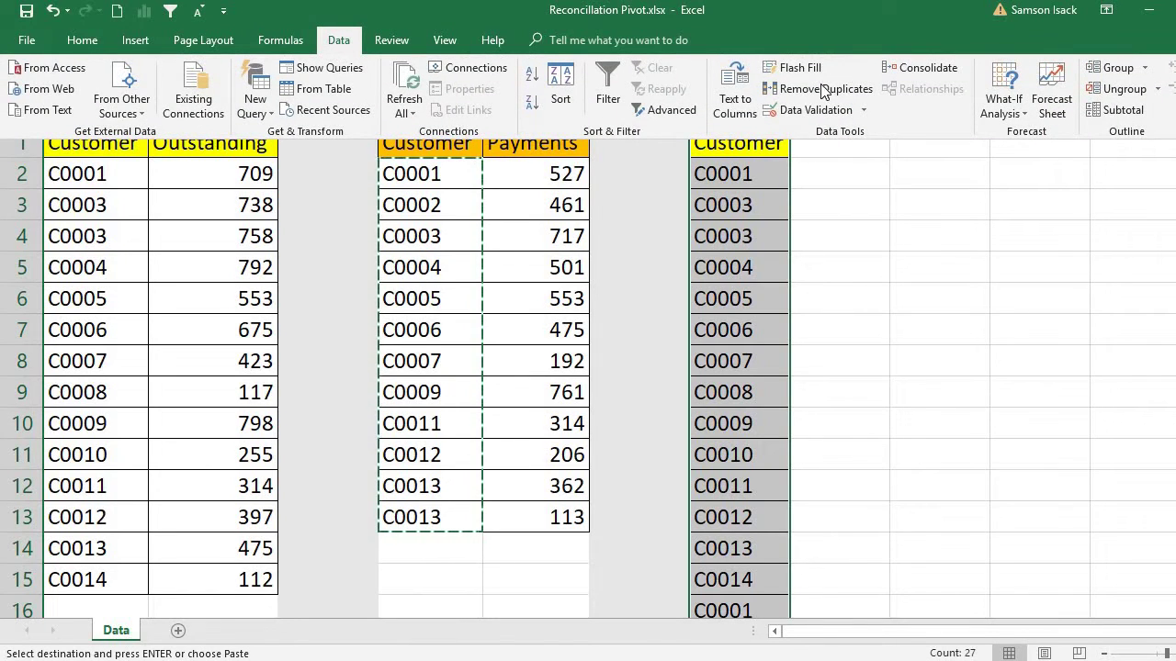
left_click(339, 46)
left_click(339, 46)
left_click(825, 89)
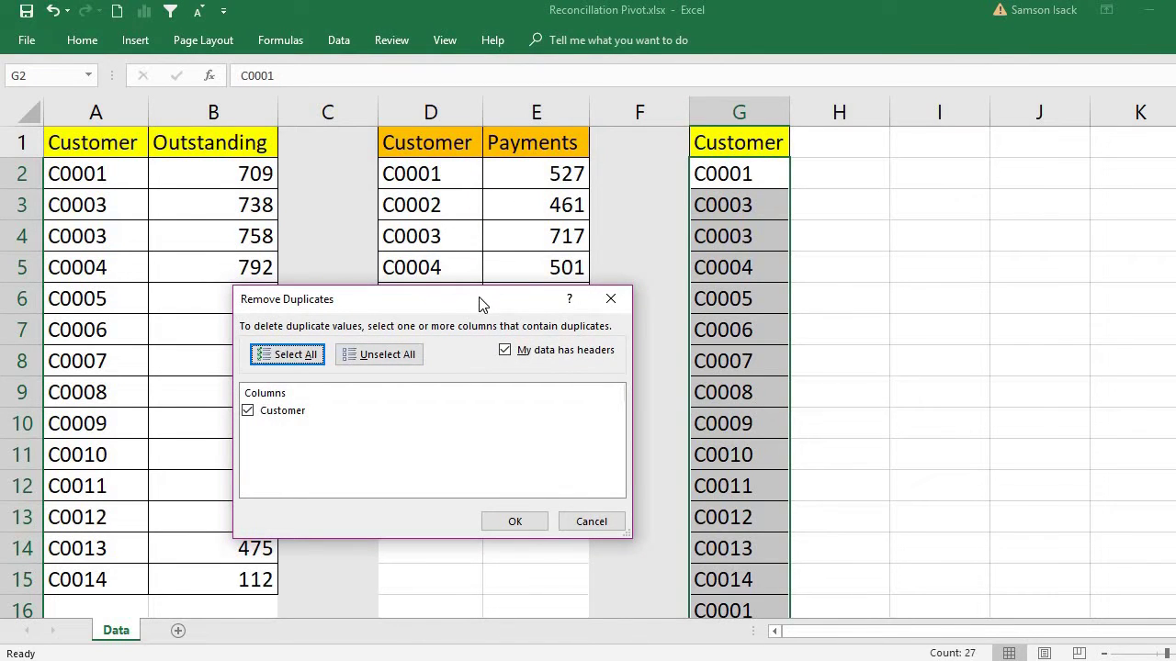
left_click_drag(478, 300, 480, 329)
left_click(508, 377)
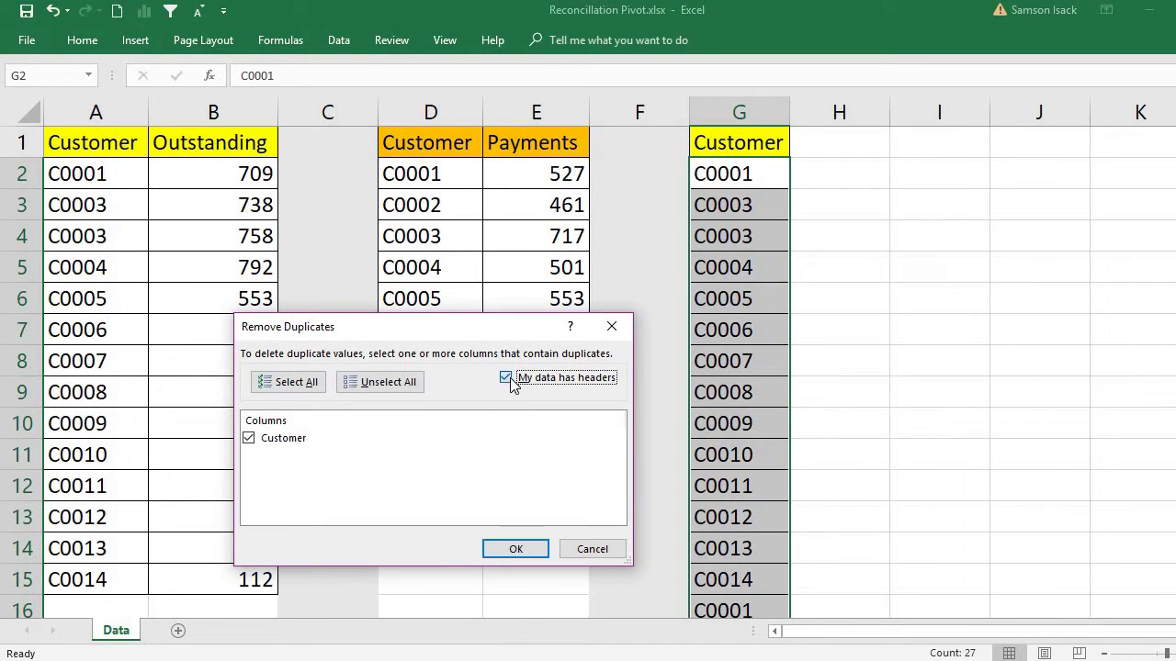
left_click(541, 379)
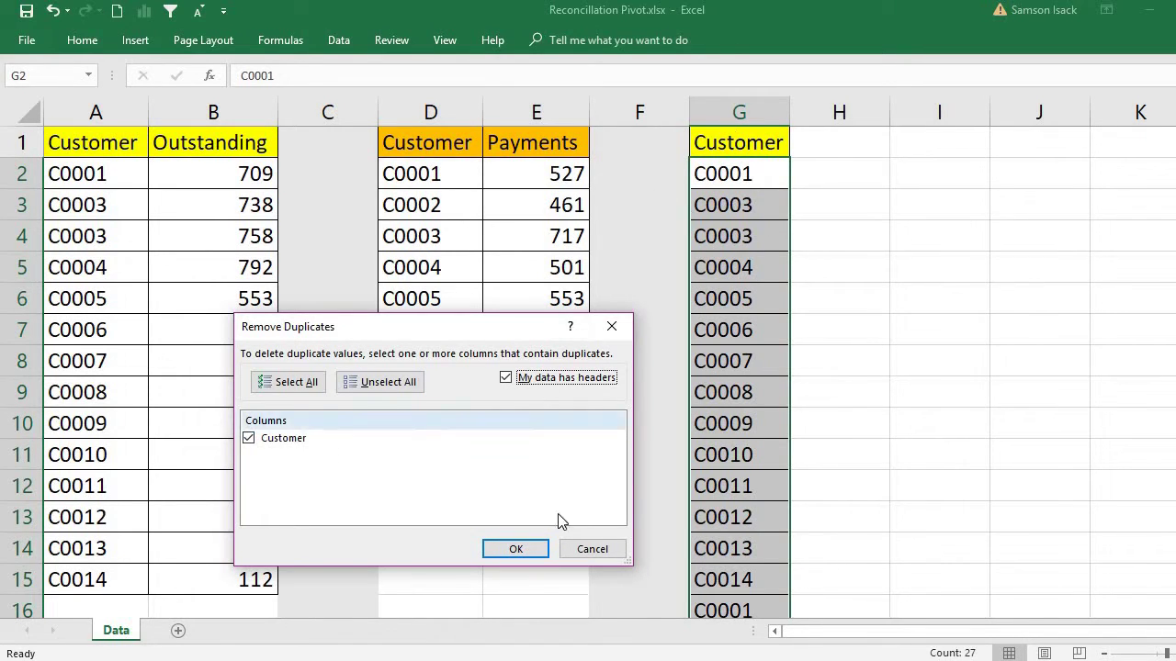
left_click(516, 549)
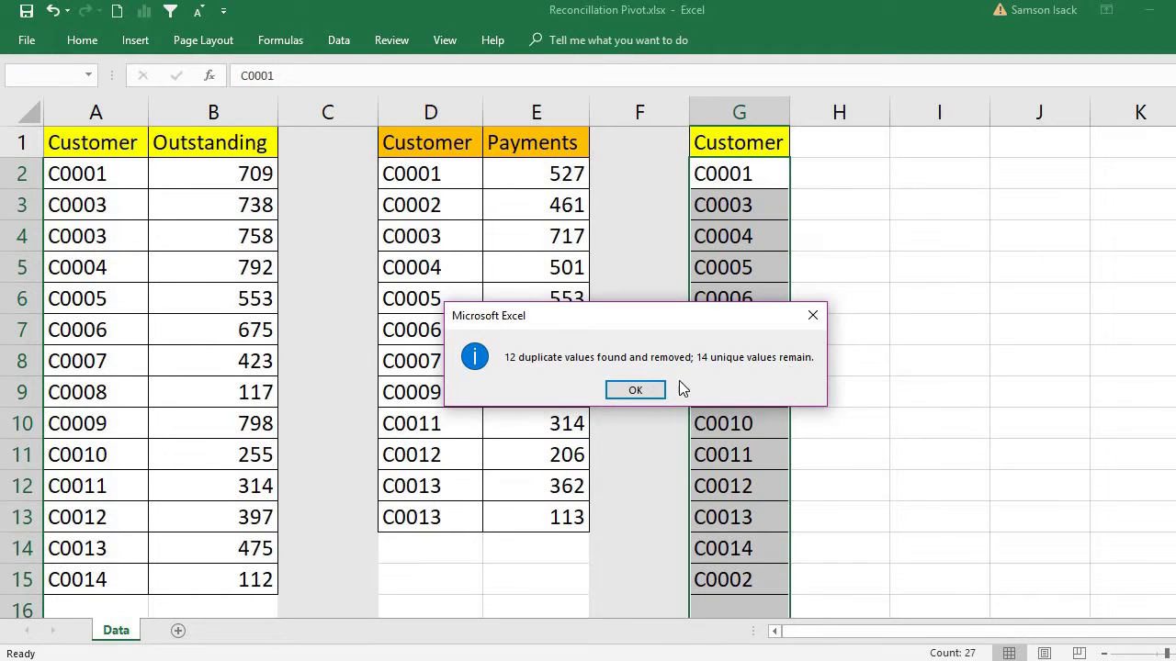
left_click(648, 393)
- Define the workbook-scoped name Customer for the deduplicated list in G1:G15, including its header
left_click(738, 580)
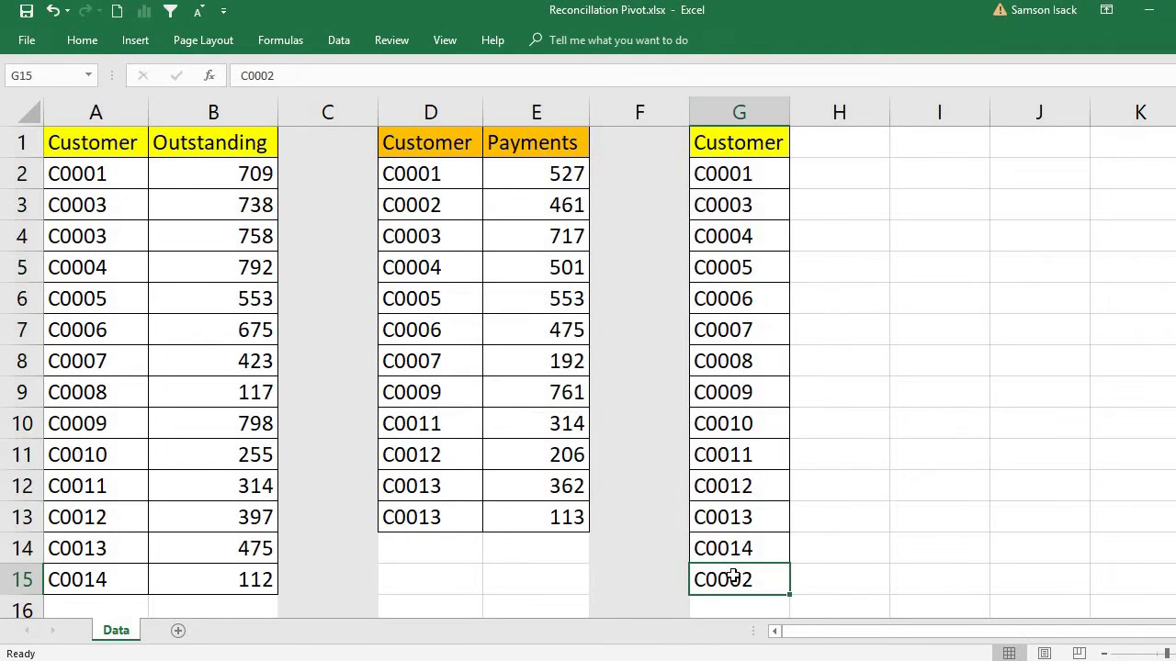
key("shift+Up")
key("shift+Up")
key("shift+Up")
key("shift+Up")
key("shift+Up")
key("shift+Up")
key("shift+Up")
key("shift+Up")
key("shift+Up")
key("shift+Up")
key("shift+Up")
key("shift+Up")
key("shift+Up")
key("shift+Up")
scroll(786, 317, "down", 3)
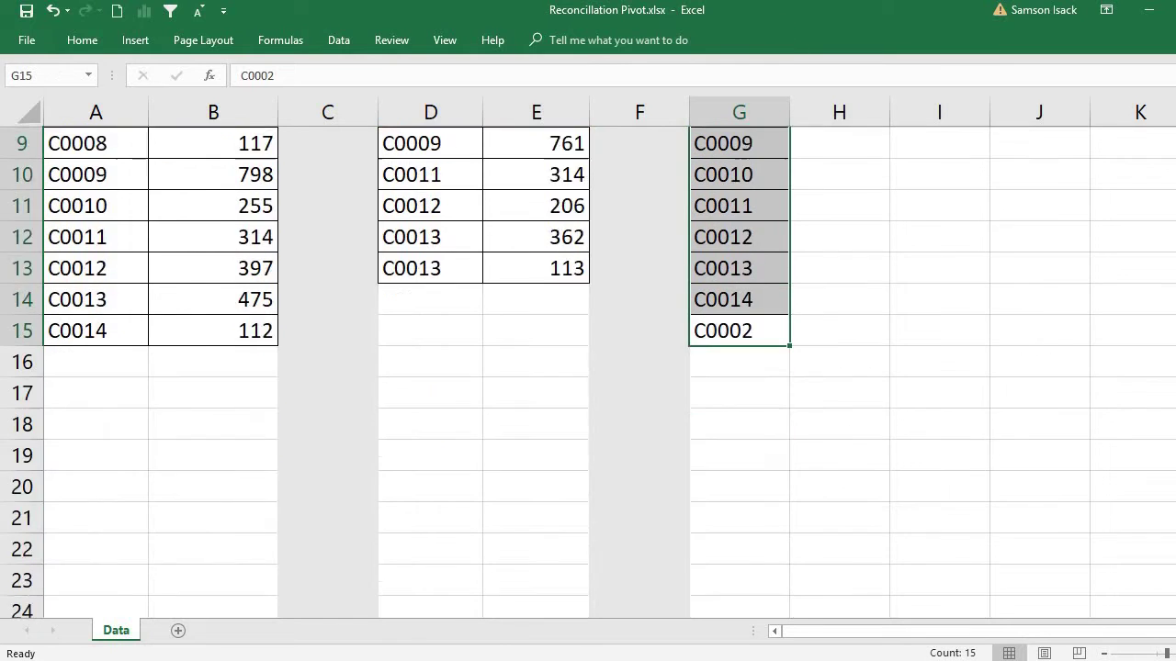
scroll(786, 316, "up", 3)
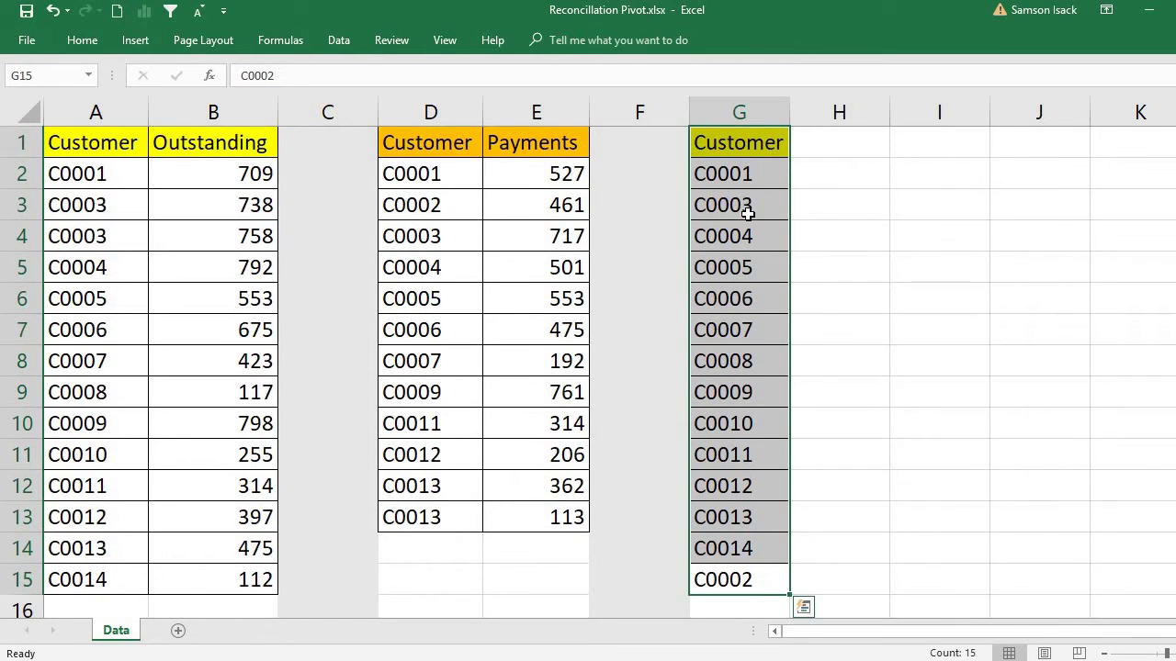
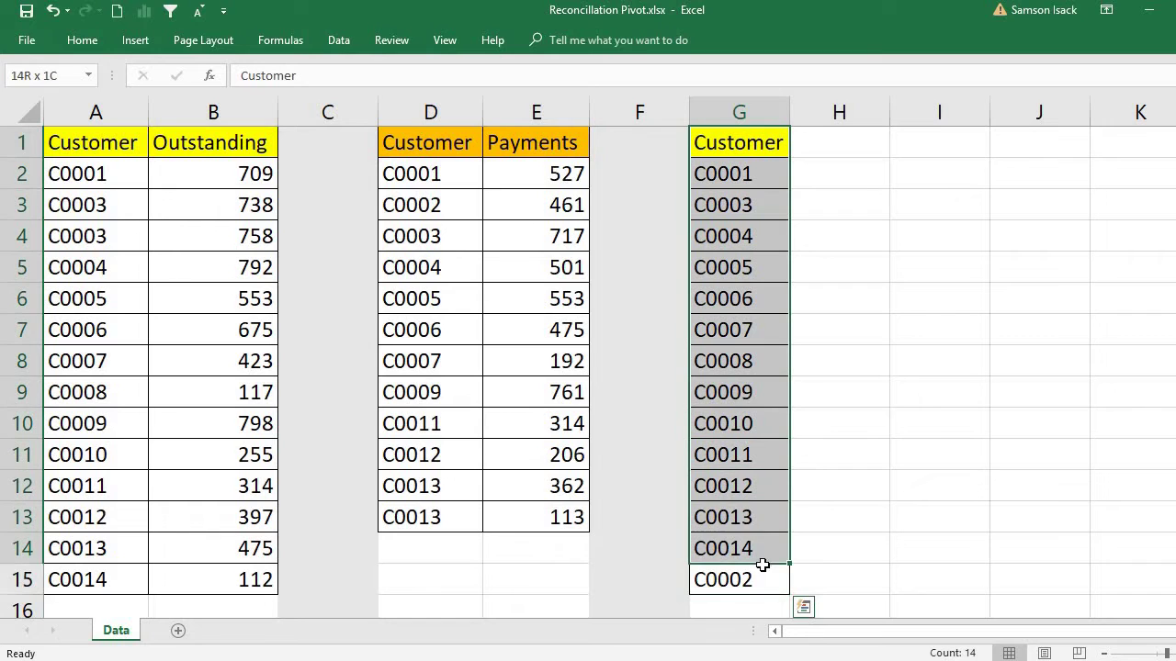
right_click(744, 364)
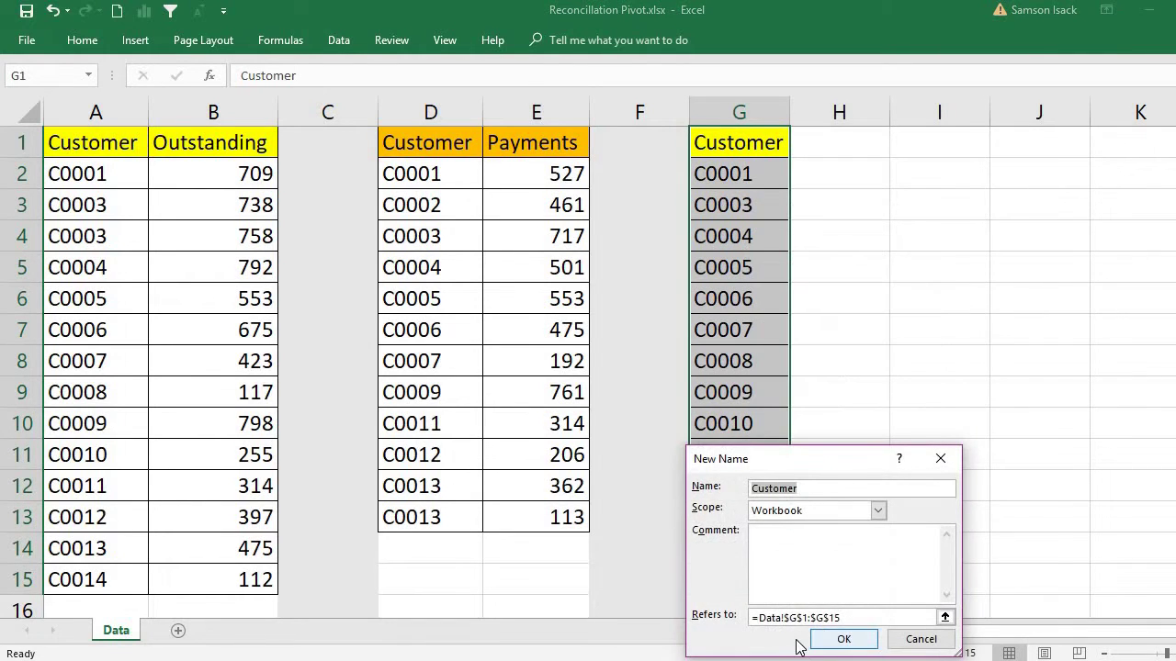
left_click(844, 640)
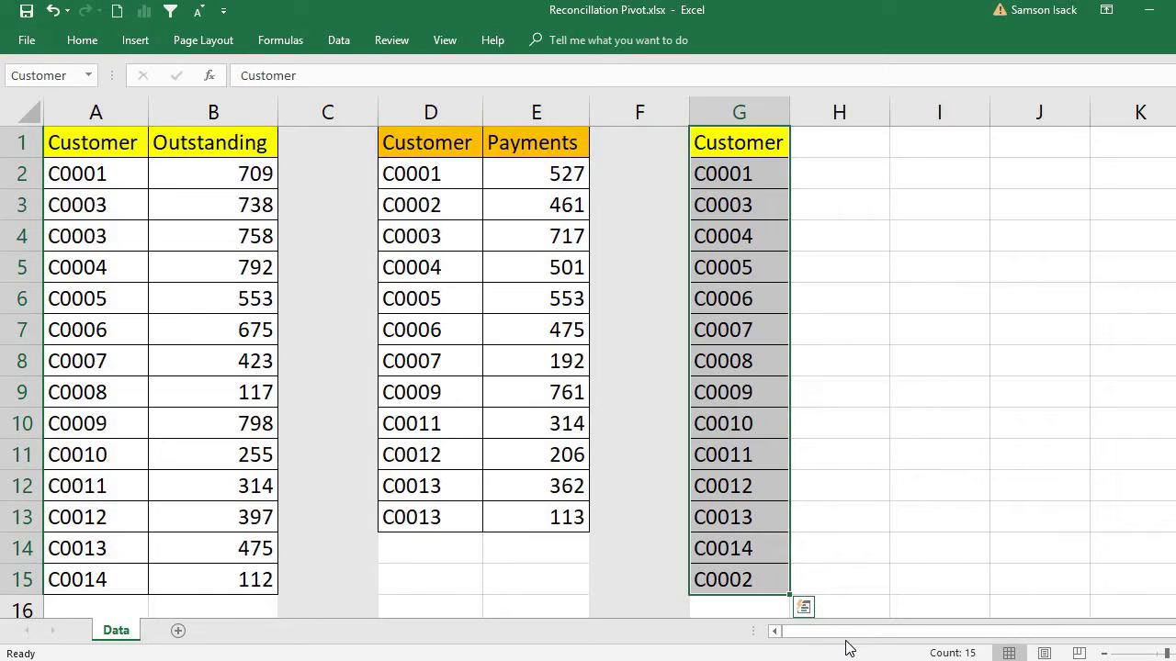
- Create a PivotTable on a new worksheet from the named range Outstanding, adding the data to the Data Model
left_click(125, 148)
left_click_drag(195, 177, 230, 560)
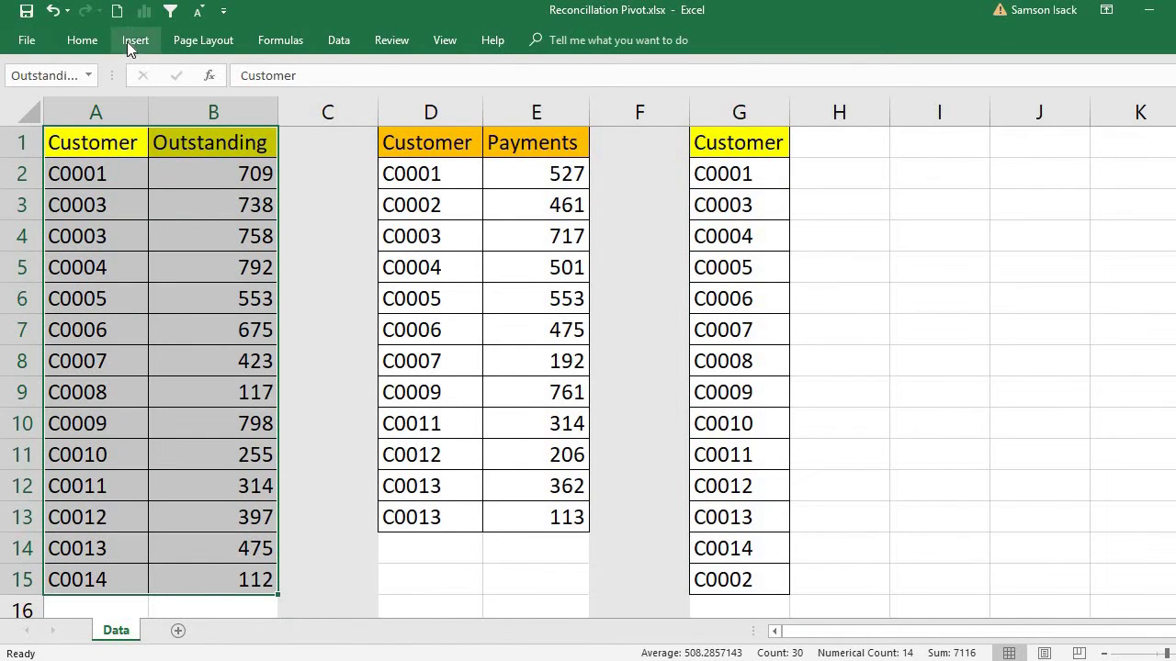
left_click(127, 41)
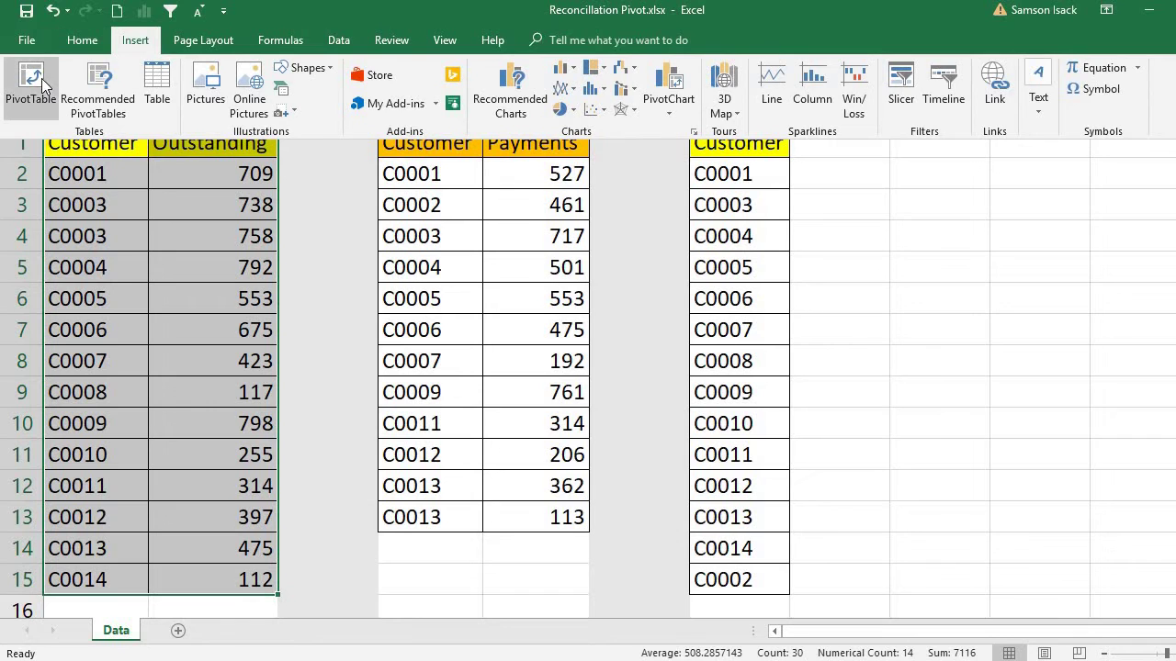
left_click(42, 81)
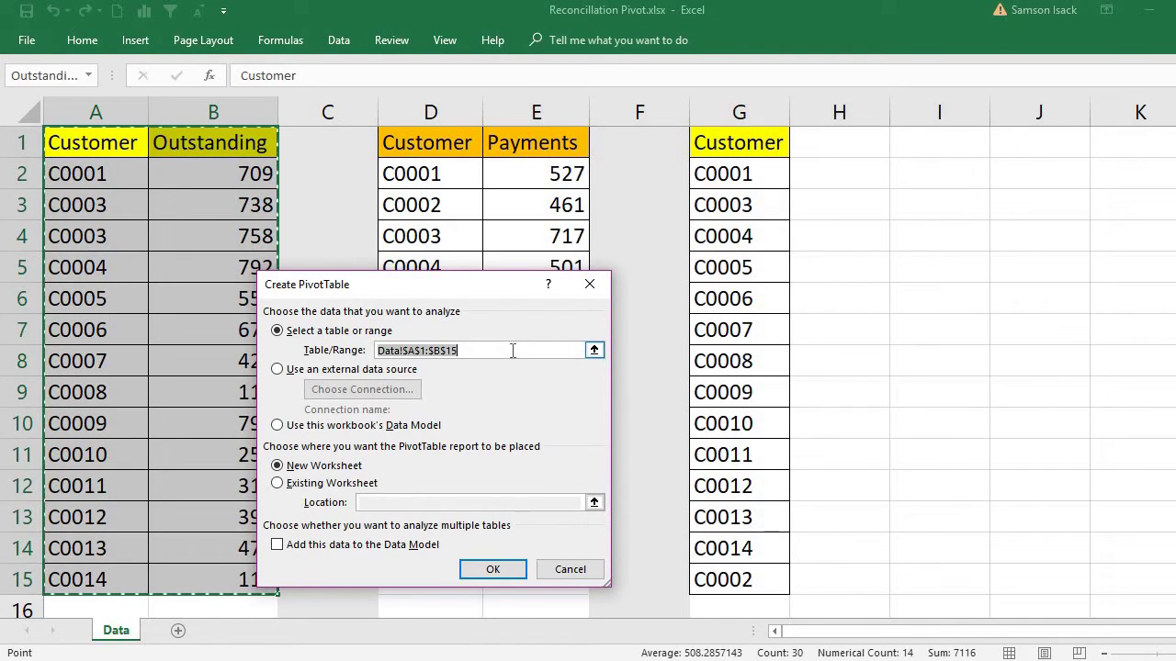
type("Outstanding")
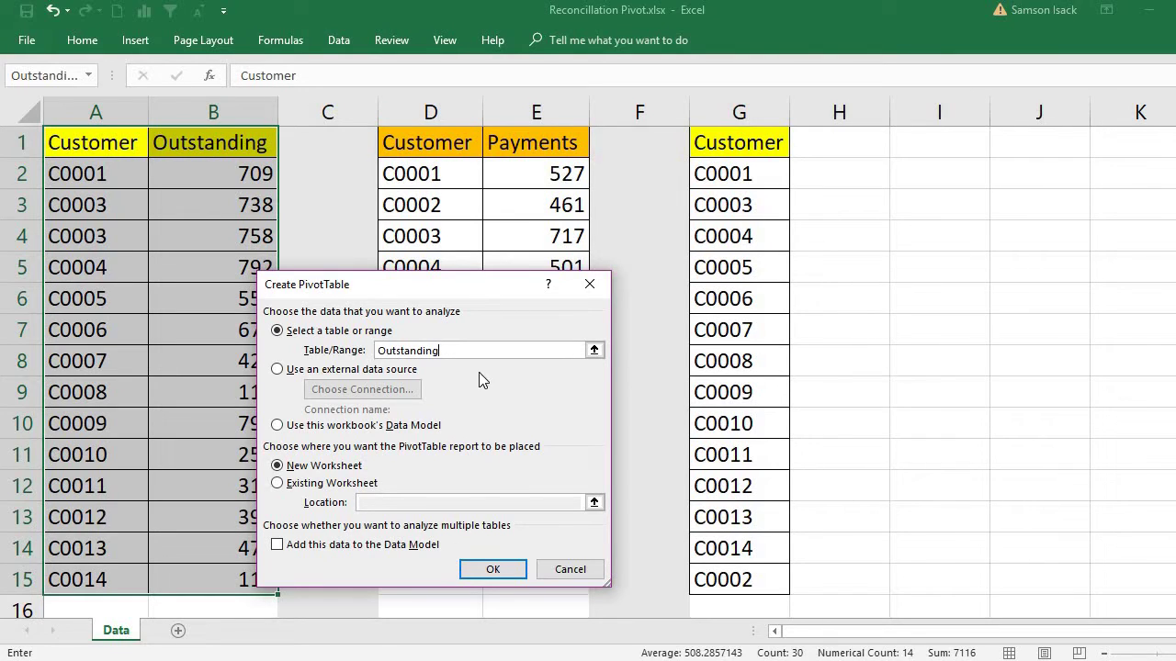
left_click(277, 546)
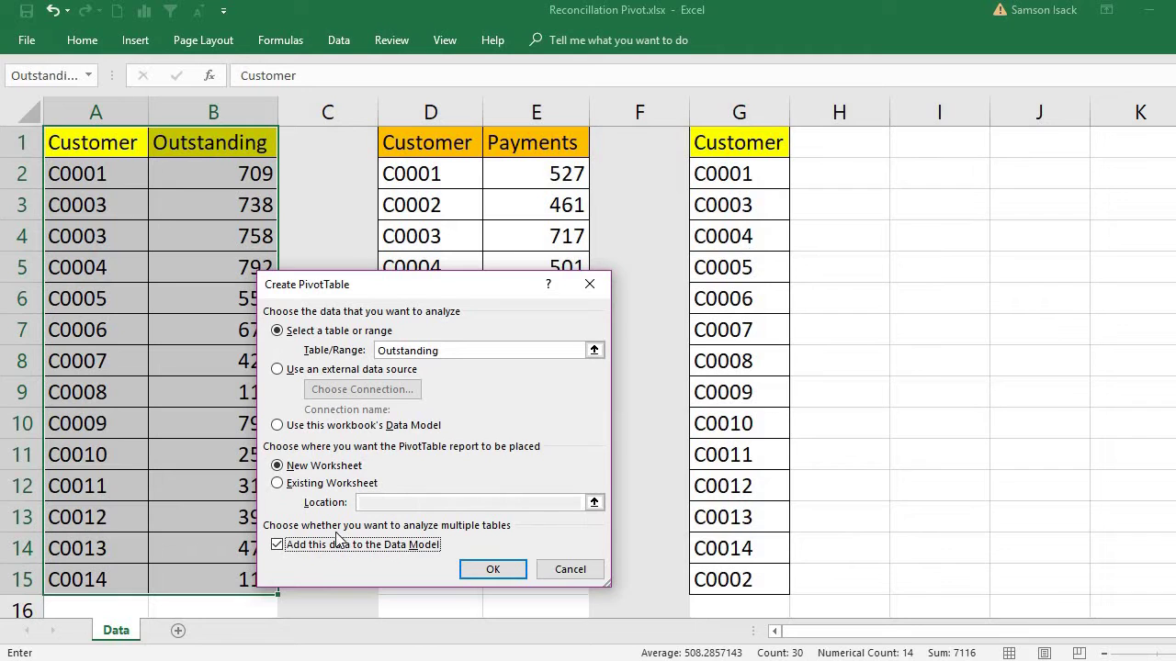
left_click(497, 569)
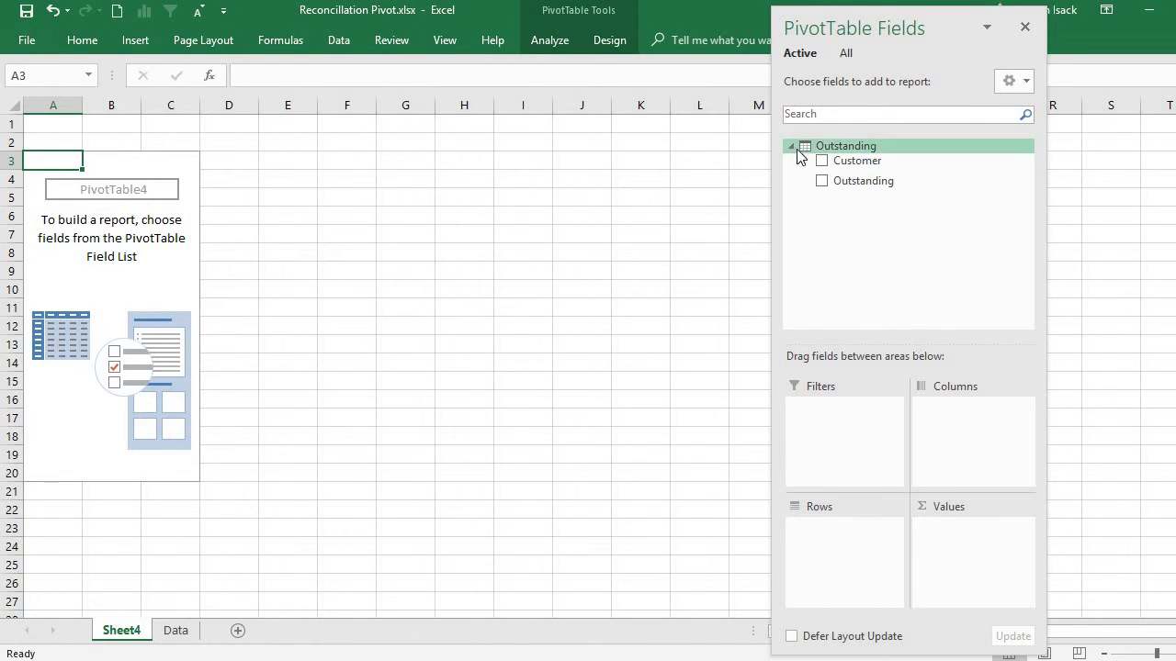
- Lay out the PivotTable with Customer as rows and the sum of Outstanding as values, and rename its sheet Outstanding
left_click_drag(836, 161, 843, 550)
left_click_drag(863, 181, 975, 570)
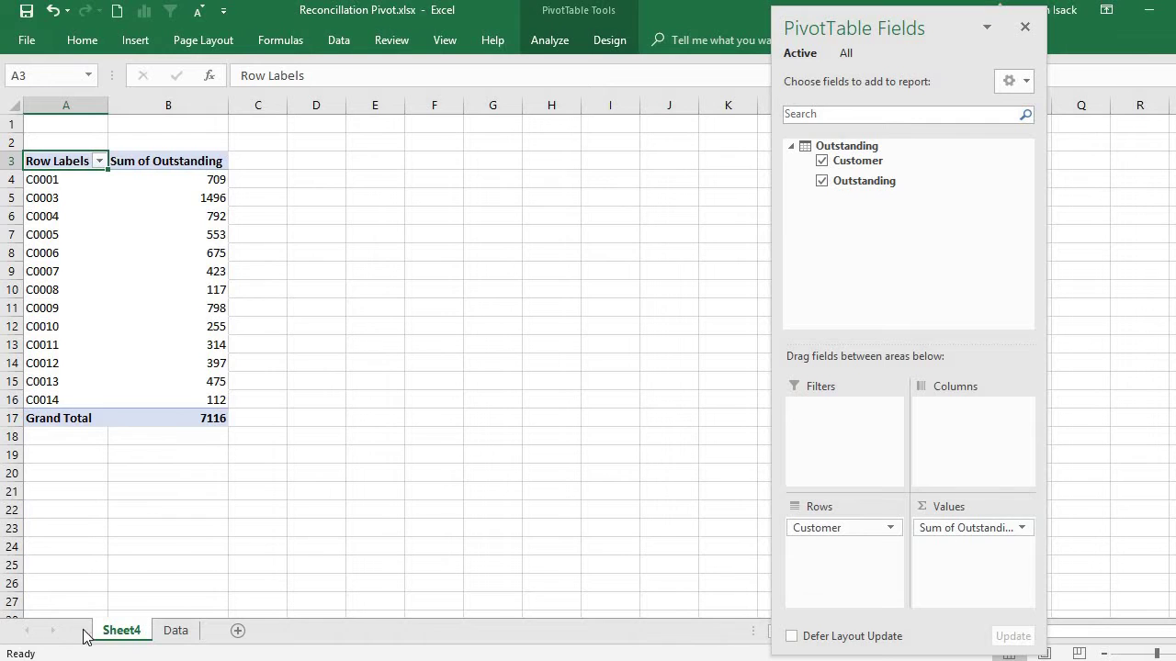
double_click(119, 630)
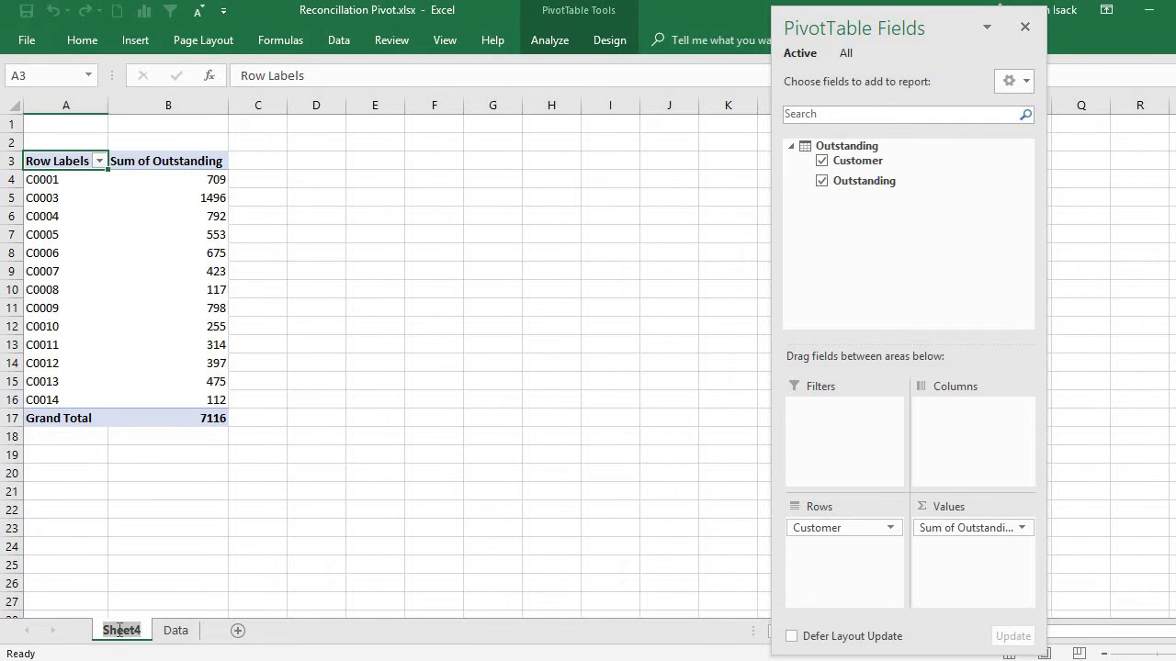
type("Out")
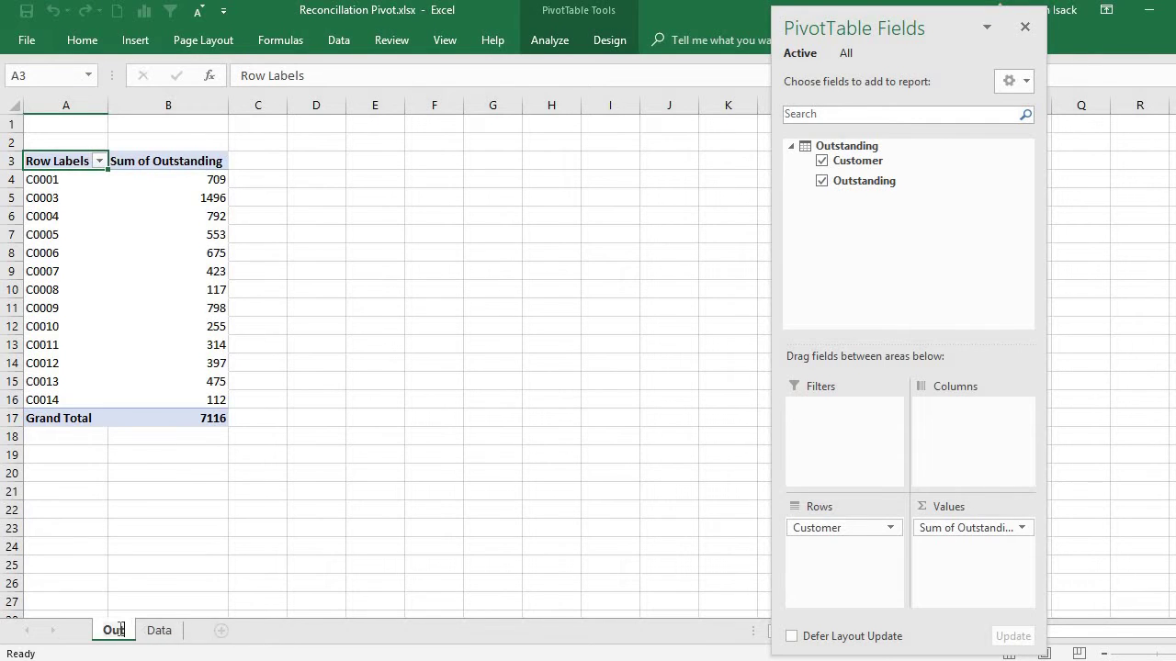
type("standing")
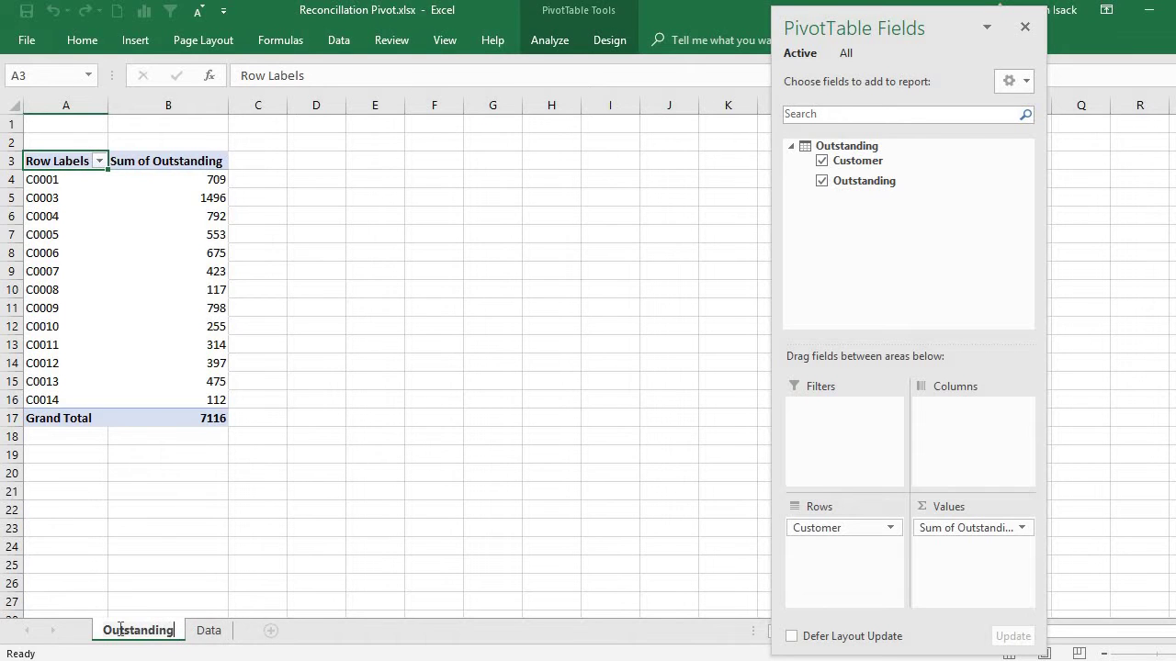
left_click(64, 197)
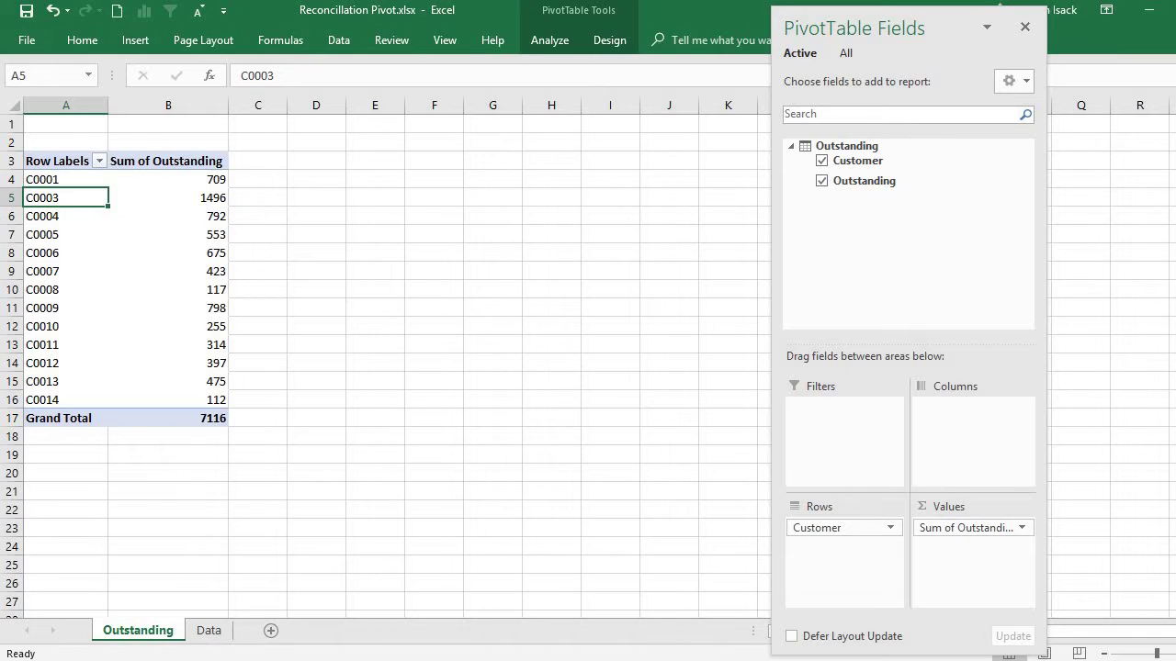
- Create a PivotTable on a new worksheet from the named range Payments on the Data sheet, adding the data to the Data Model
left_click(211, 632)
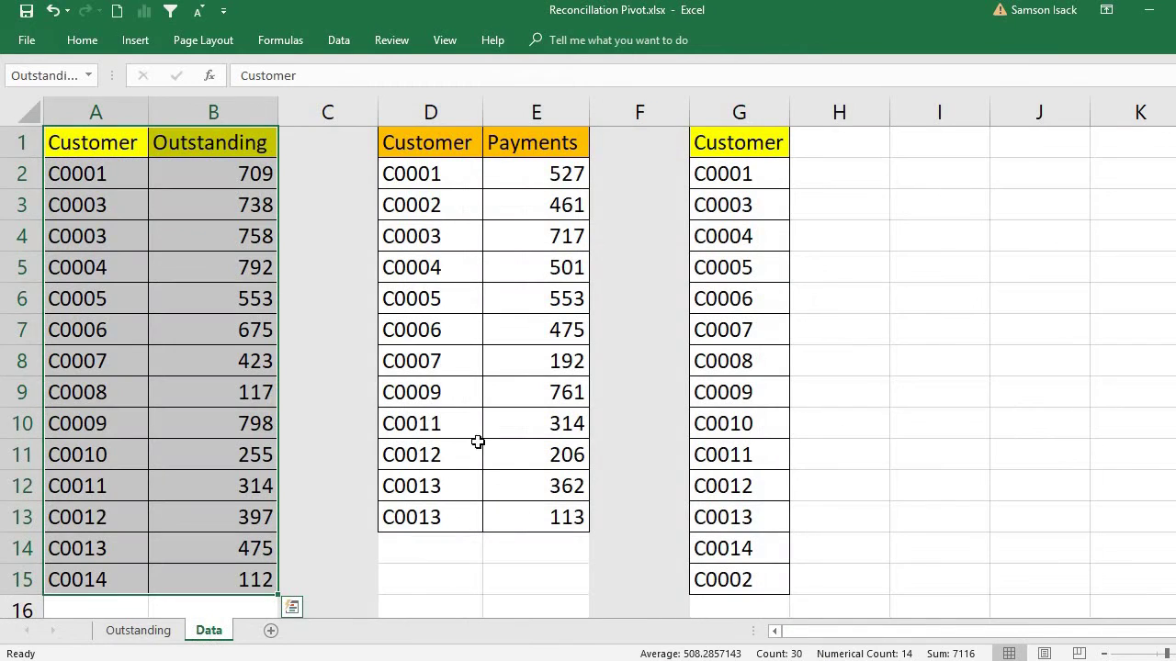
left_click_drag(573, 519, 439, 147)
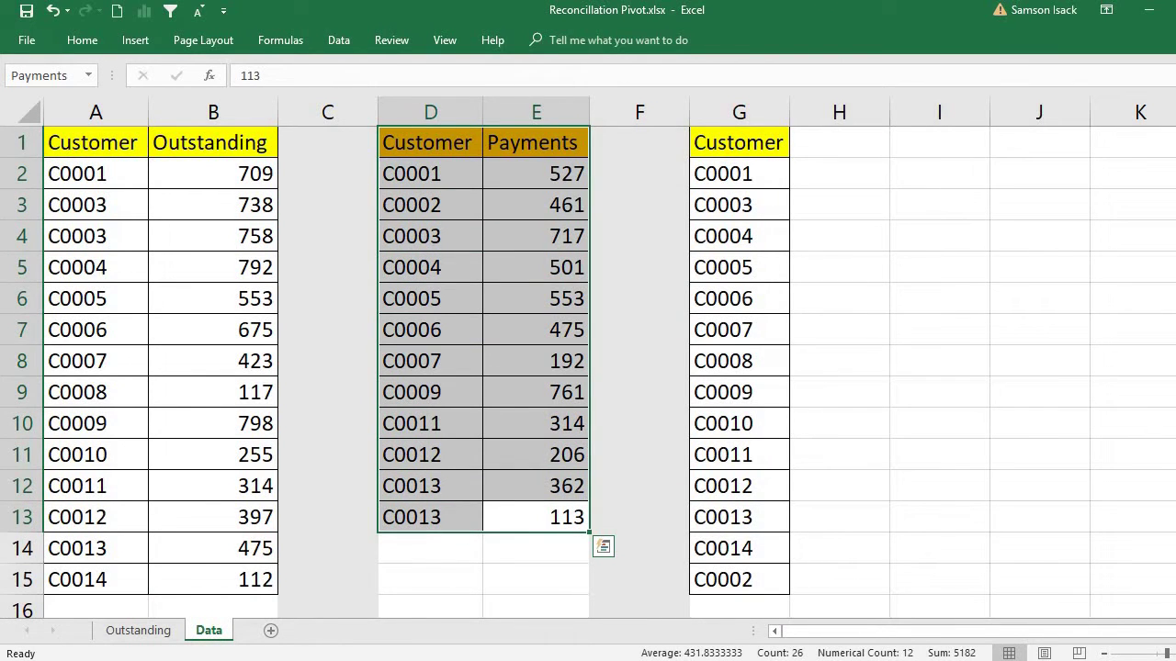
left_click(129, 40)
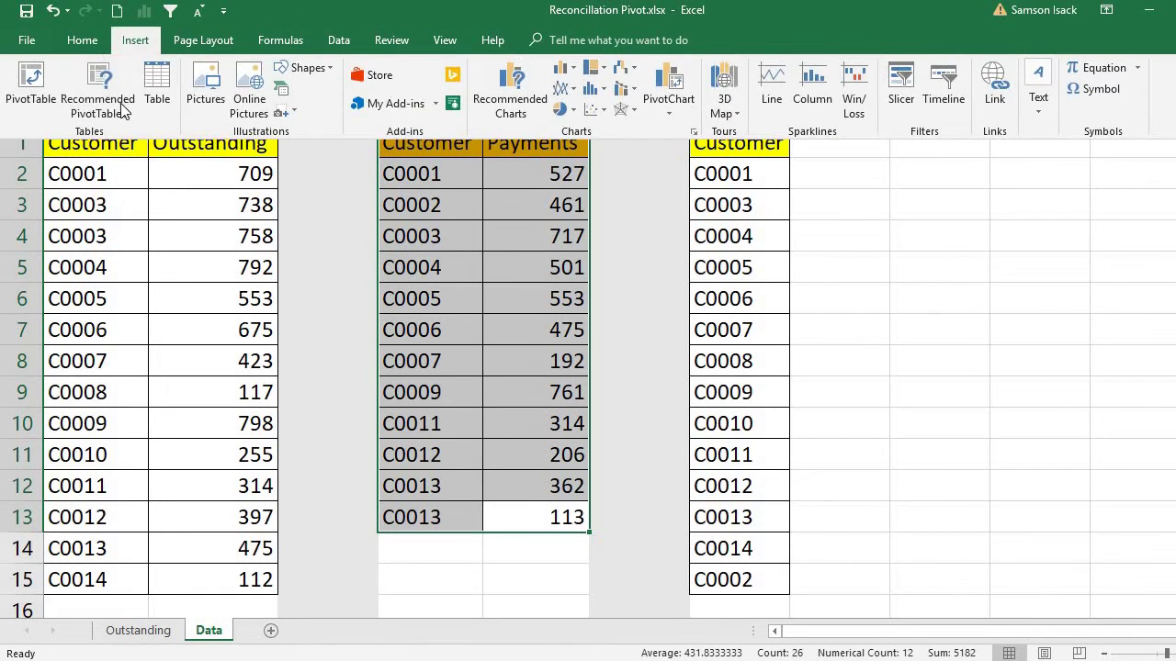
left_click(17, 97)
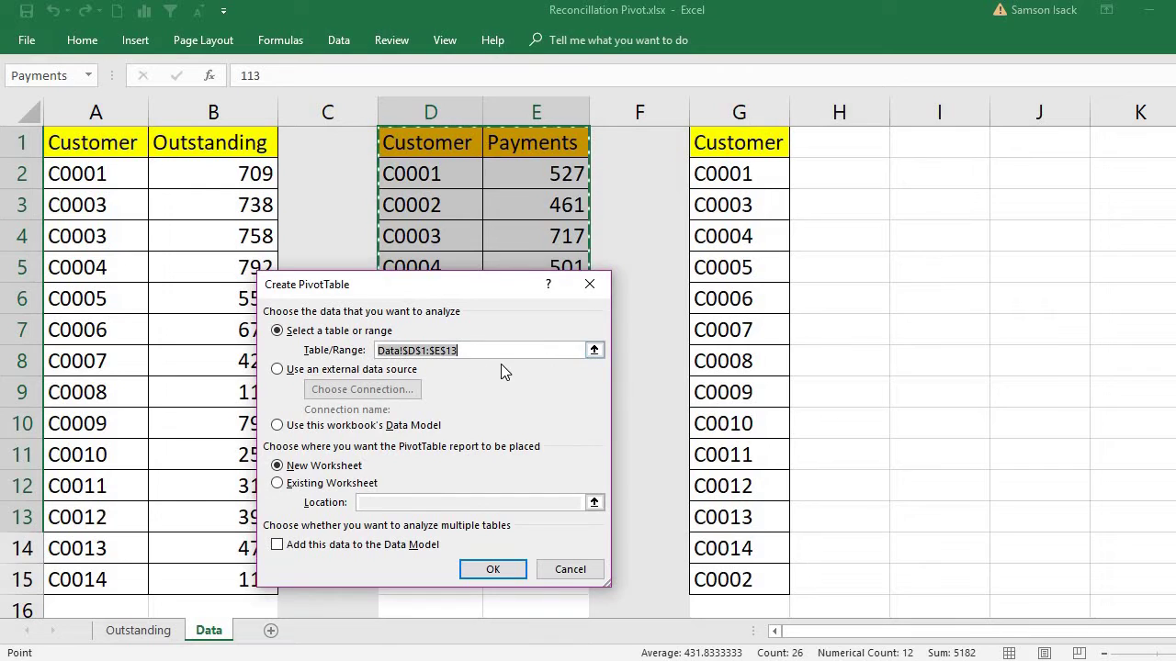
type("Payments")
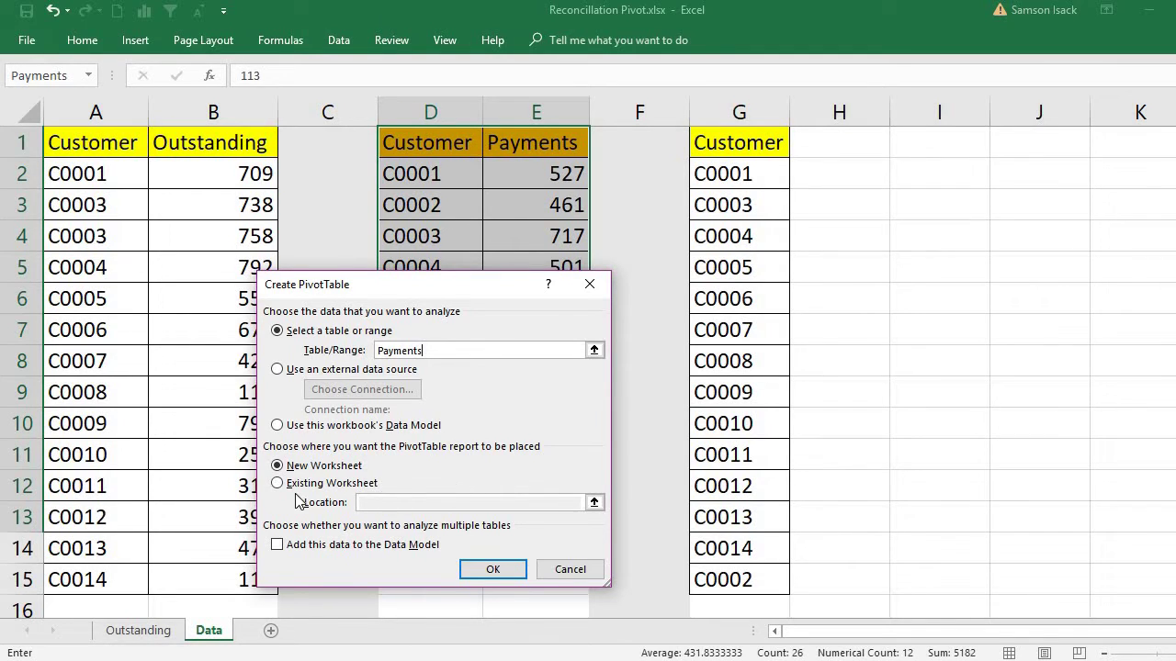
left_click(289, 552)
left_click(493, 569)
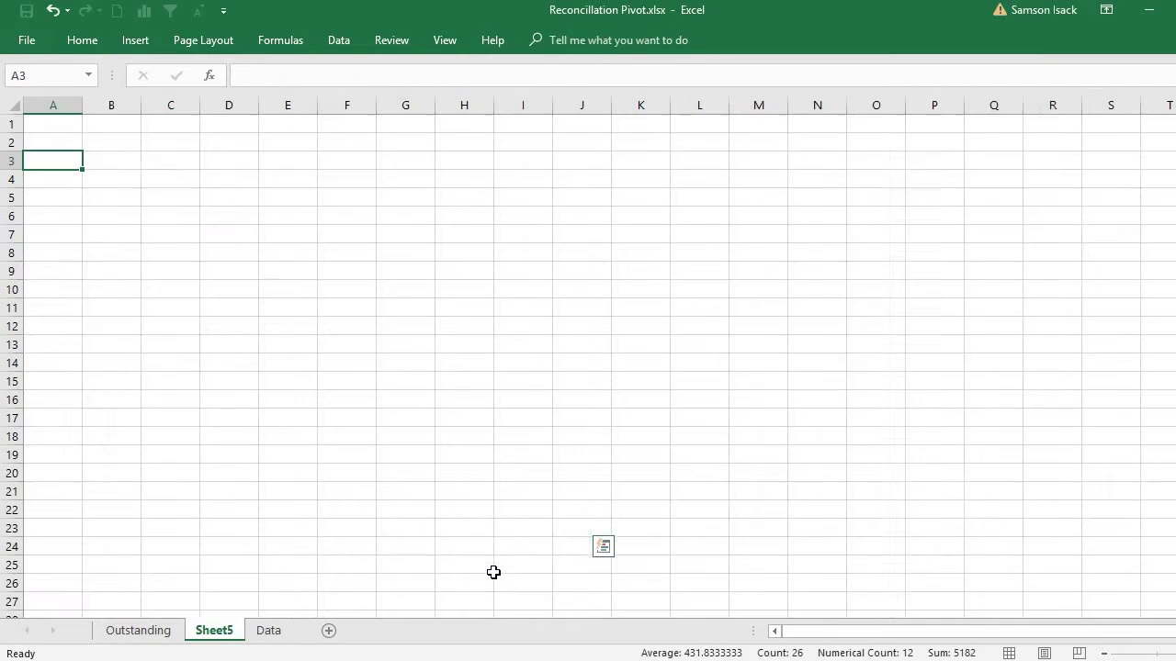
- Lay out the new PivotTable with Customer as rows and the sum of Payments as values, and rename its sheet Payments
left_click_drag(854, 160, 959, 547)
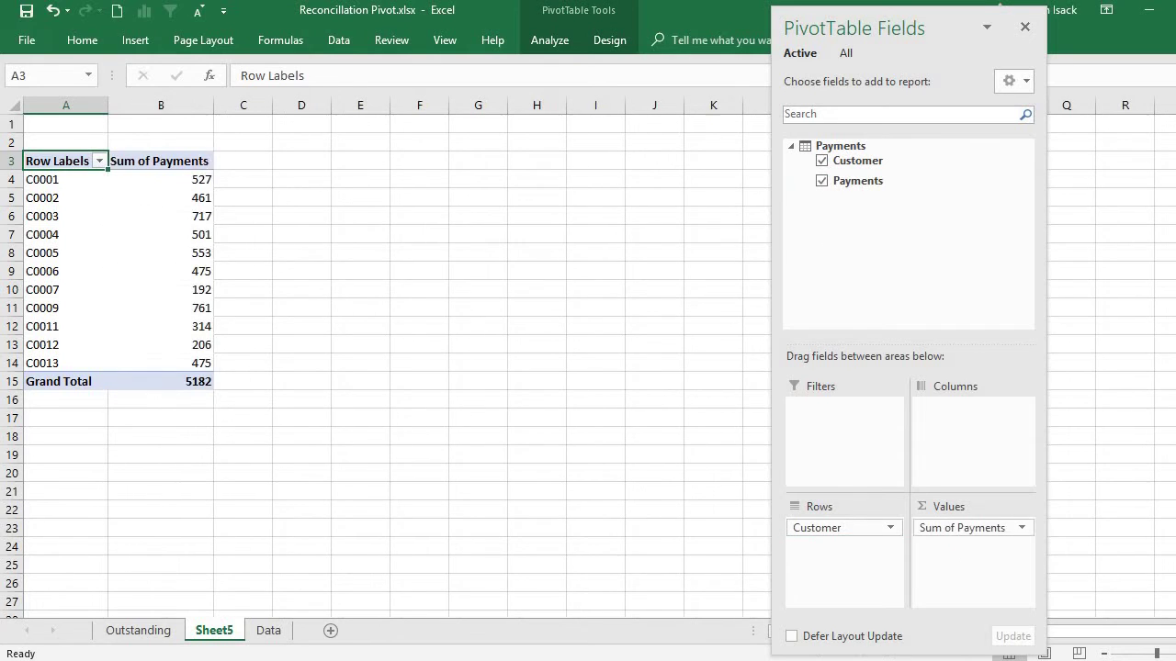
double_click(231, 629)
type("Payments")
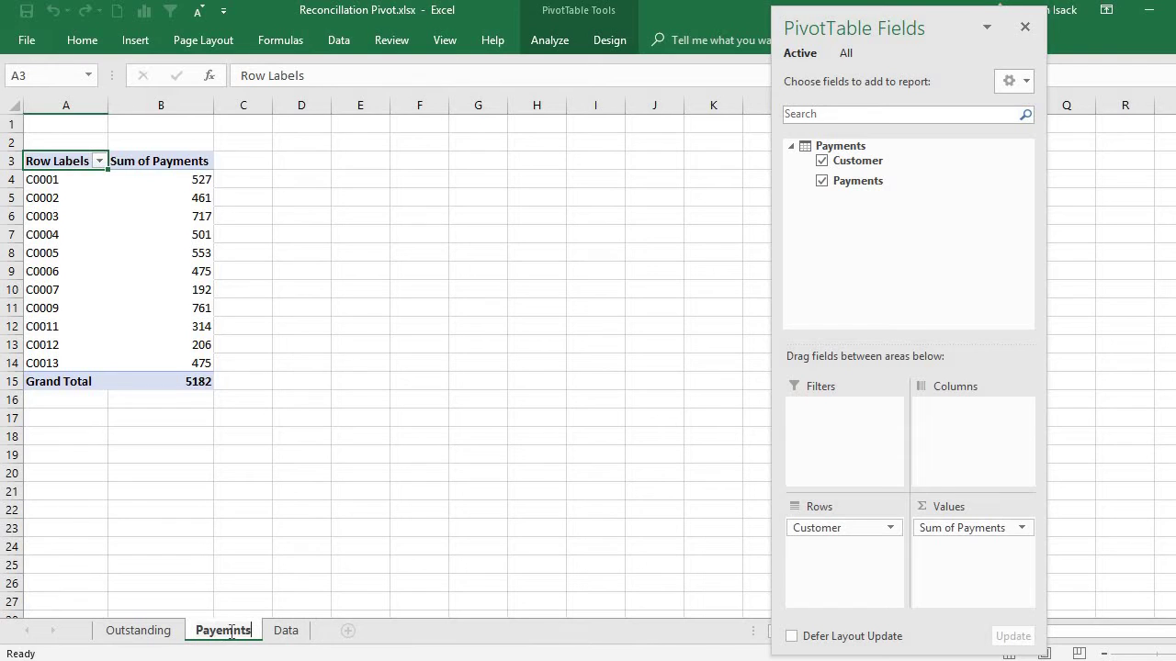
key("Return")
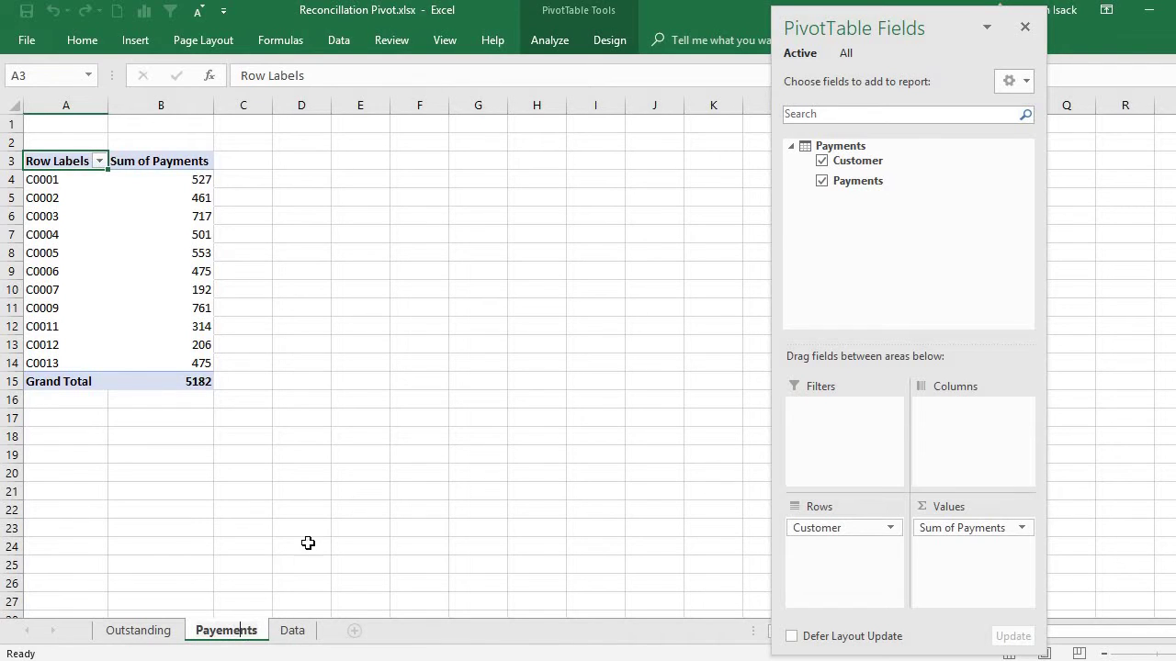
left_click(139, 630)
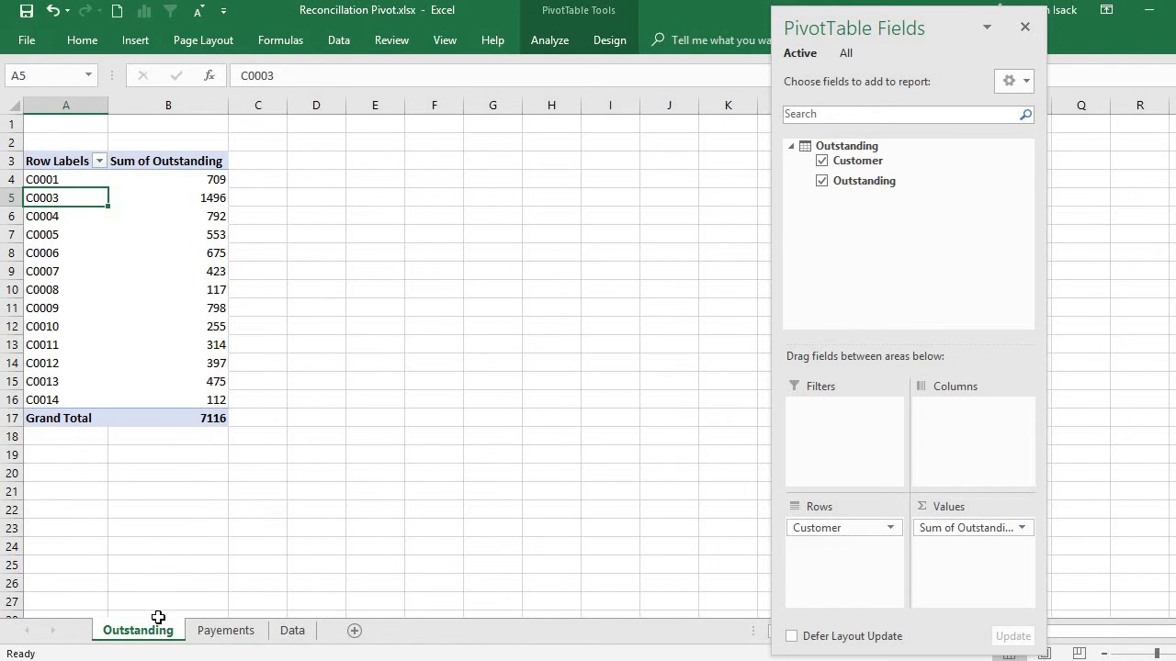
left_click(219, 631)
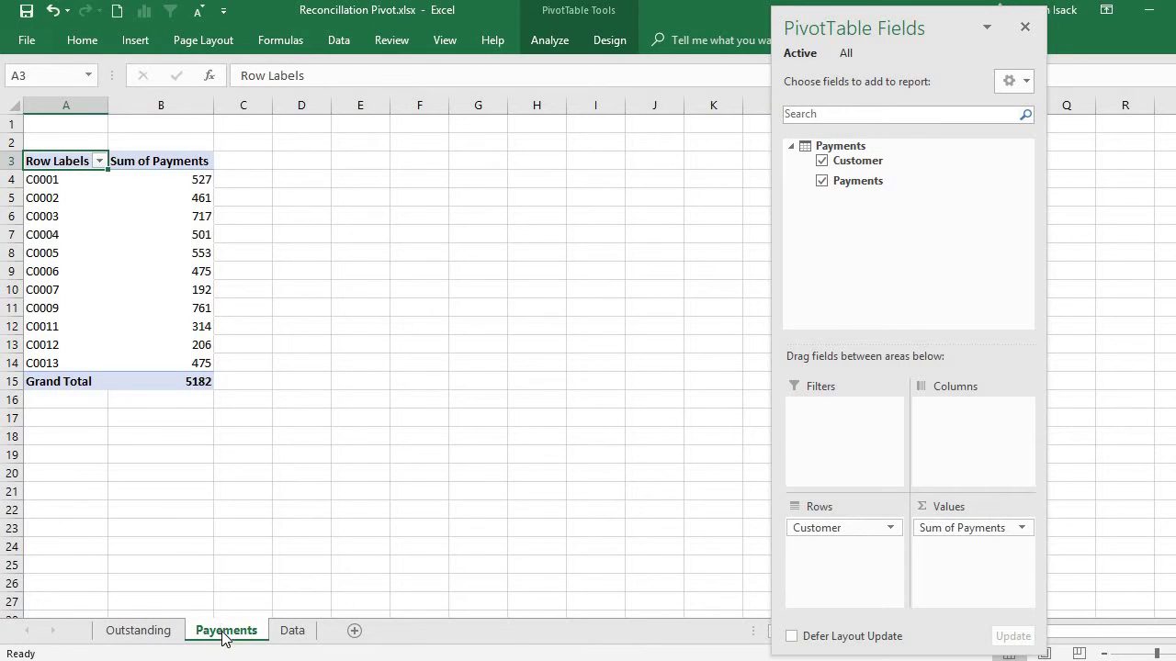
double_click(220, 630)
left_click(222, 630)
key("BackSpace")
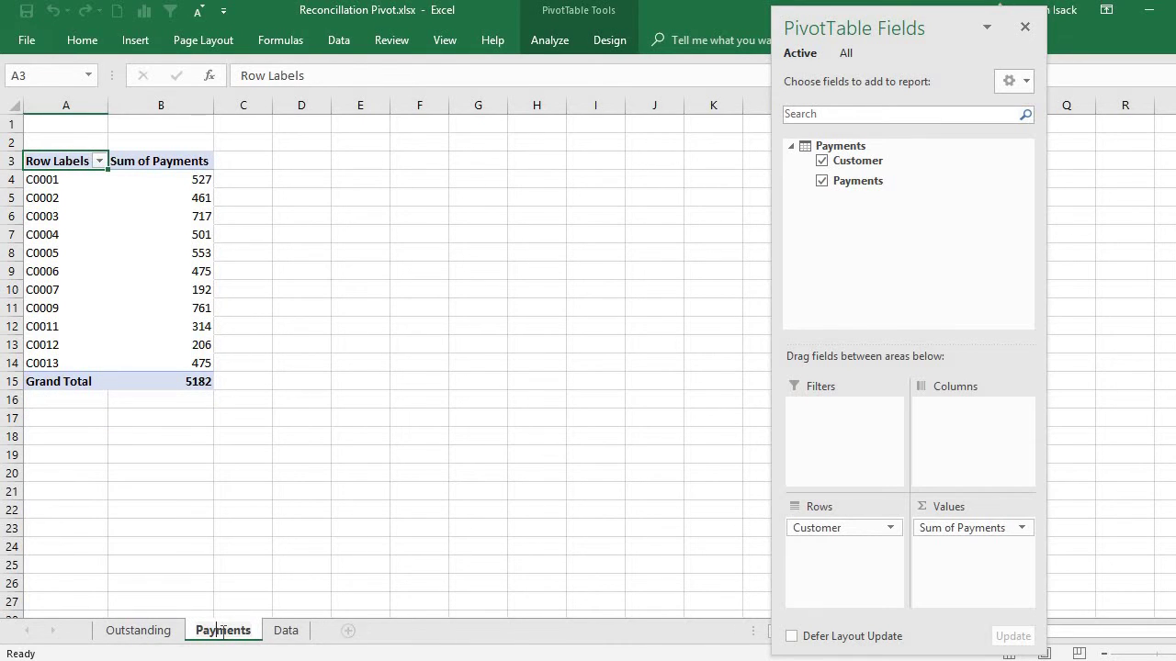
left_click(154, 635)
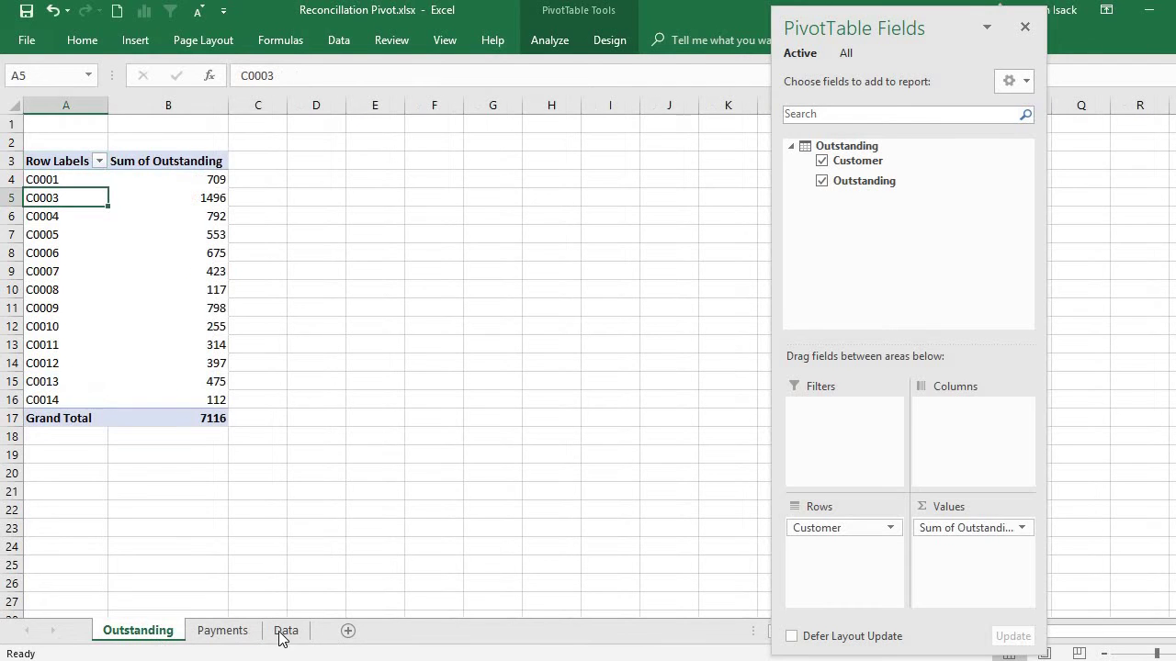
- Create a PivotTable on a new worksheet from the named range Customer on the Data sheet, adding the data to the Data Model
left_click(285, 632)
left_click_drag(742, 578, 758, 145)
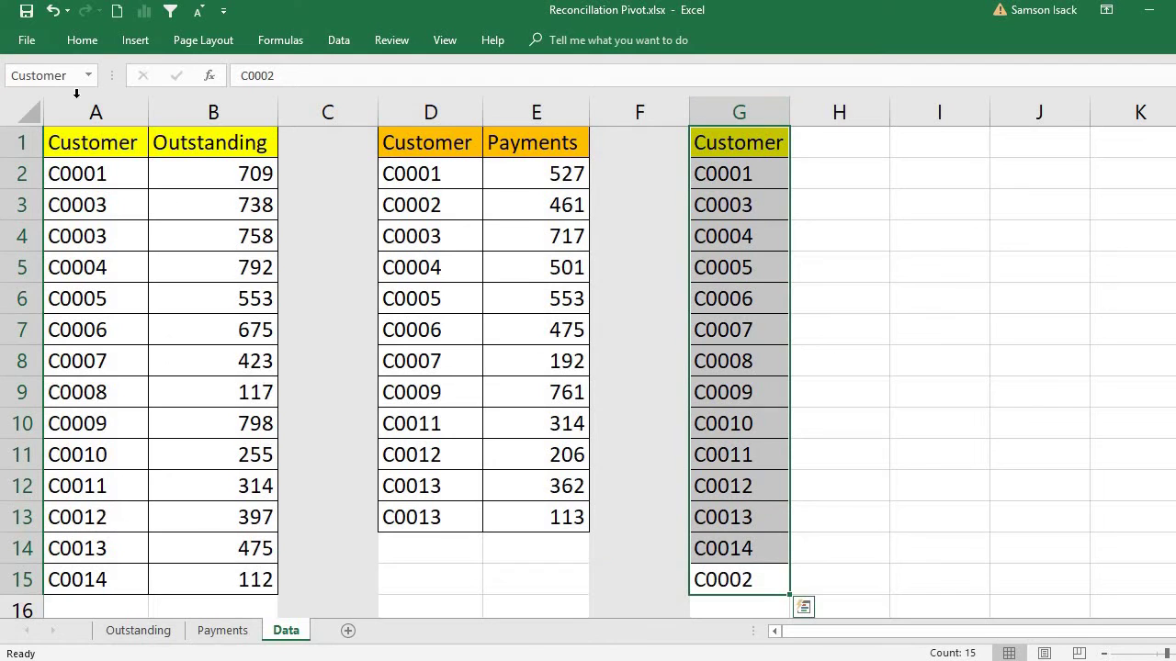
left_click(134, 41)
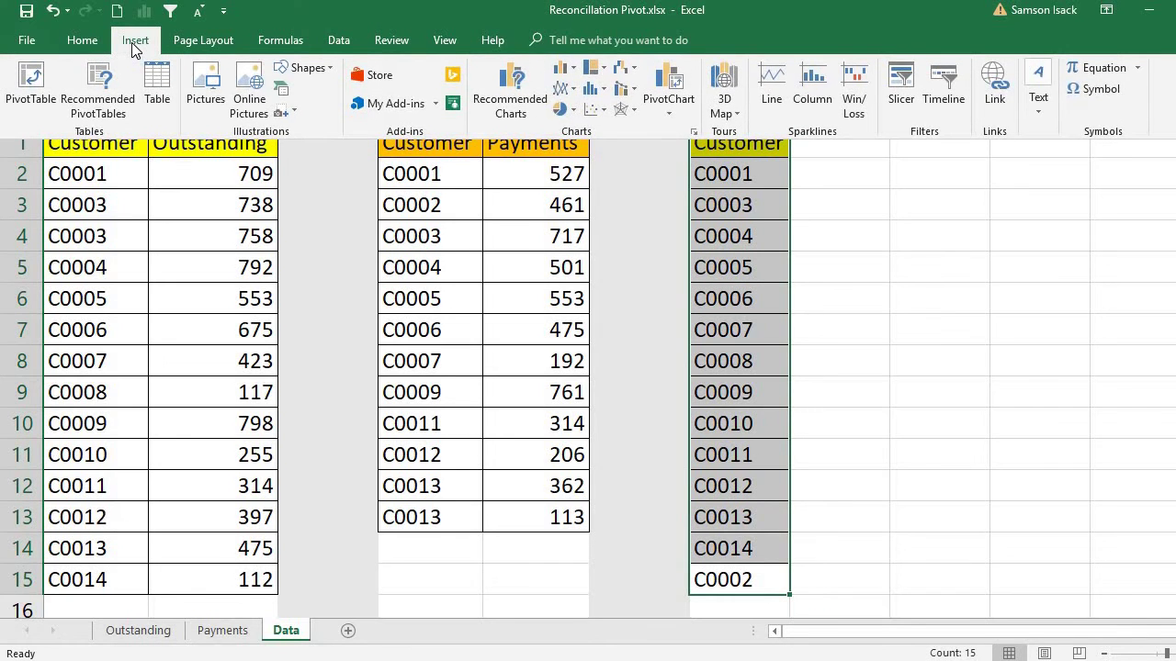
left_click(51, 91)
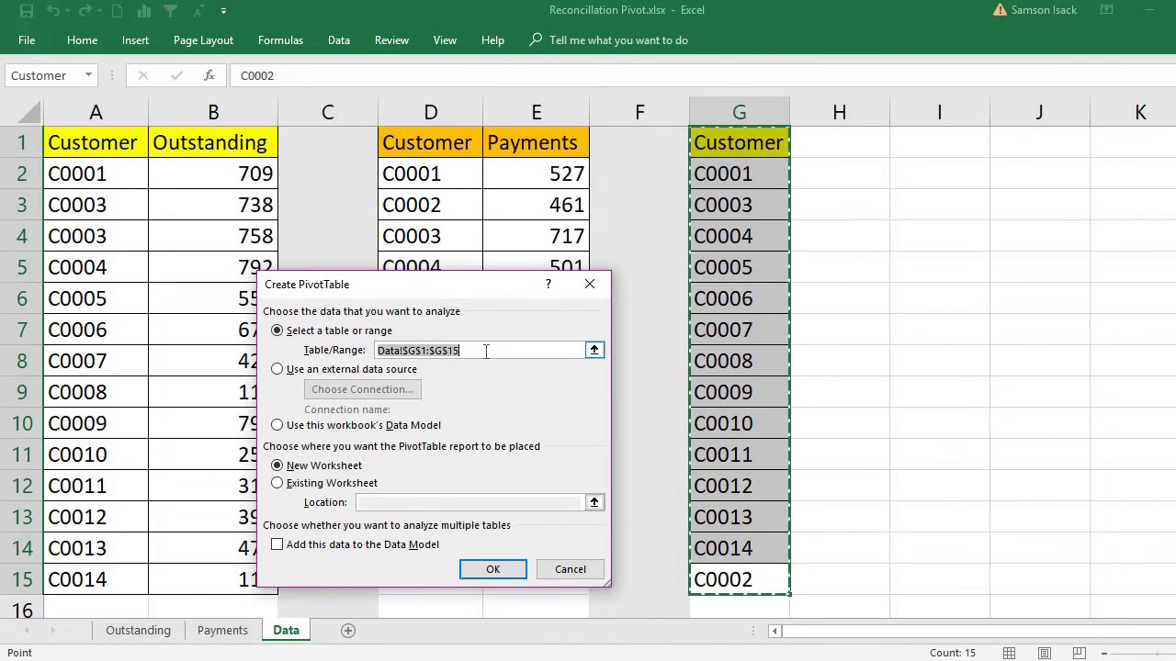
type("Customer")
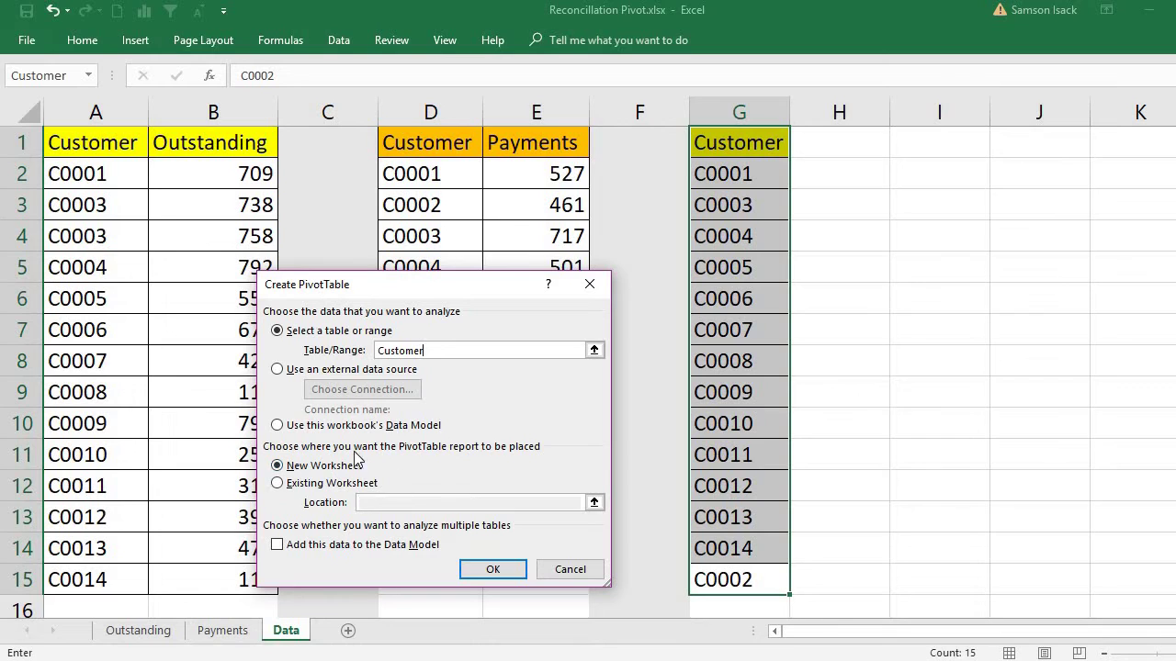
left_click(322, 549)
left_click(520, 571)
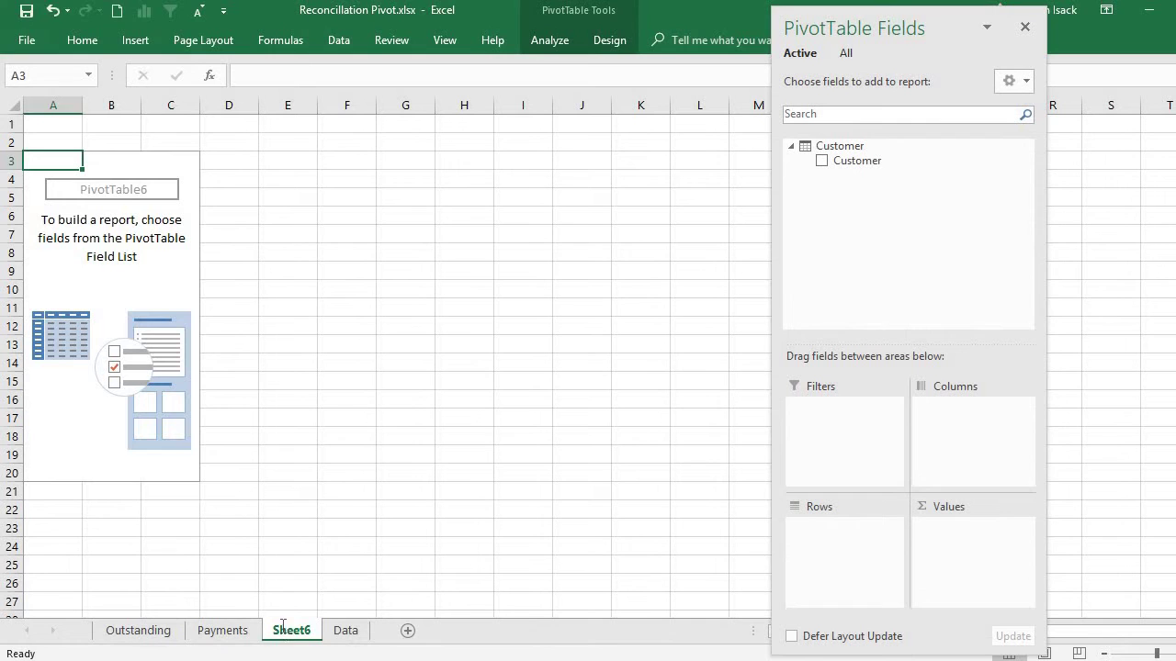
- Rename the new PivotTable's sheet Customer and add the Customer field as its rows
double_click(283, 625)
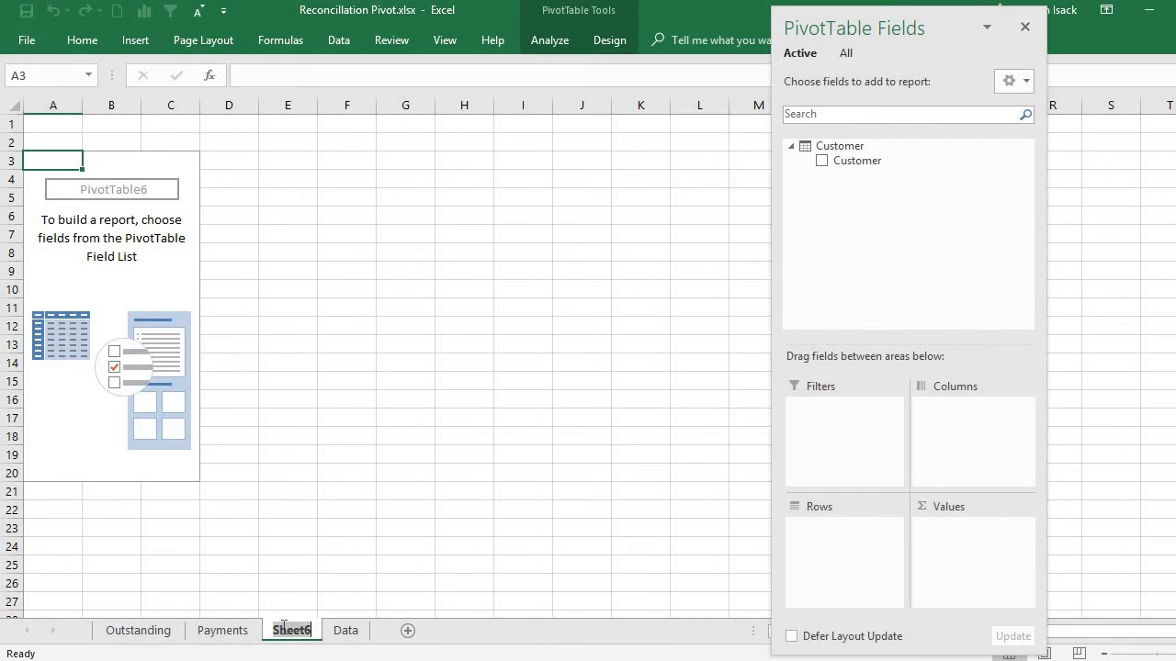
type("Cus")
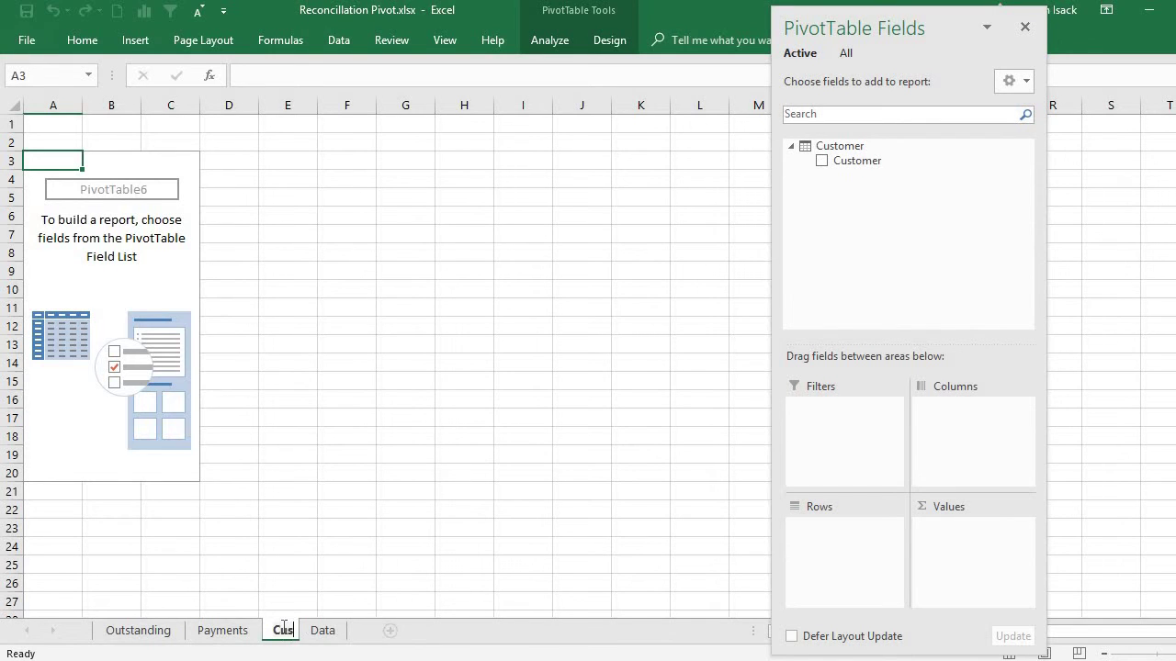
type("tomer")
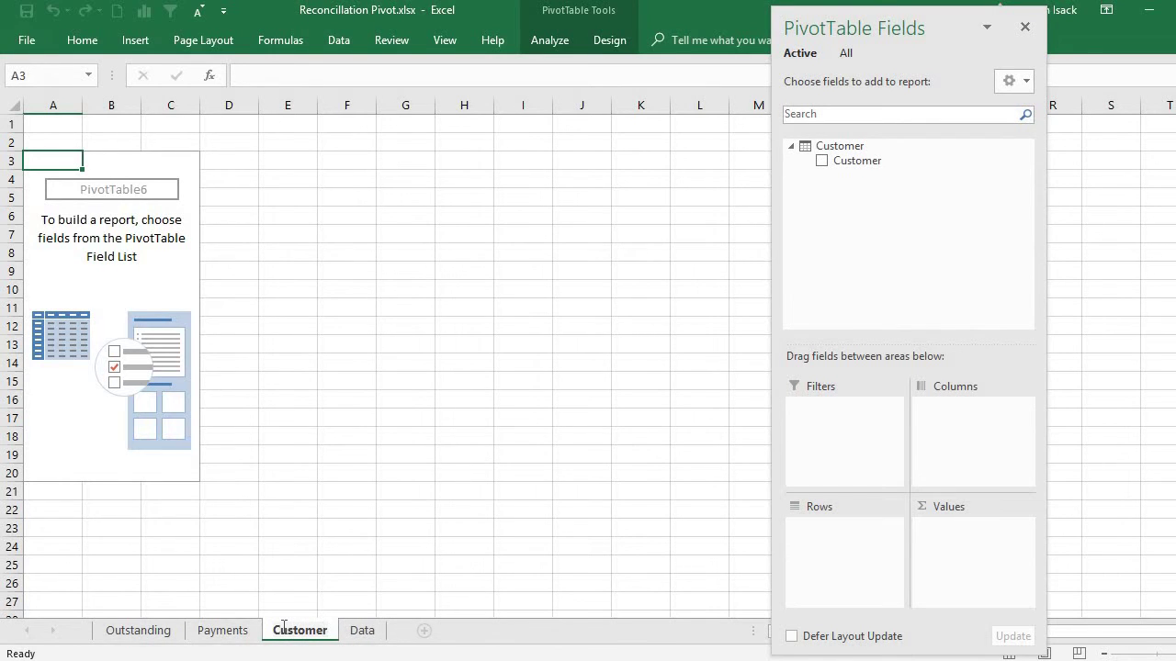
left_click(821, 161)
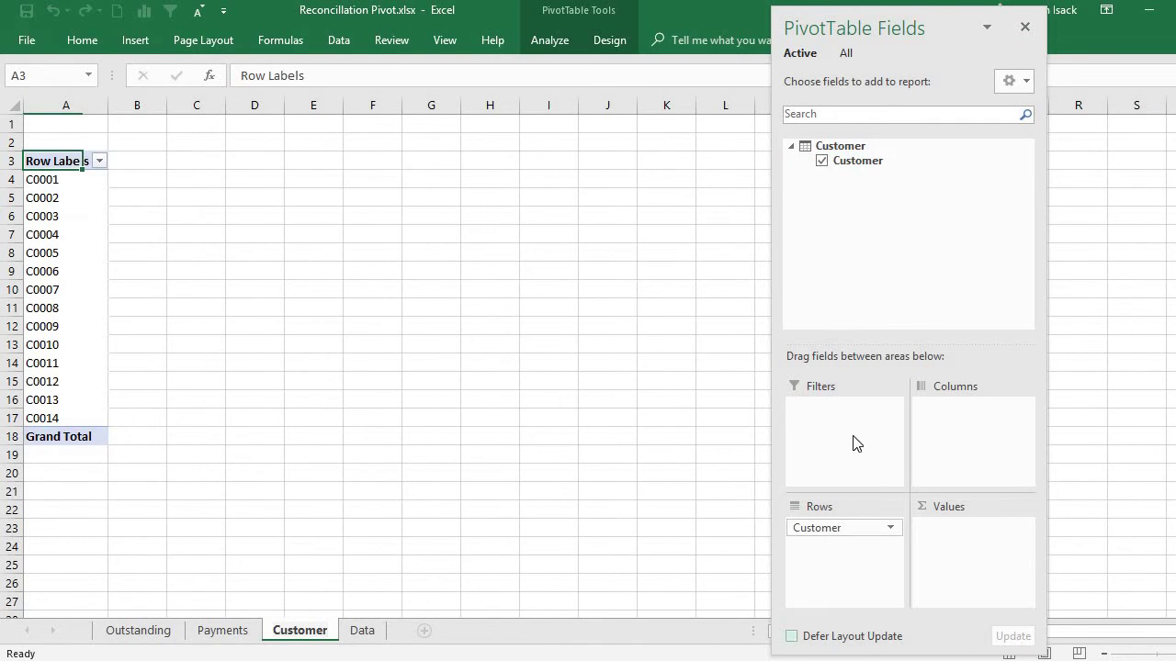
left_click_drag(880, 166, 739, 254)
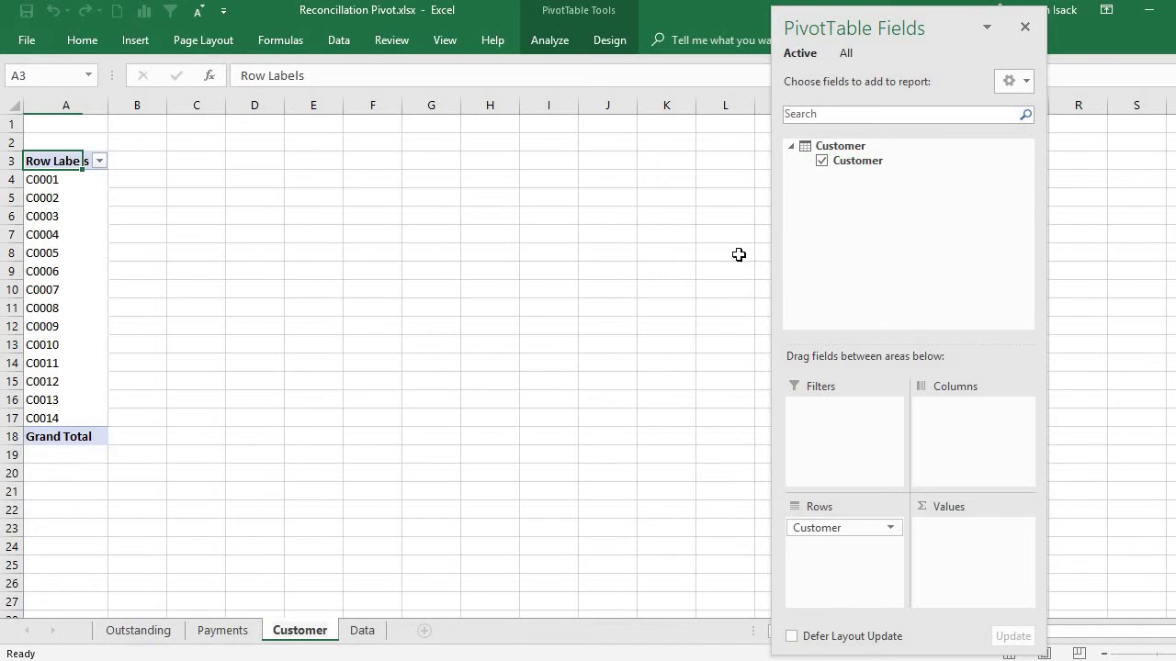
- Change the row label header in cell A3 of the Customer PivotTable to Customer
double_click(87, 162)
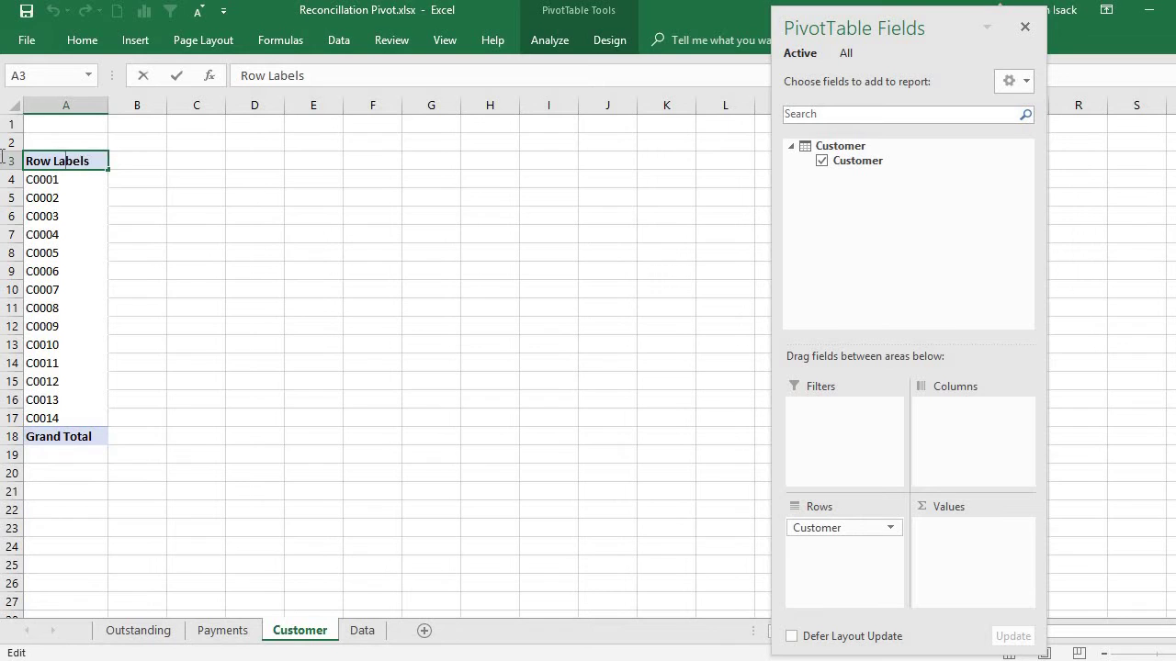
left_click_drag(90, 161, 26, 160)
type("Cus")
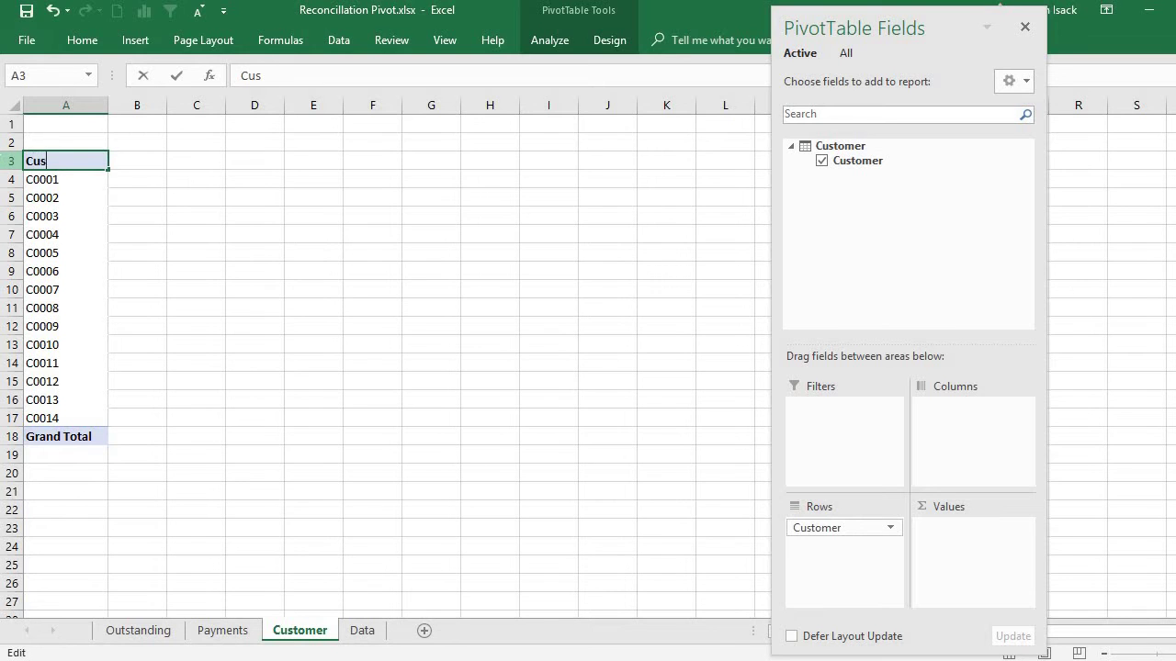
type("tomer")
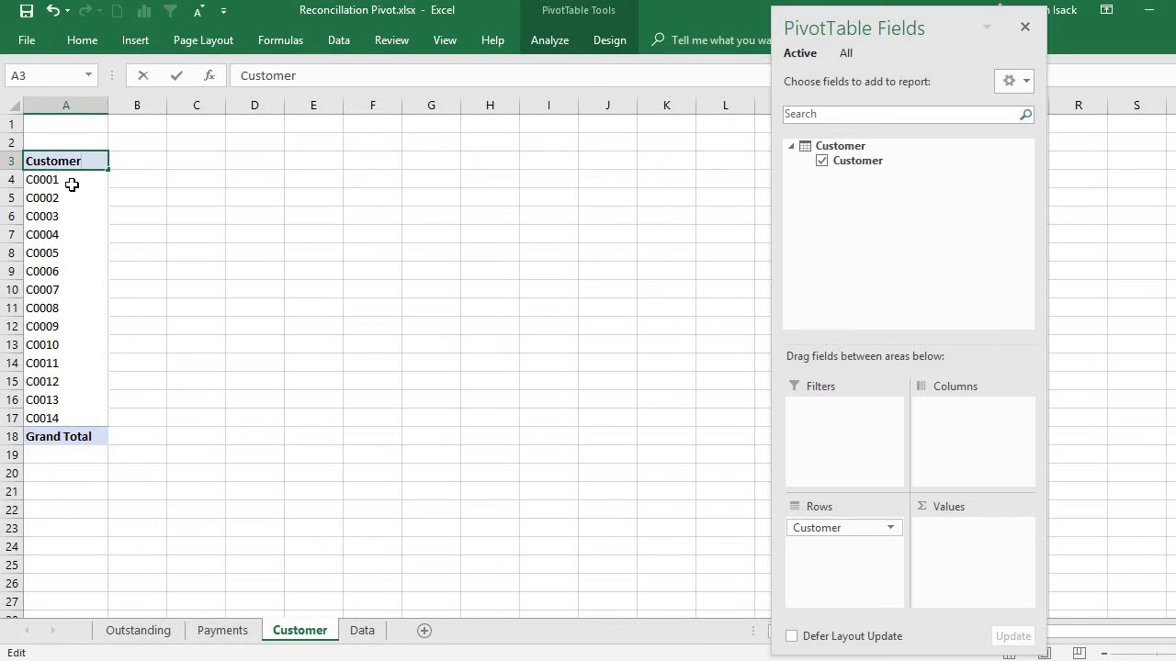
key("Return")
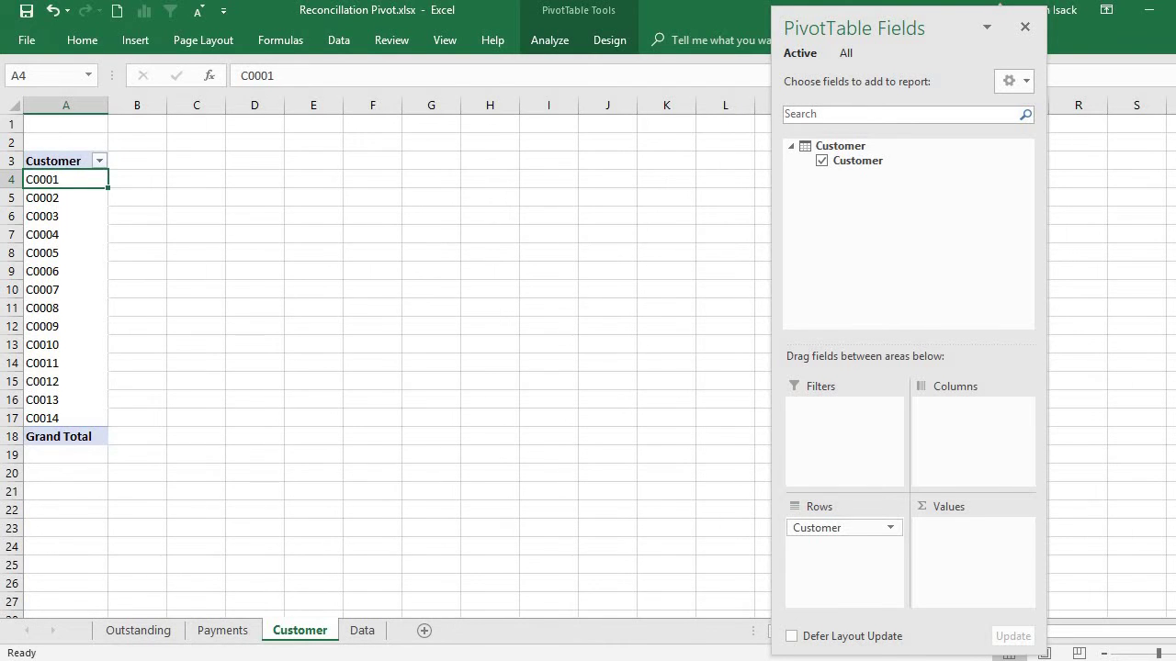
- Review the PivotTables on the Customer, Outstanding and Payments sheets, checking the customers and amounts each one lists
scroll(402, 301, "up", 4)
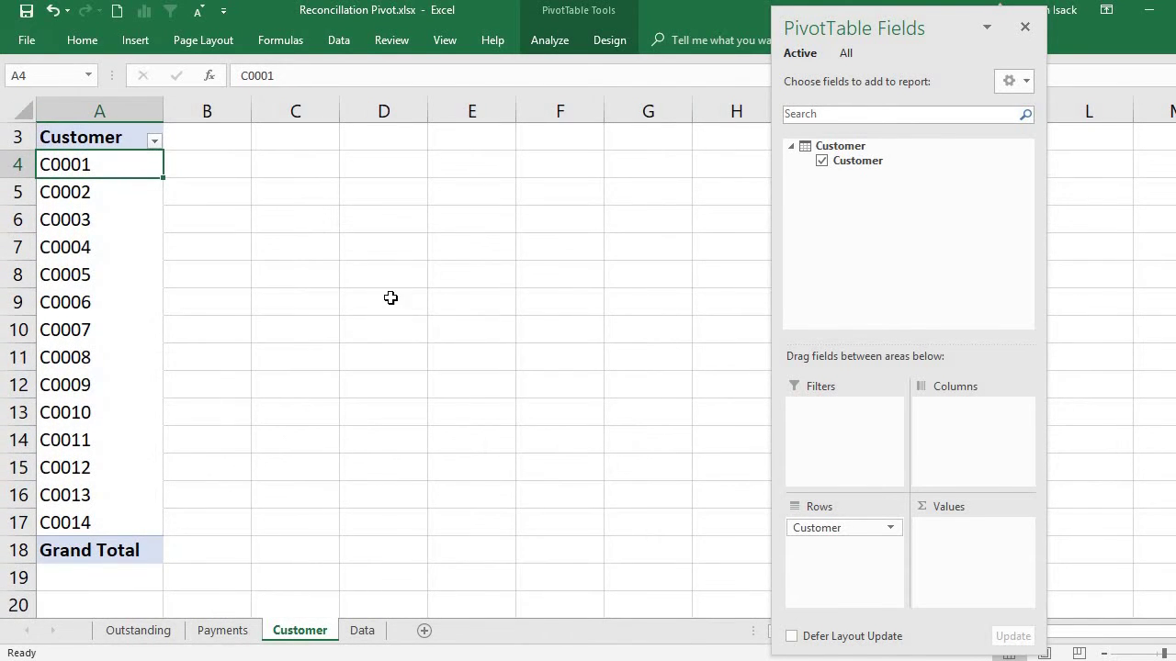
left_click(111, 142)
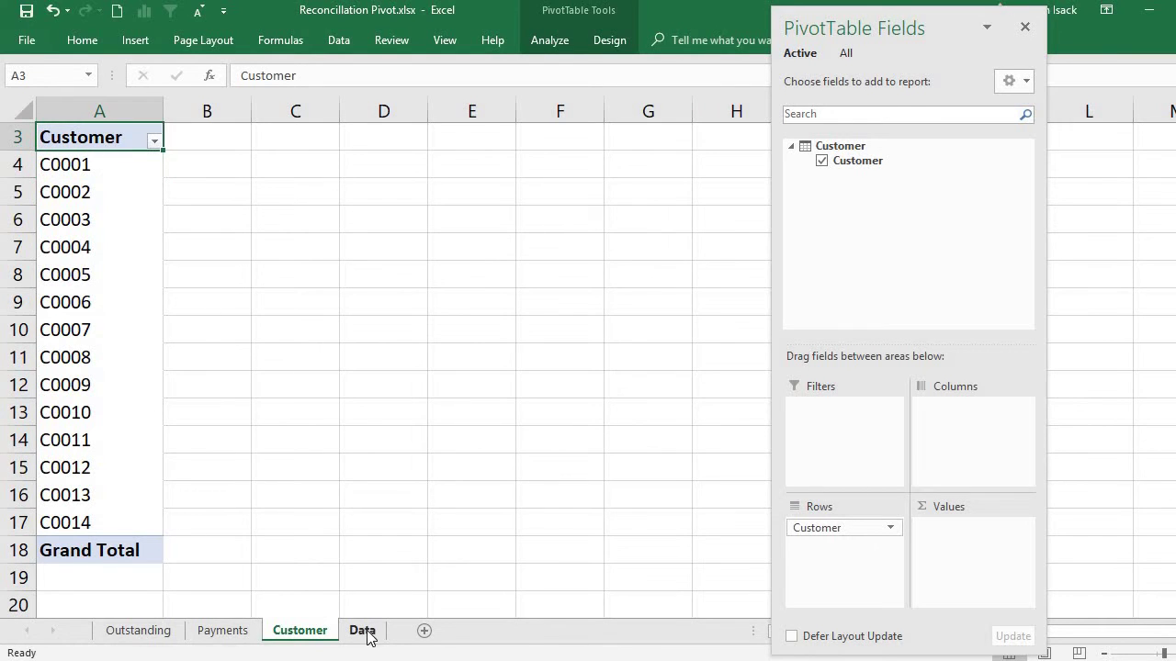
left_click(214, 632)
left_click(276, 634)
left_click(138, 630)
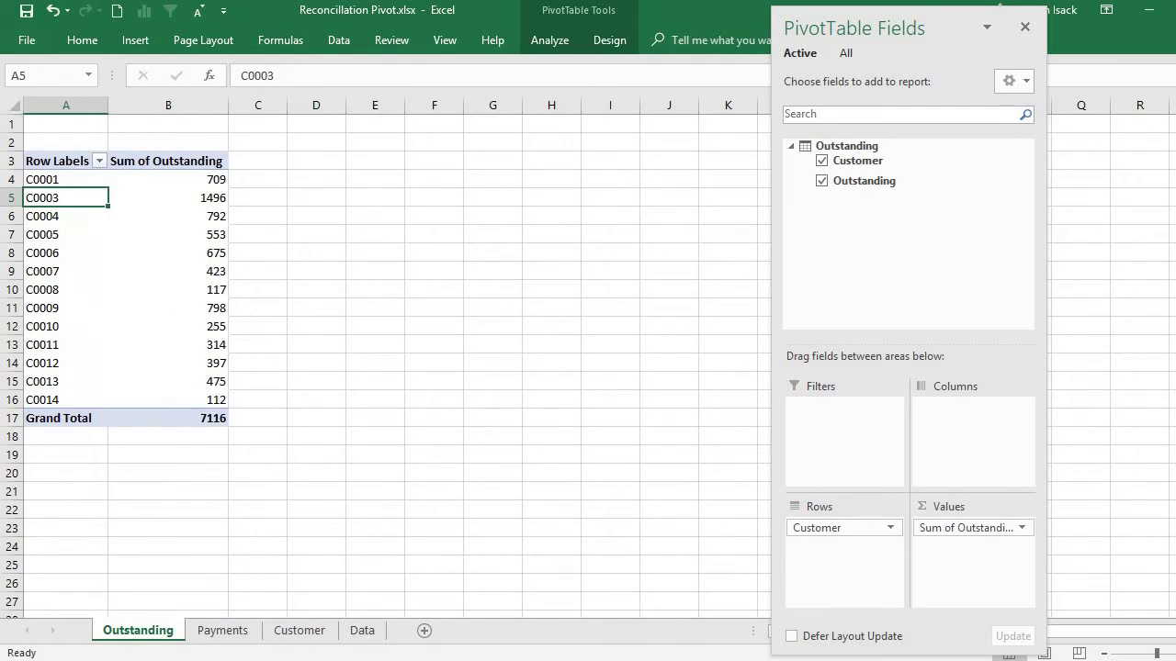
scroll(386, 359, "up", 5)
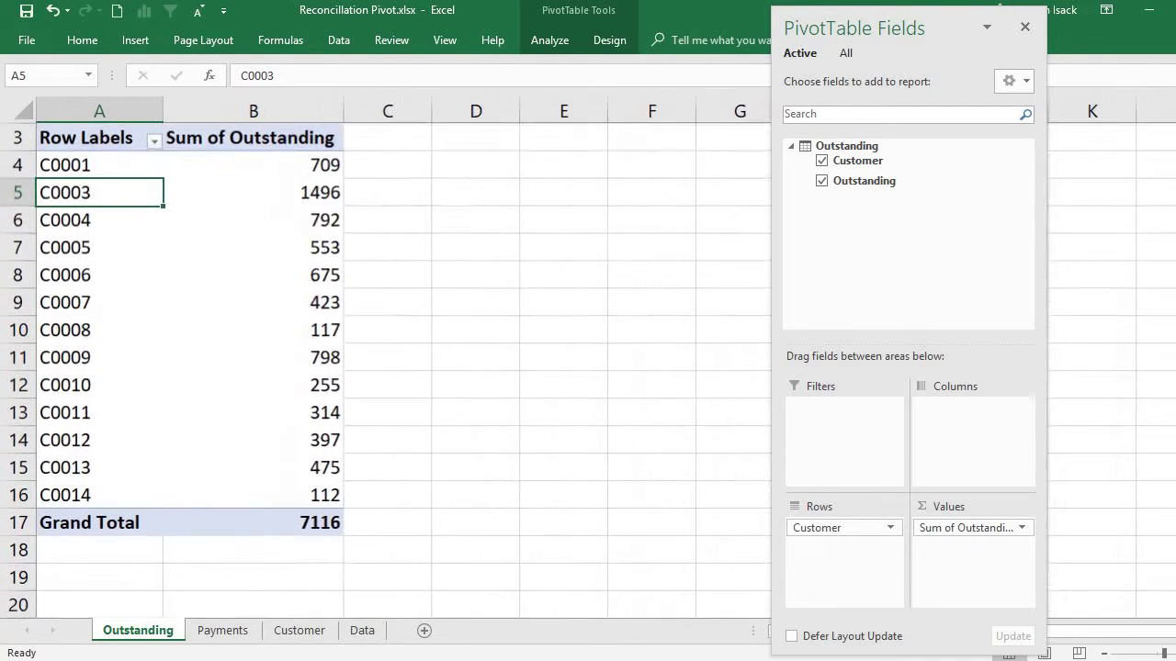
left_click(242, 637)
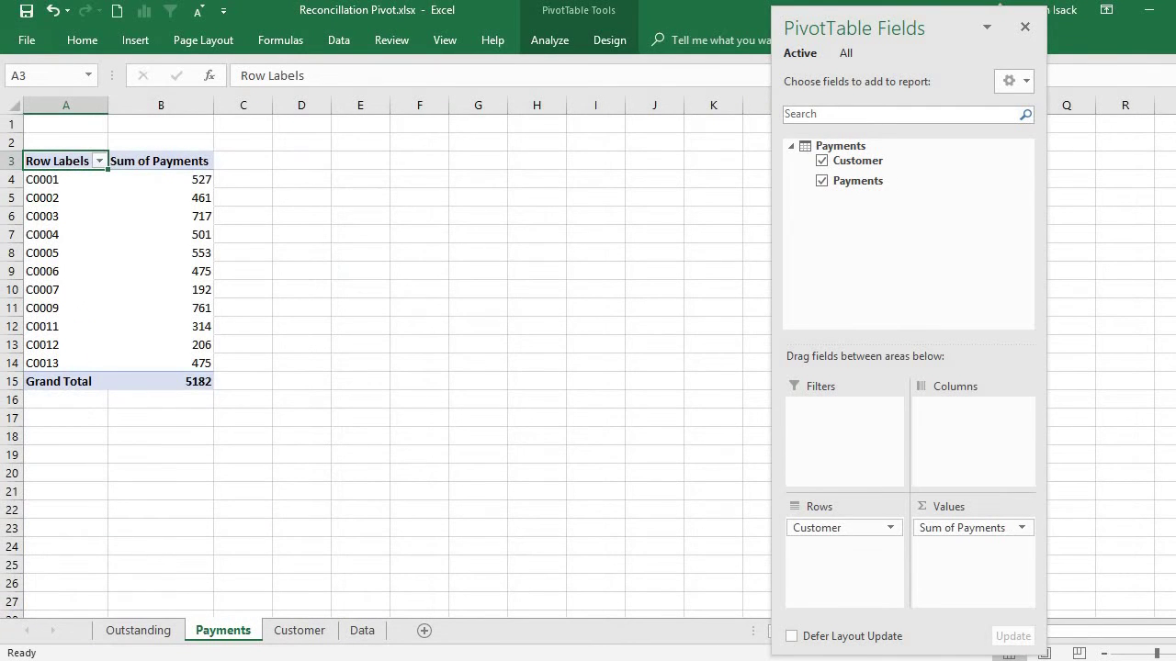
scroll(386, 358, "up", 4)
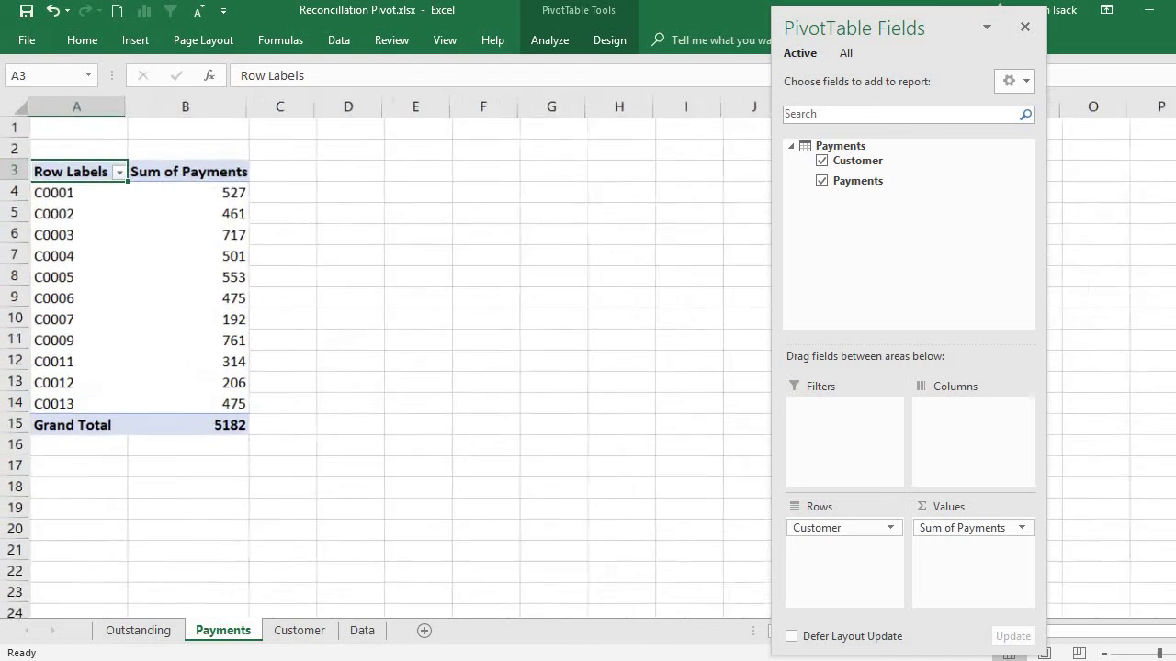
- List all Data Model tables in the Customer PivotTable's field list and check which fields the Range 1 table contains
left_click(300, 631)
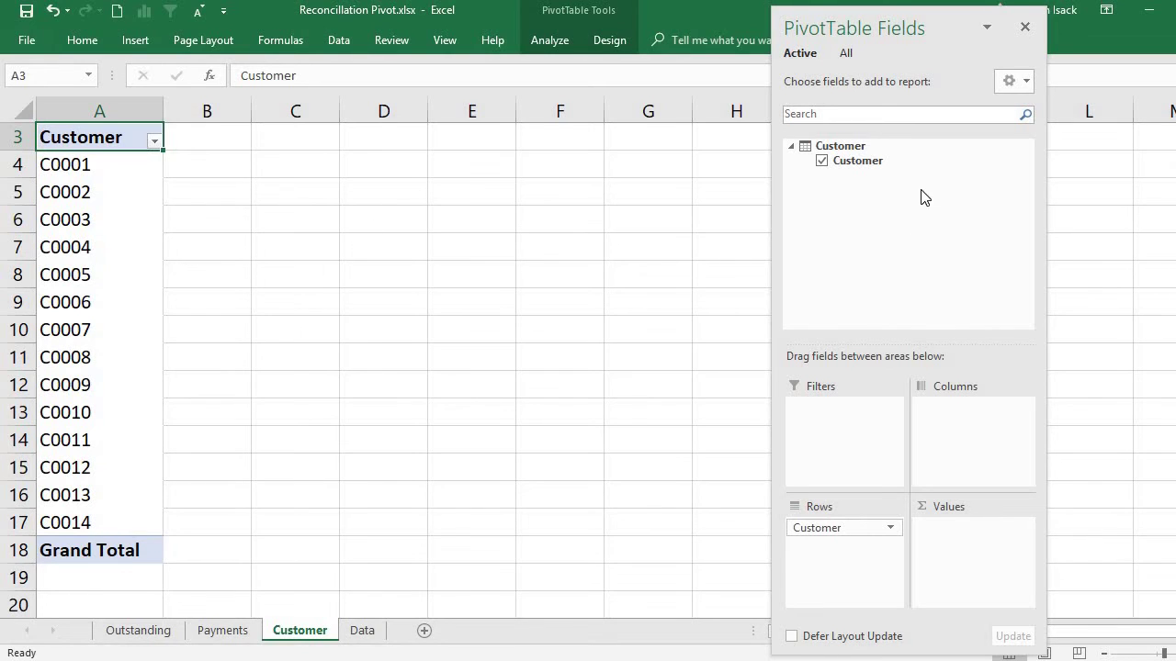
left_click(851, 55)
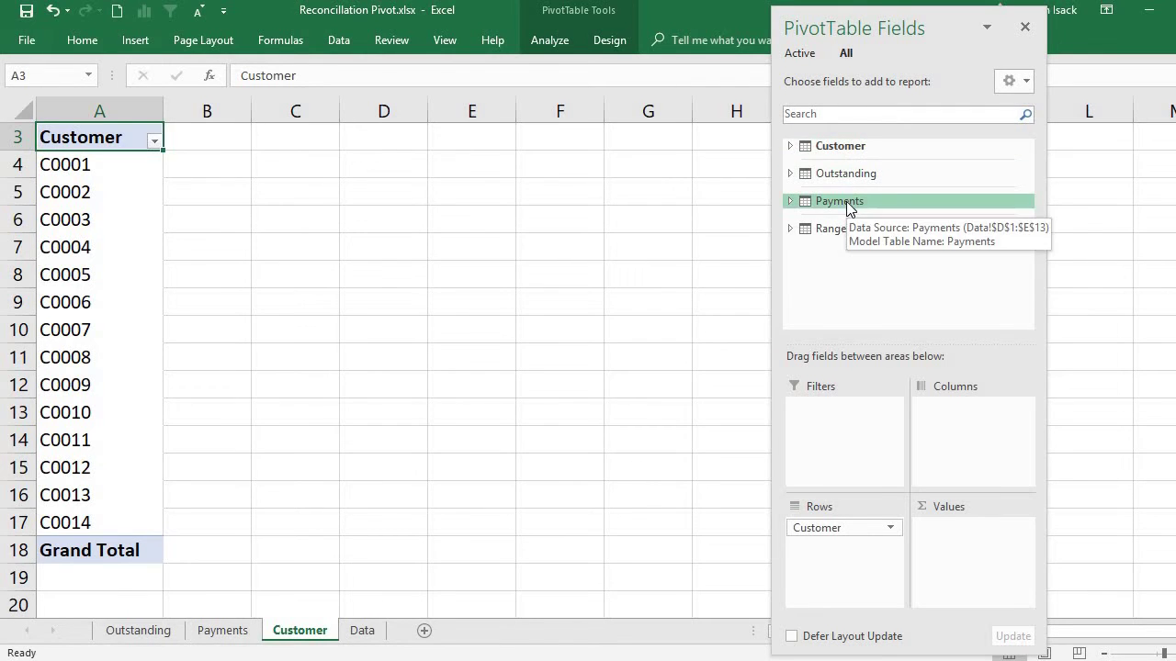
left_click(797, 231)
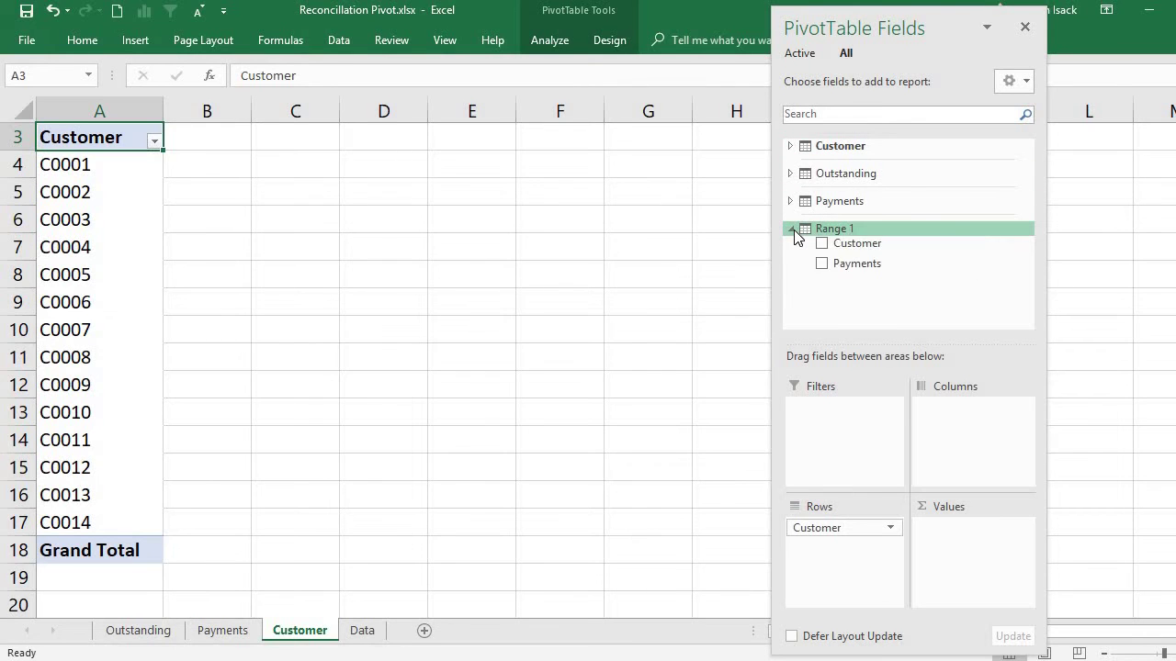
left_click(801, 234)
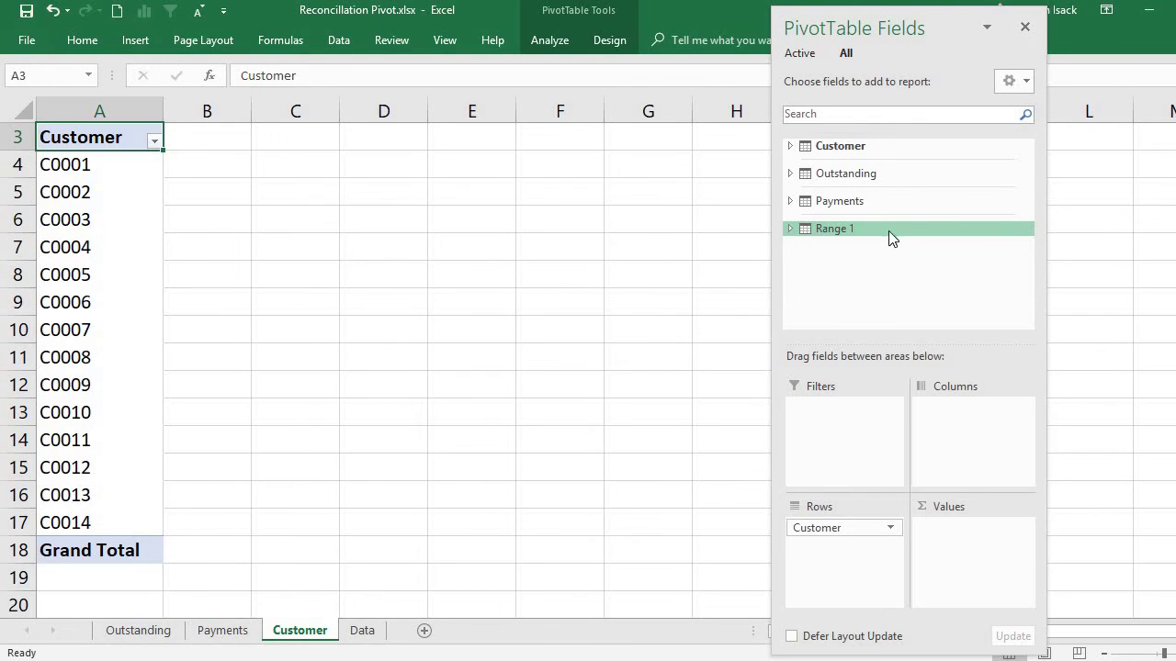
right_click(838, 232)
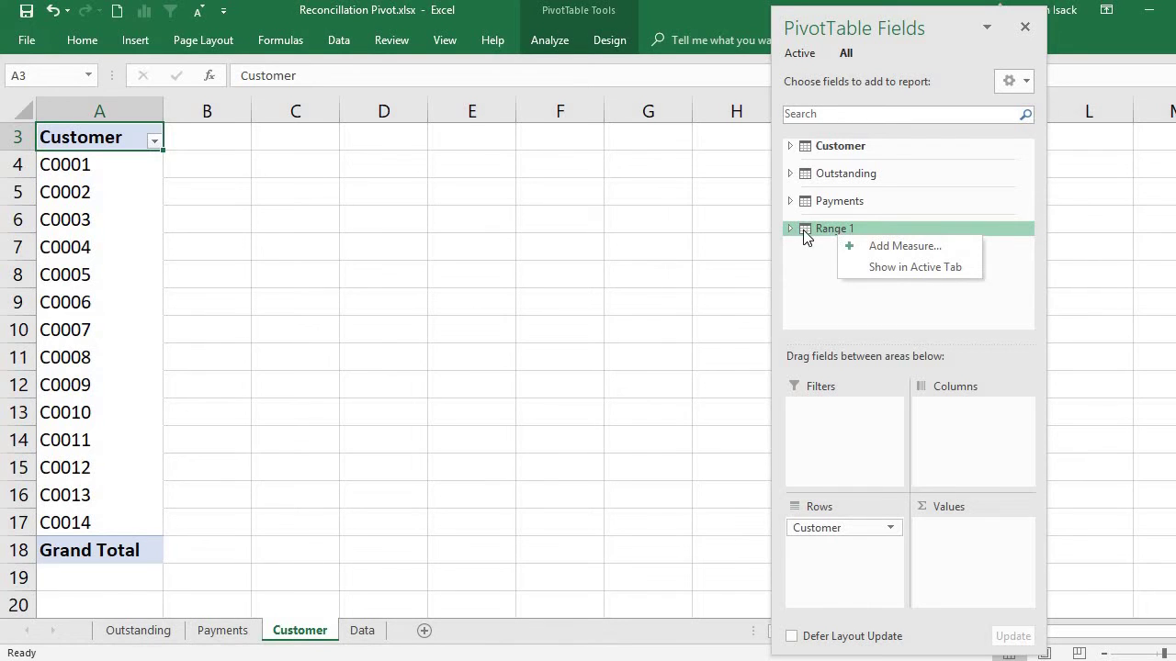
left_click(799, 281)
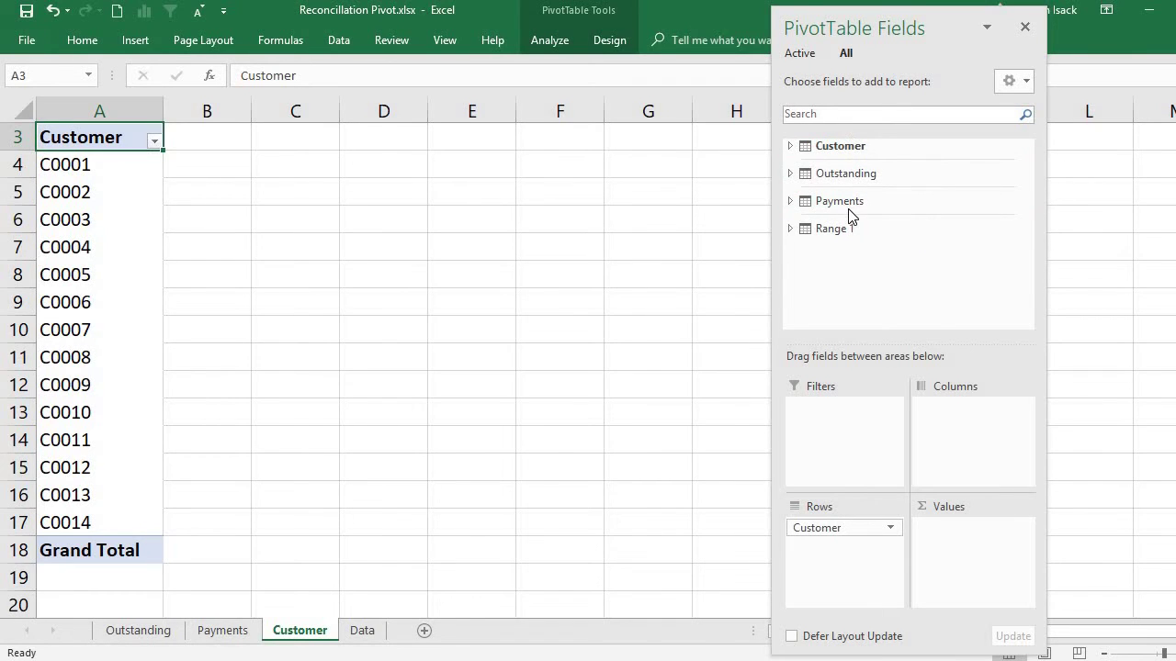
- Add the Outstanding field from the Outstanding table to the values of the Customer PivotTable
left_click(846, 148)
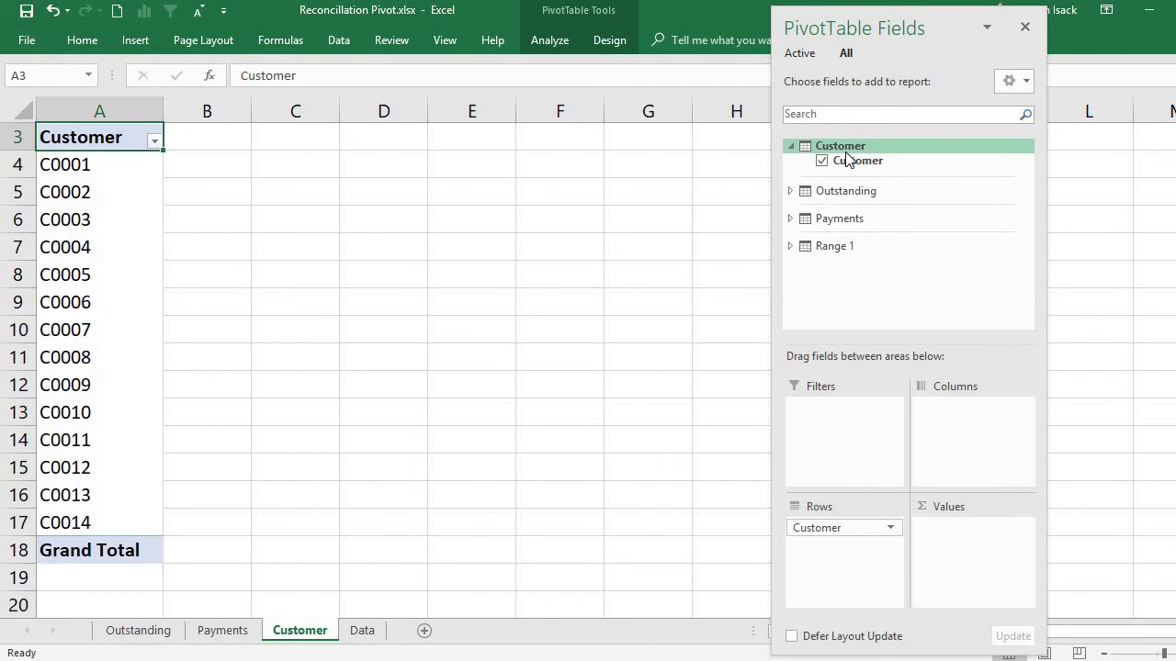
left_click(850, 147)
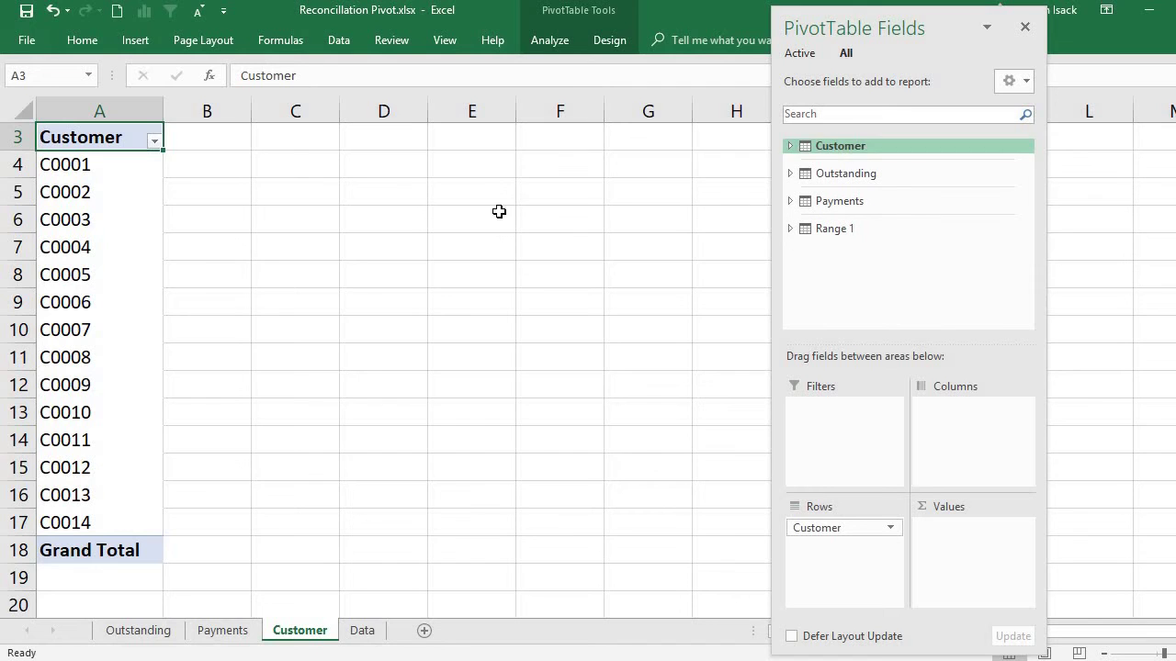
left_click(844, 173)
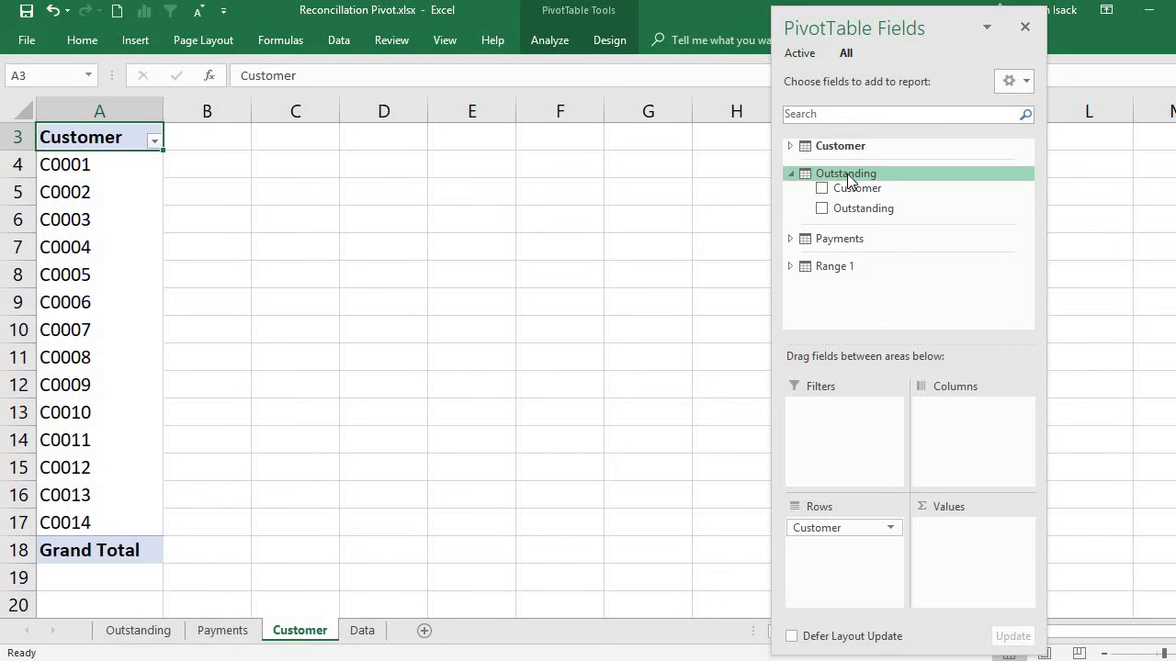
left_click_drag(852, 210, 946, 558)
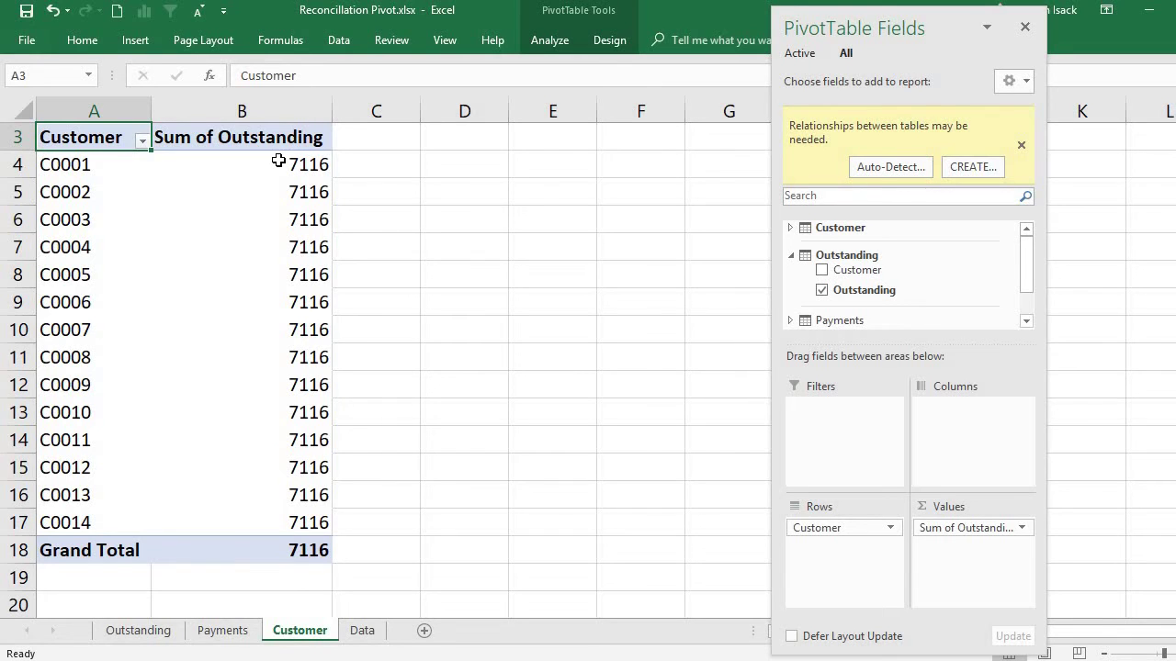
- Create a relationship from the Outstanding table's Customer column to the Customer table's Customer column
mouse_move(284, 163)
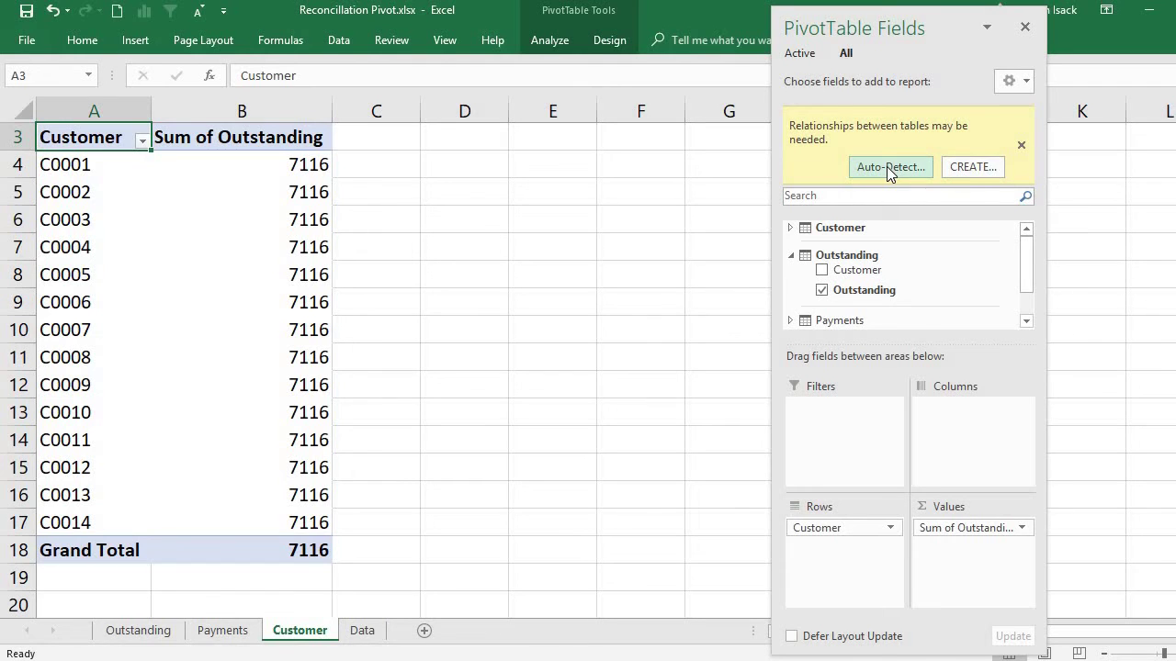
left_click(986, 168)
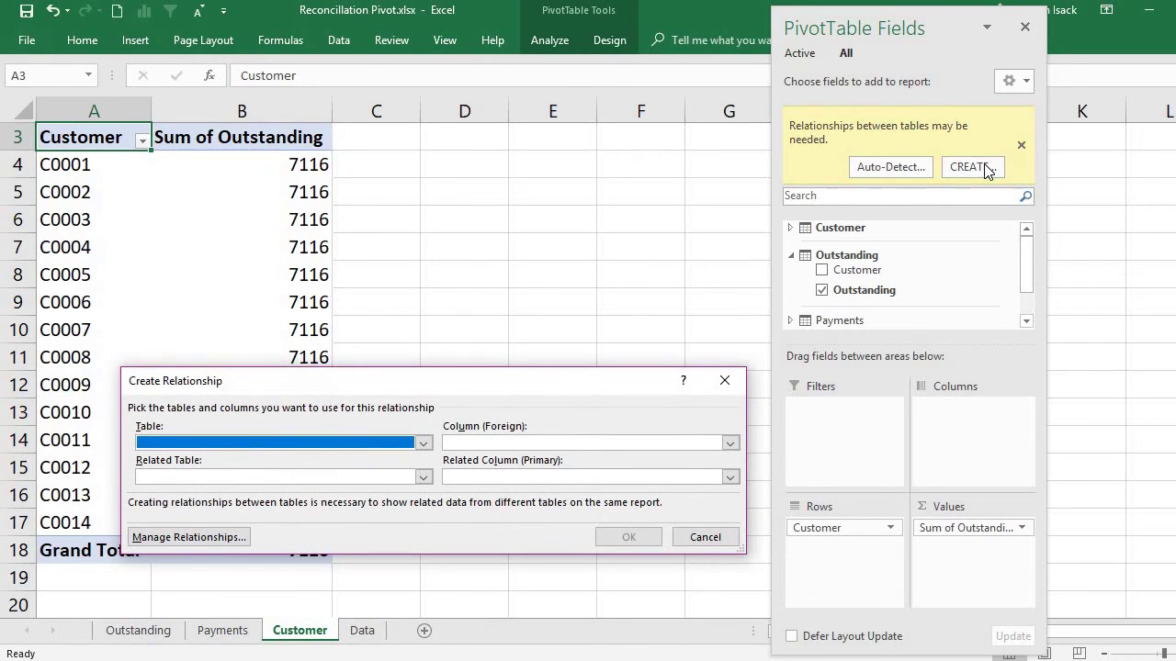
left_click_drag(481, 384, 504, 280)
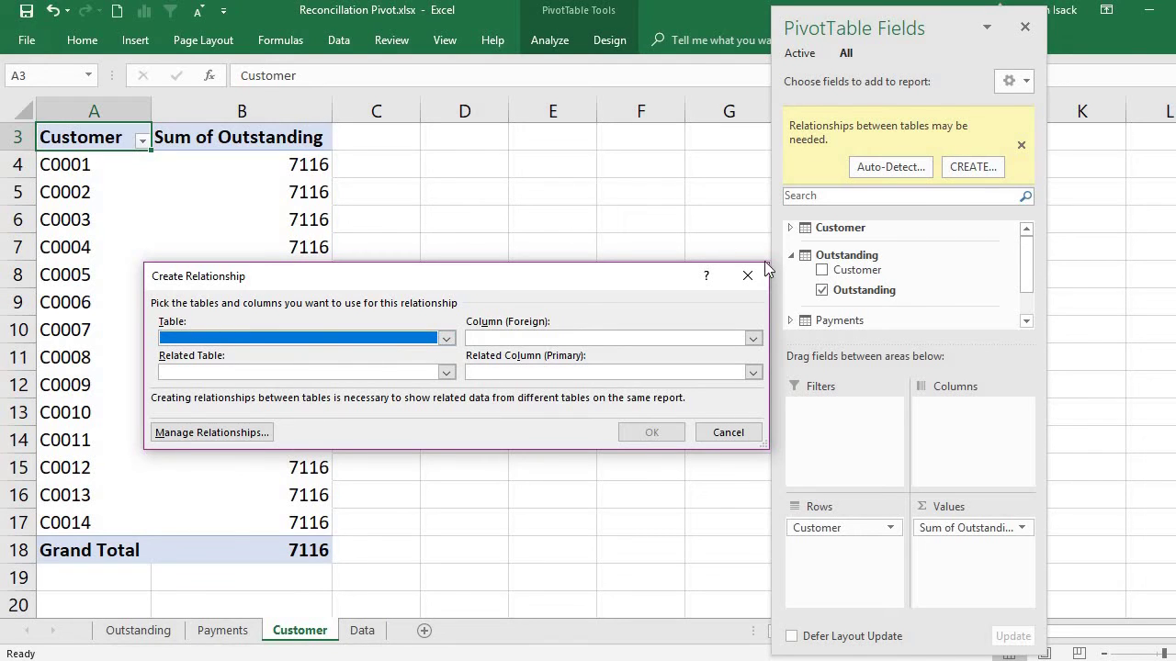
left_click(377, 339)
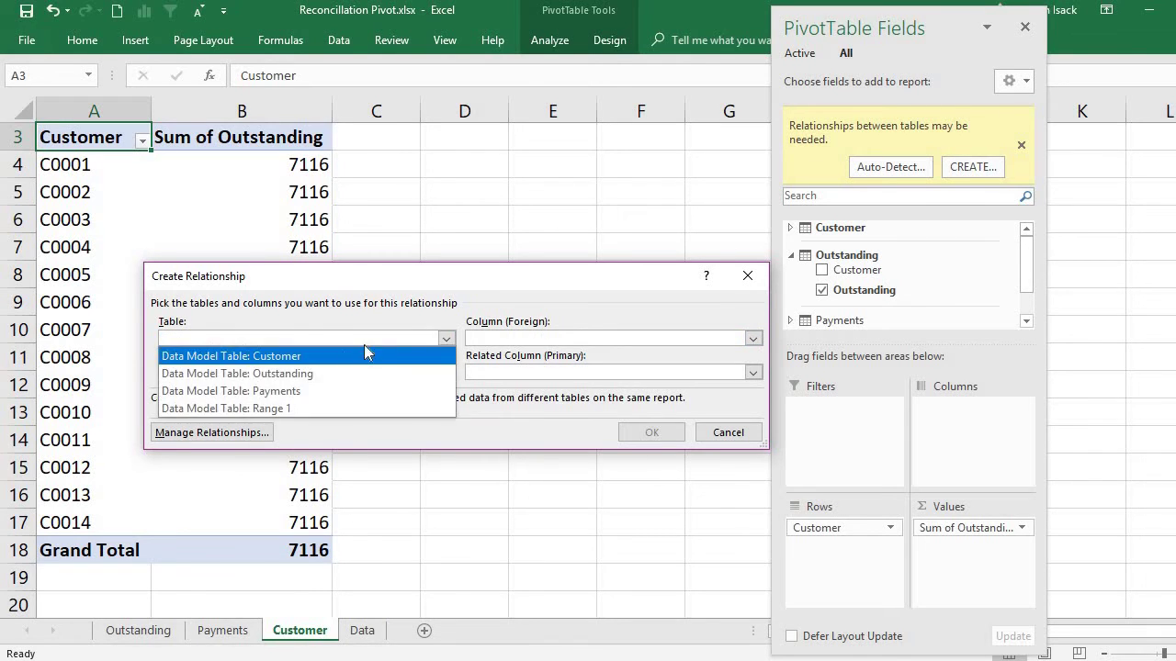
left_click(323, 374)
left_click(538, 342)
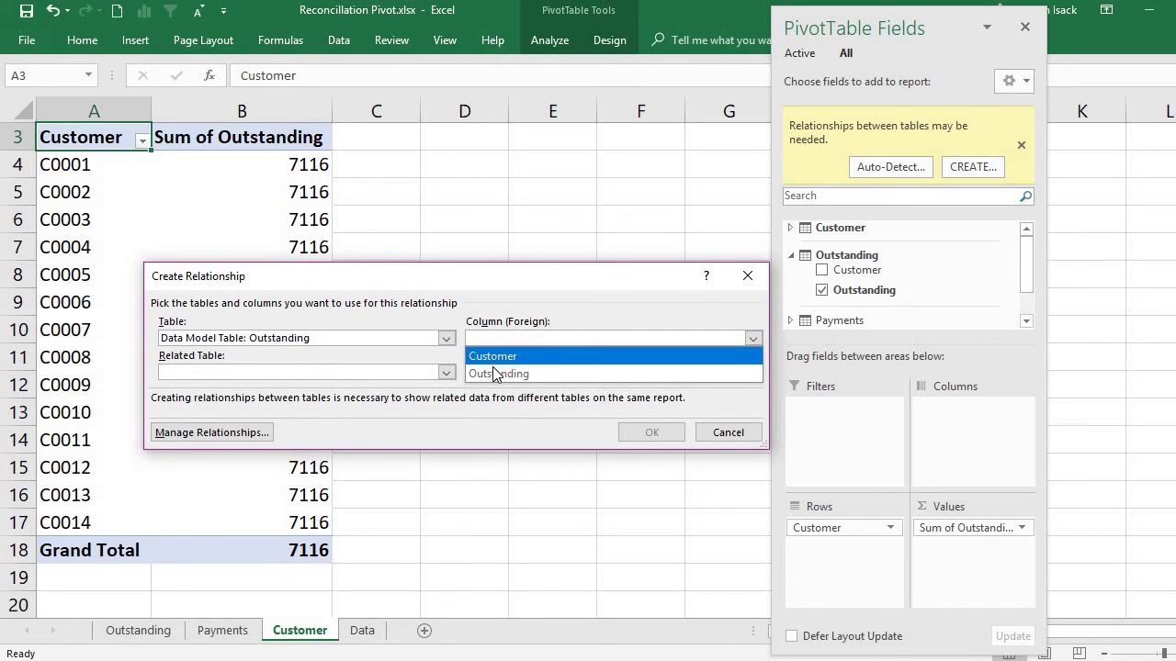
left_click(503, 358)
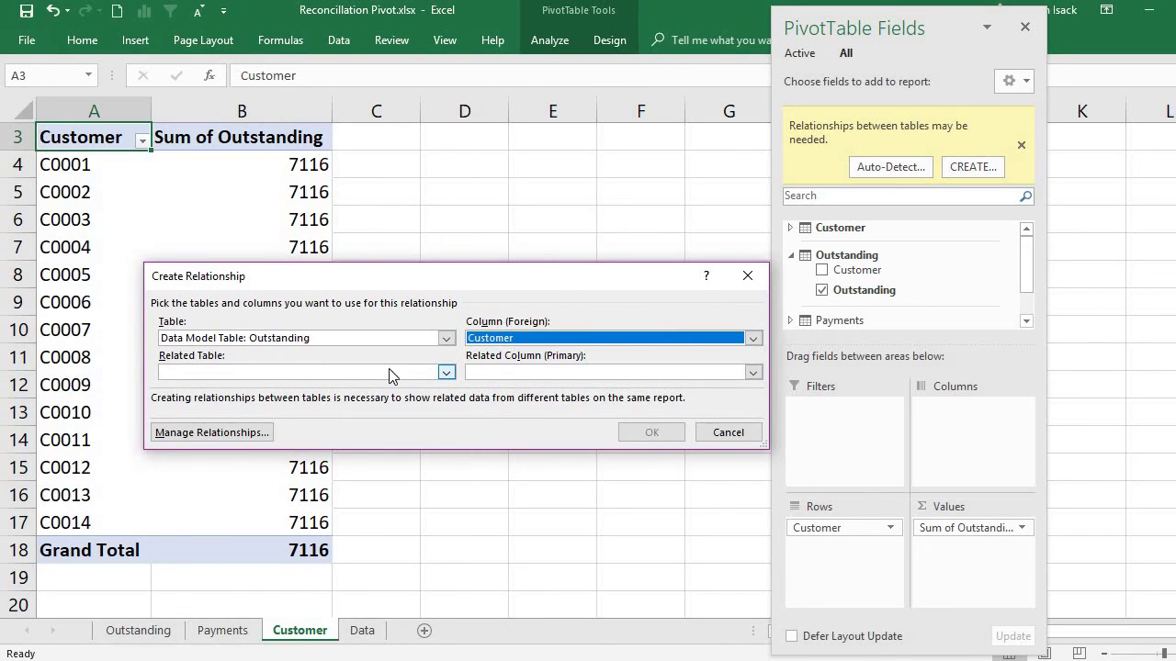
left_click(389, 373)
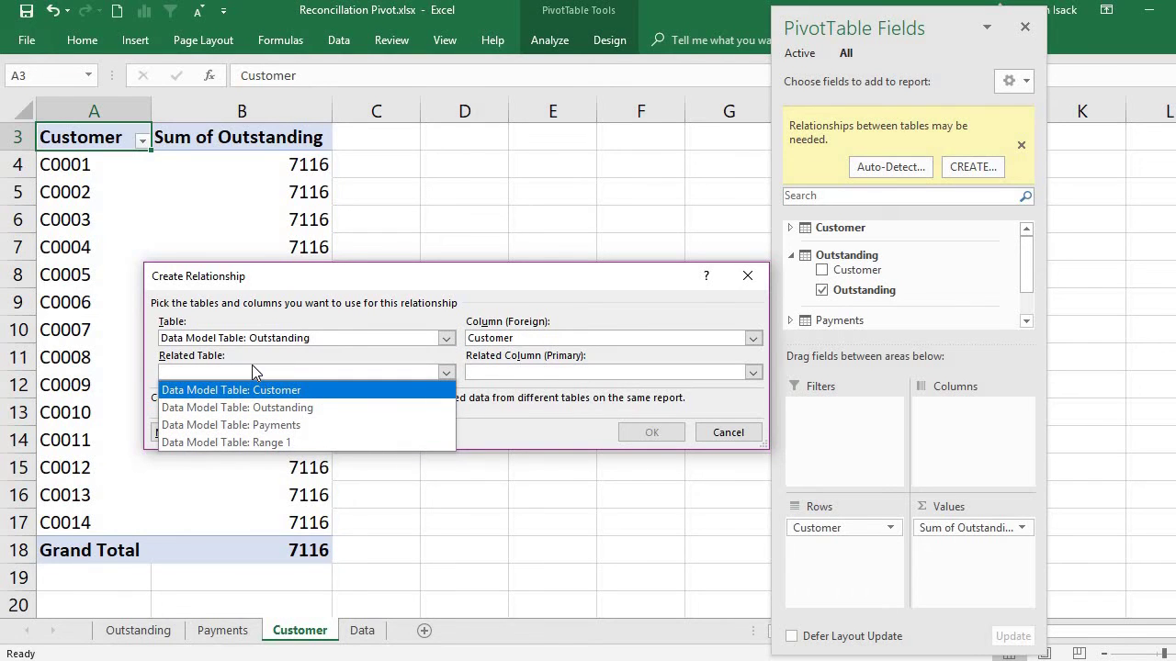
left_click(270, 391)
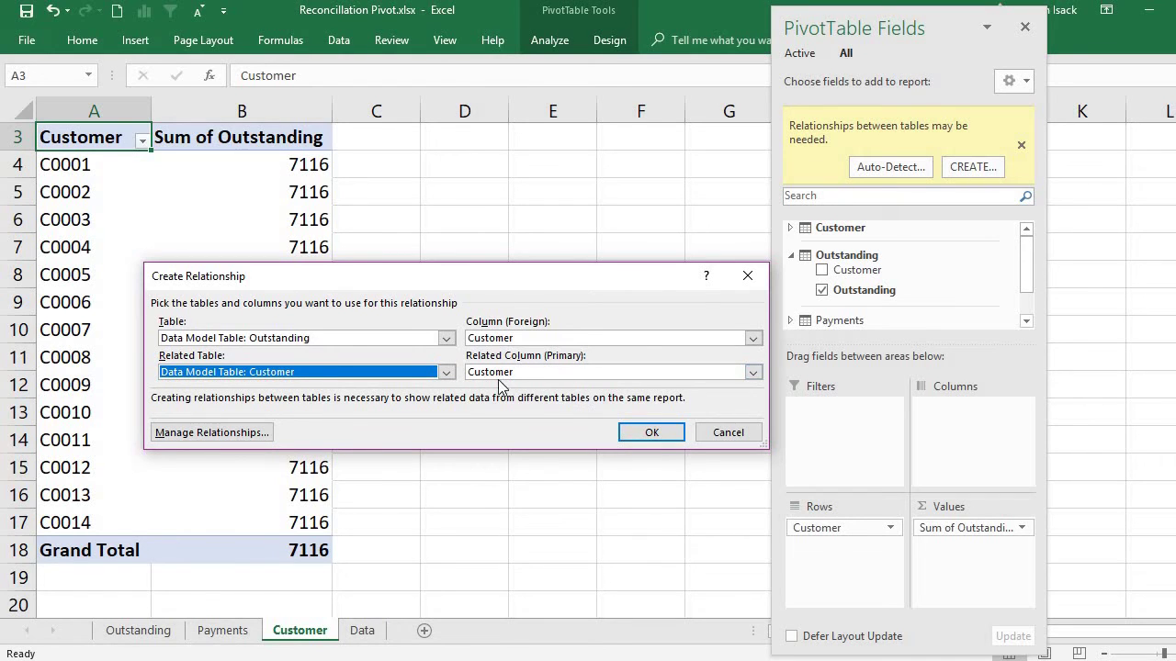
left_click(647, 434)
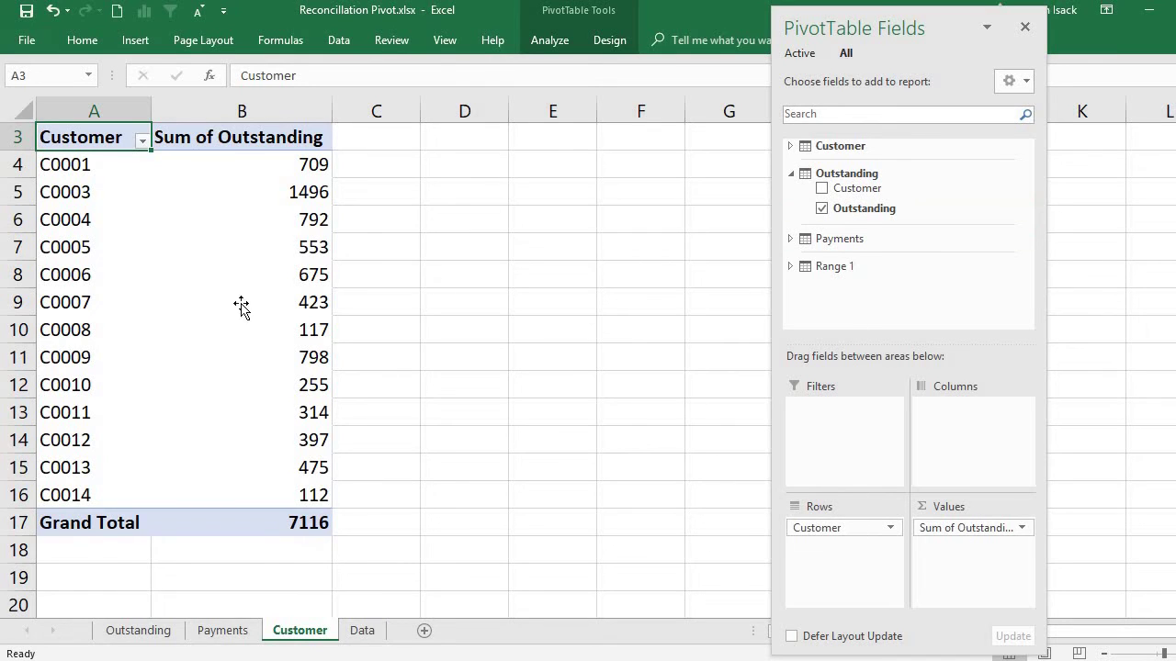
- Review the summed outstanding amounts for the individual customers in the Customer PivotTable
left_click(224, 169)
left_click(284, 195)
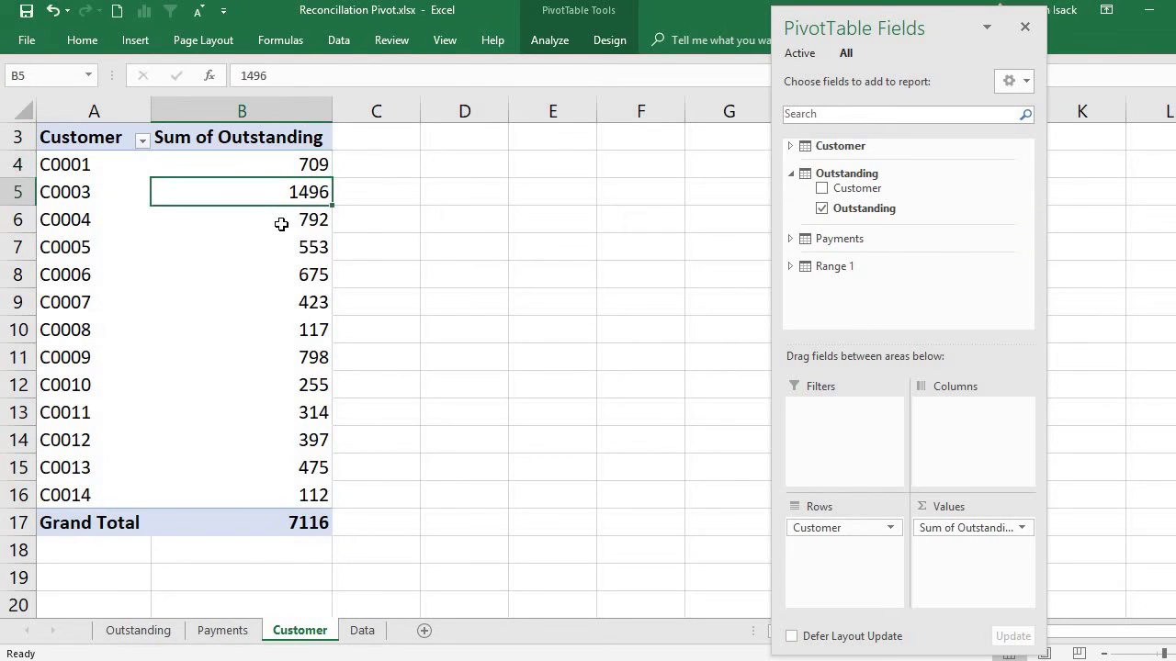
left_click(292, 221)
left_click(281, 268)
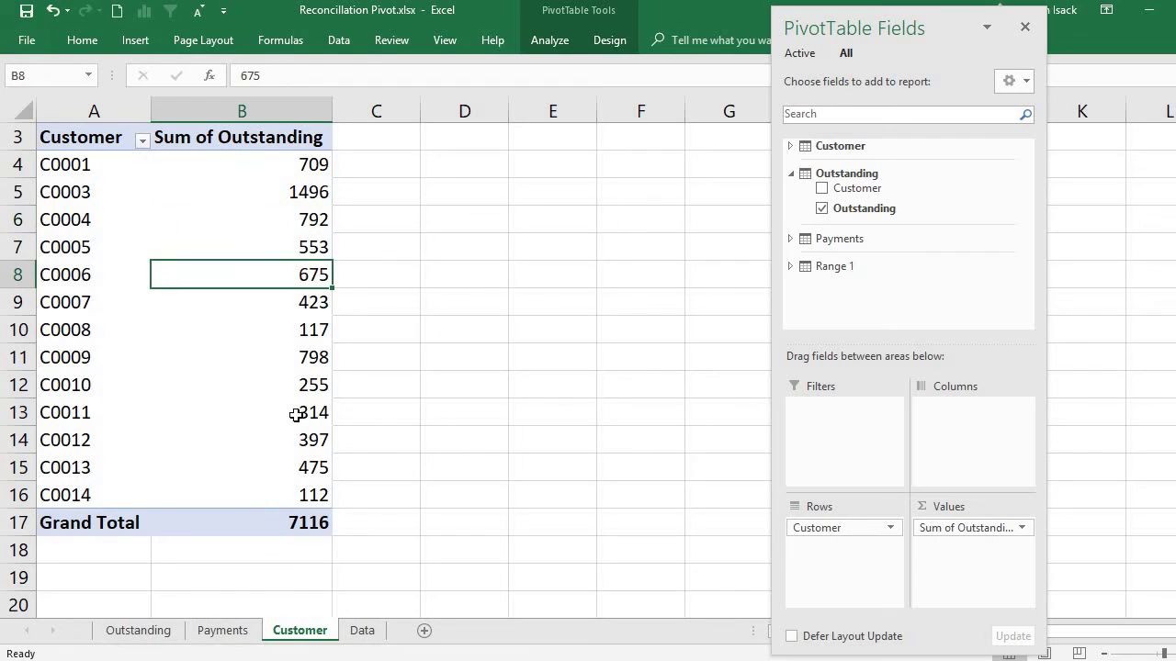
left_click(294, 419)
left_click(310, 490)
left_click(296, 465)
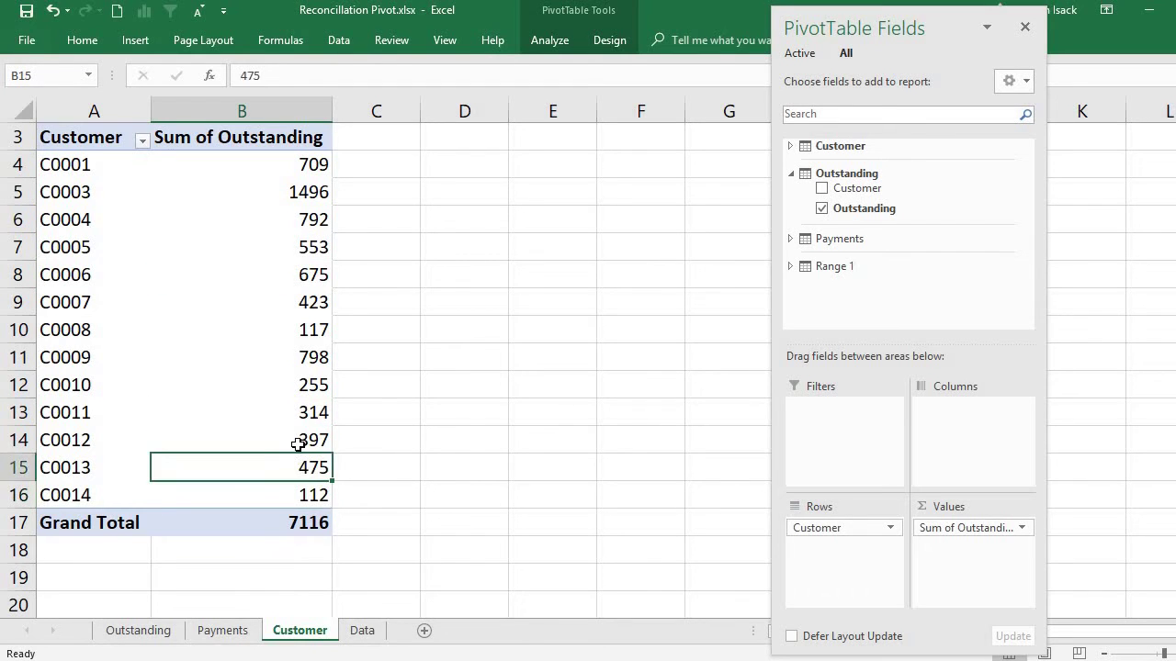
left_click(296, 447)
- Compare customer C0003's outstanding total in the PivotTable with the sum of its two entries on the Data sheet
left_click(99, 186)
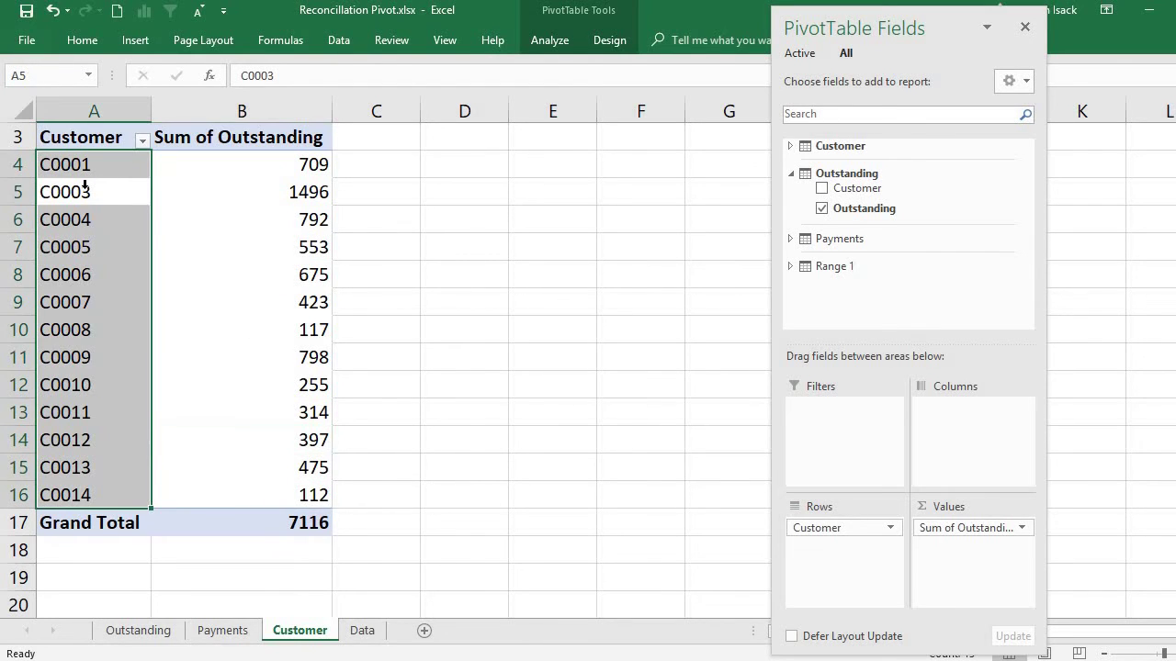
left_click(362, 630)
left_click(99, 200)
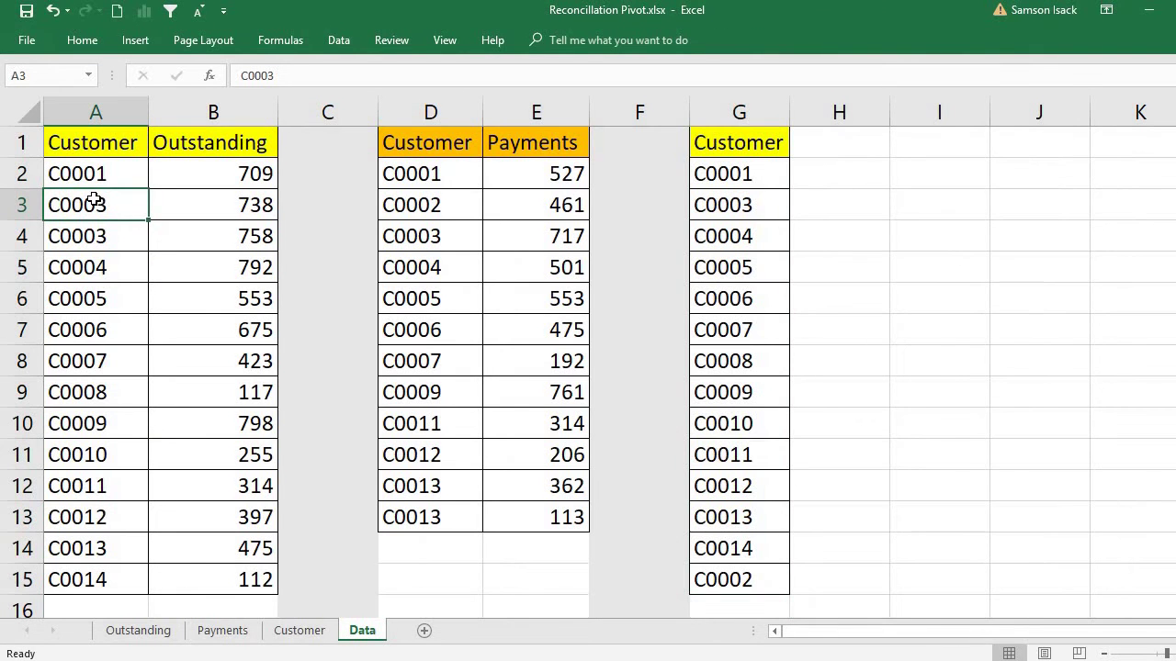
left_click(226, 195, "shift")
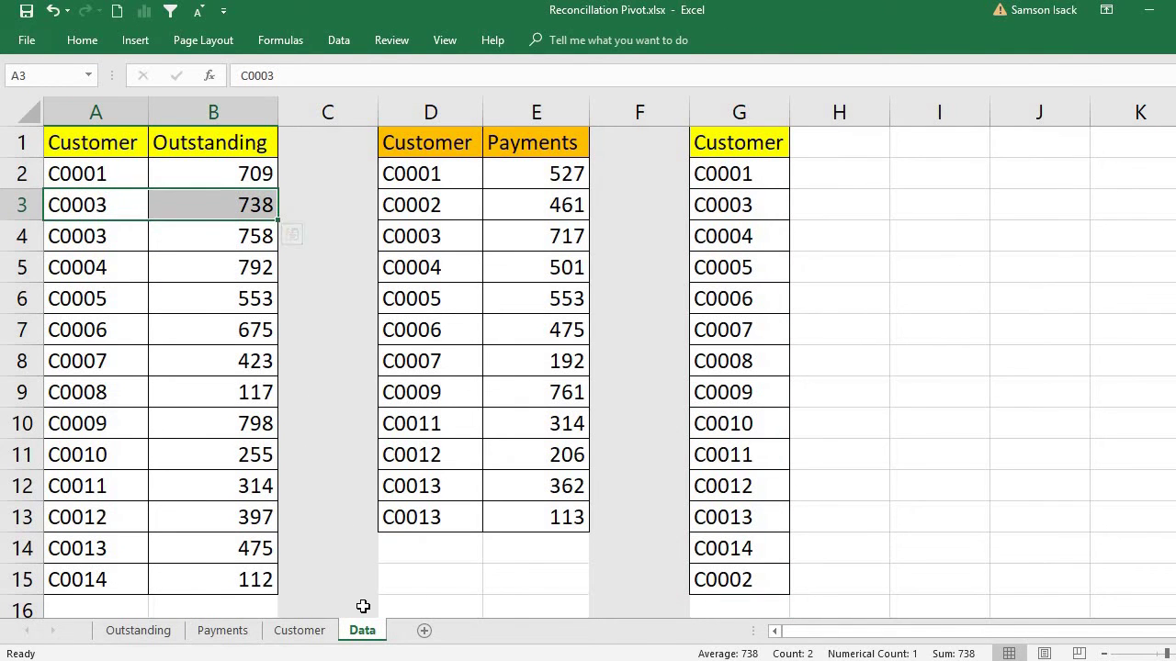
left_click(300, 630)
left_click(115, 191)
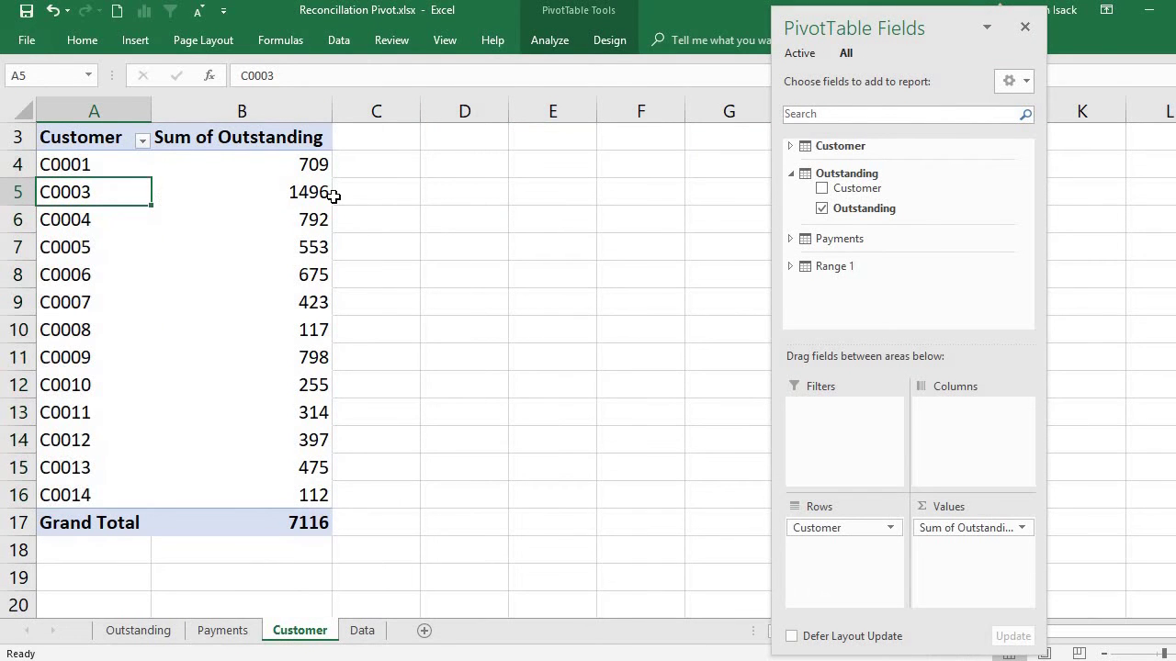
left_click(298, 194)
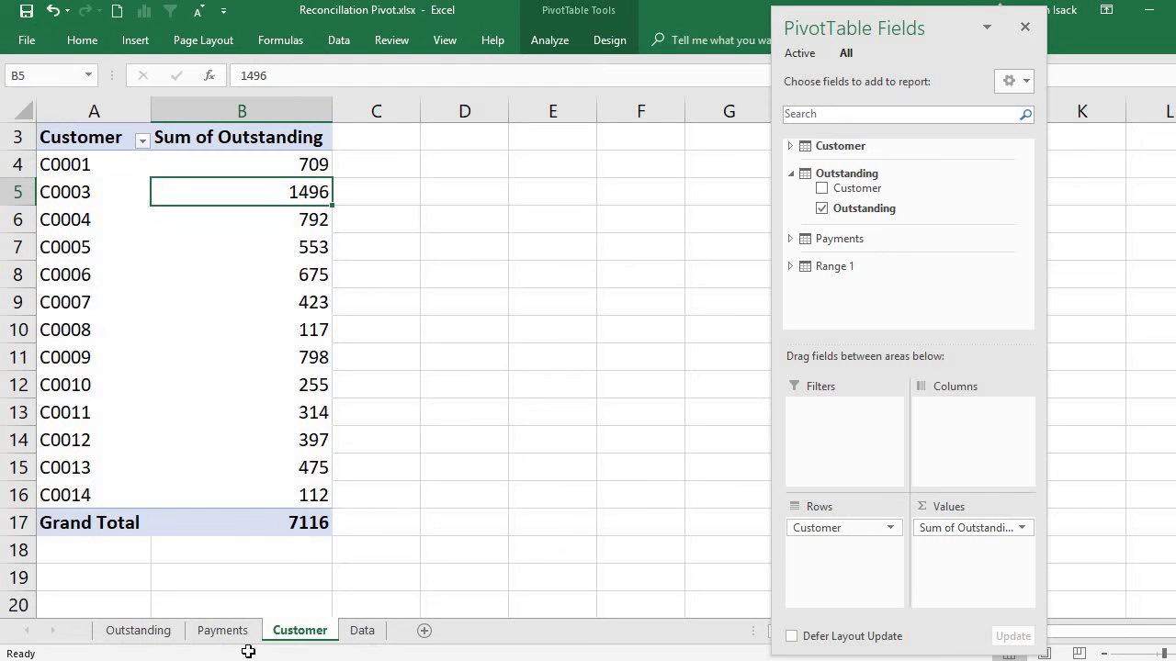
left_click(360, 630)
left_click_drag(202, 204, 203, 230)
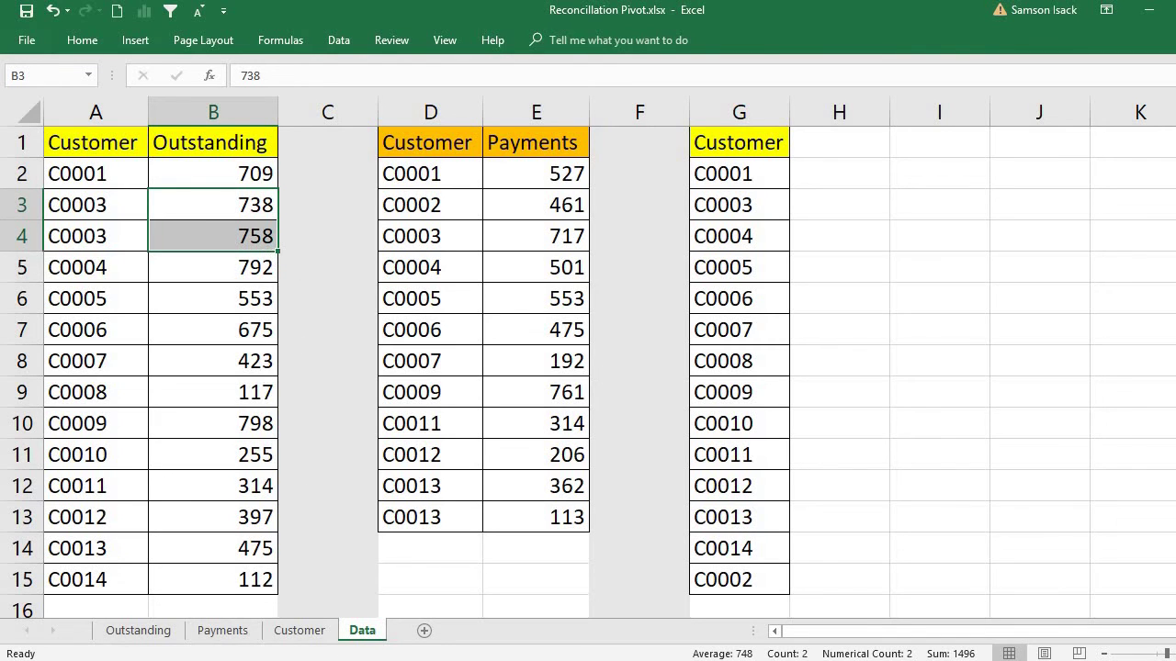
- Add the Payments field from the Payments table to the values of the PivotTable on the Customer sheet
left_click(301, 630)
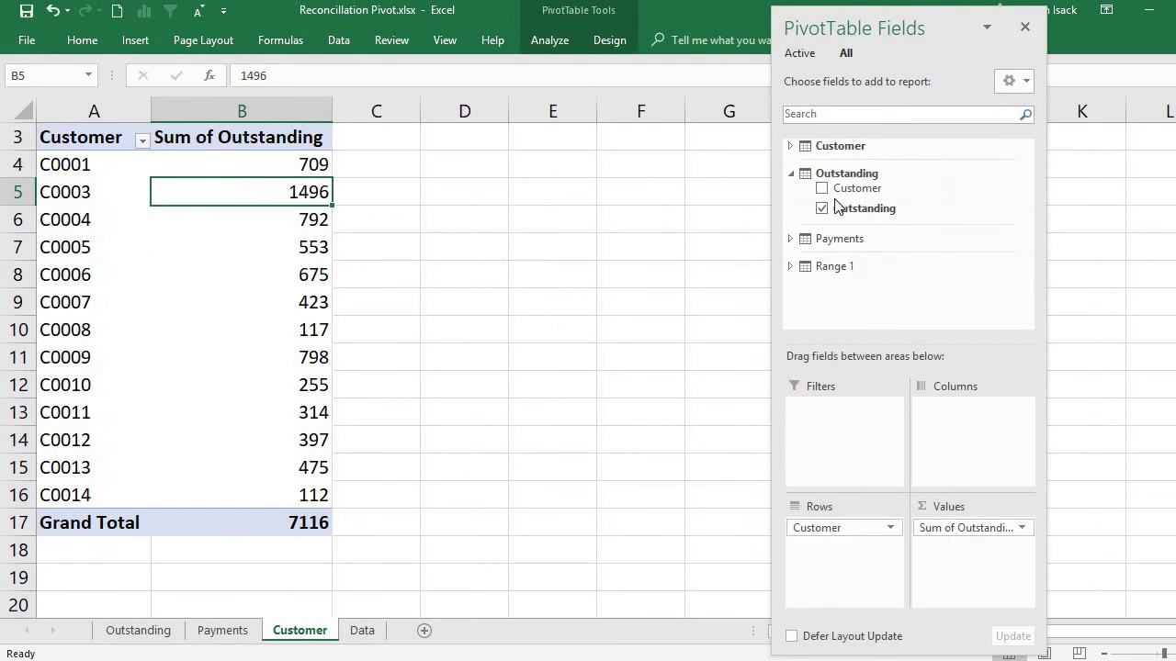
left_click(792, 239)
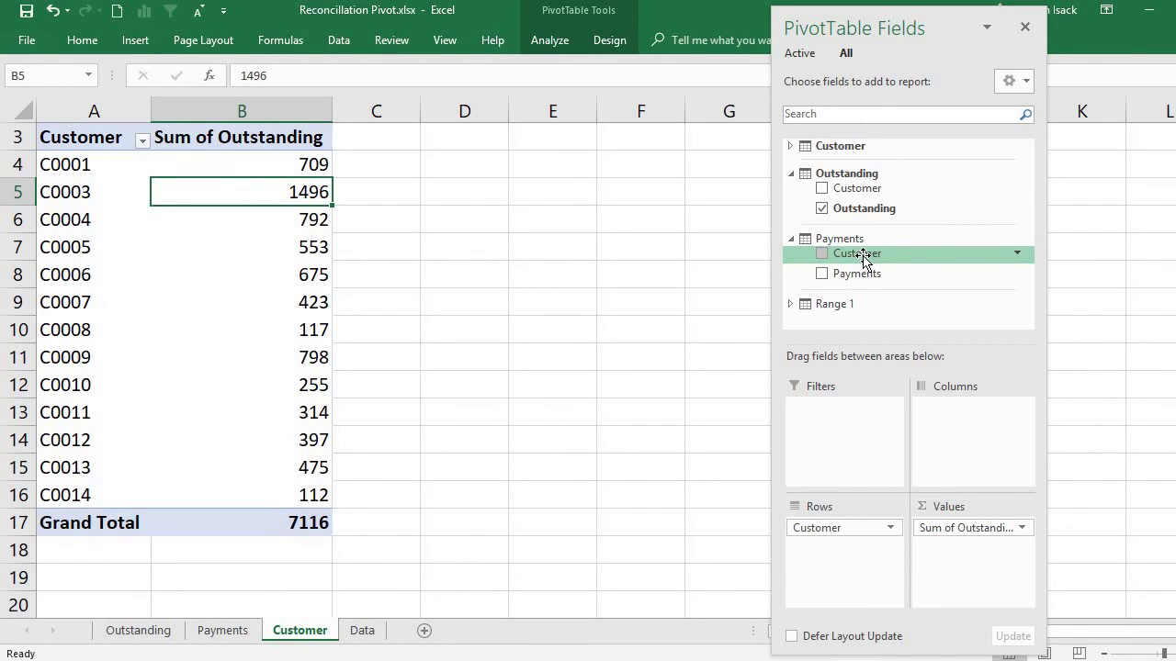
left_click_drag(858, 274, 994, 562)
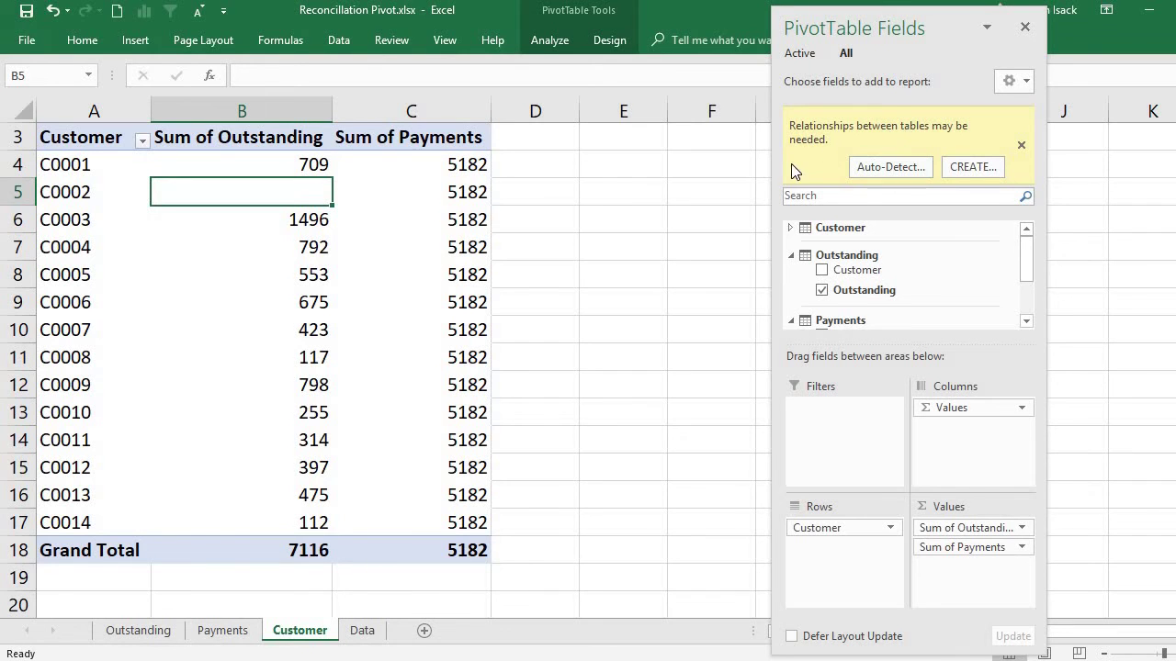
- Create a relationship from the Payments table's Customer column to the Customer table's Customer column
left_click(973, 167)
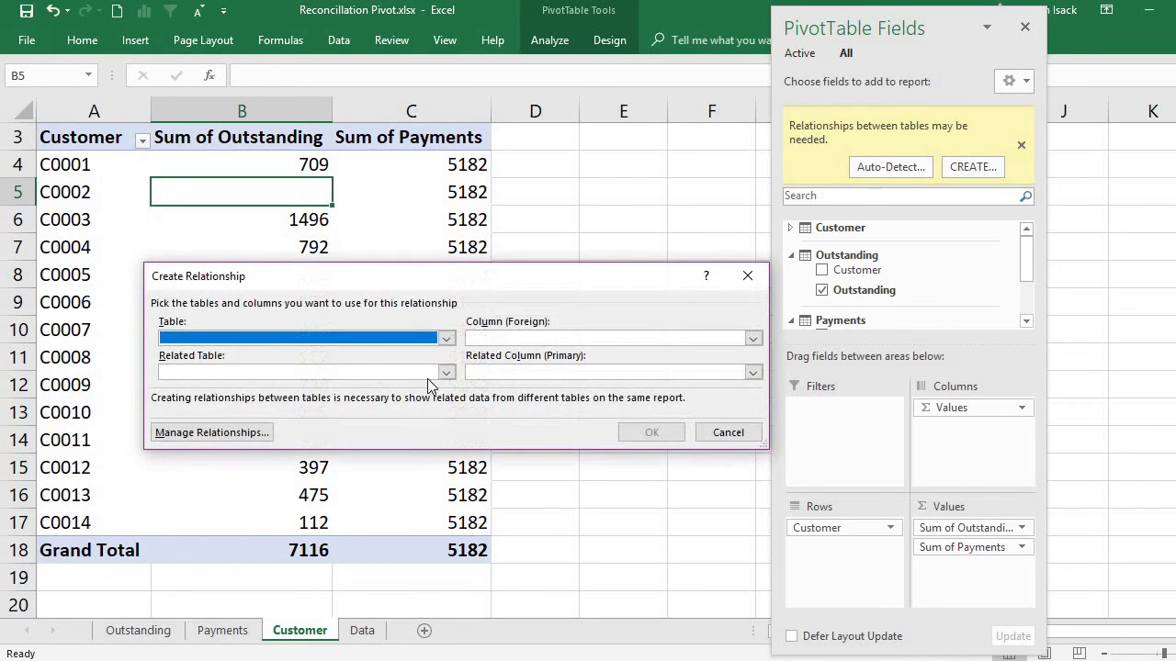
left_click(396, 339)
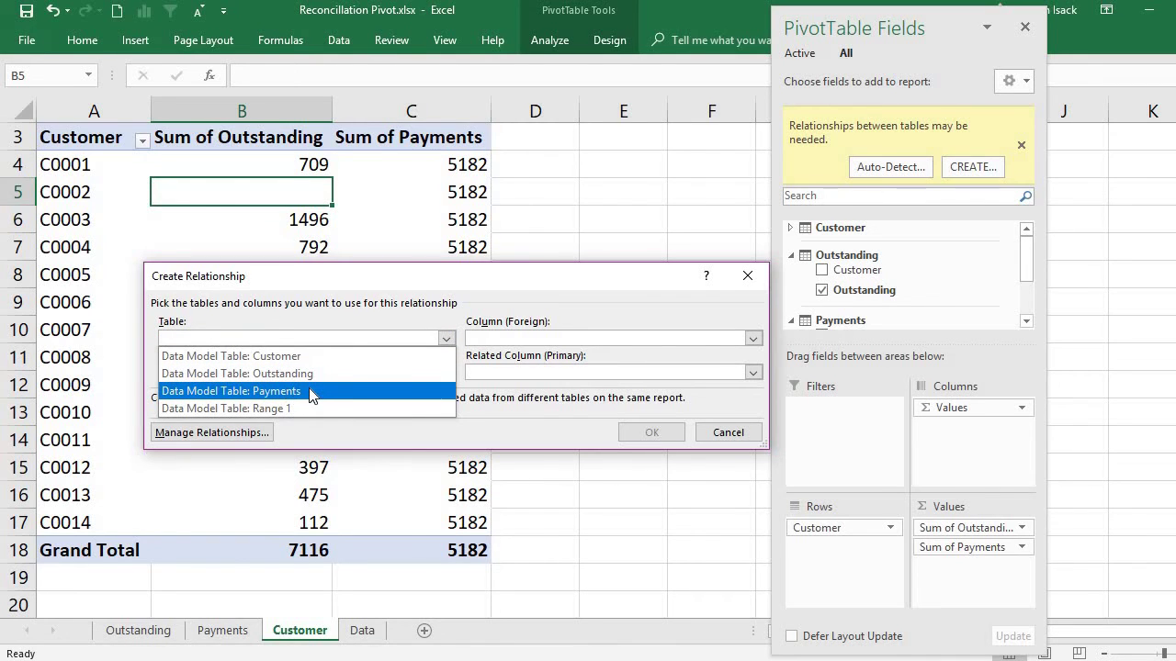
left_click(315, 392)
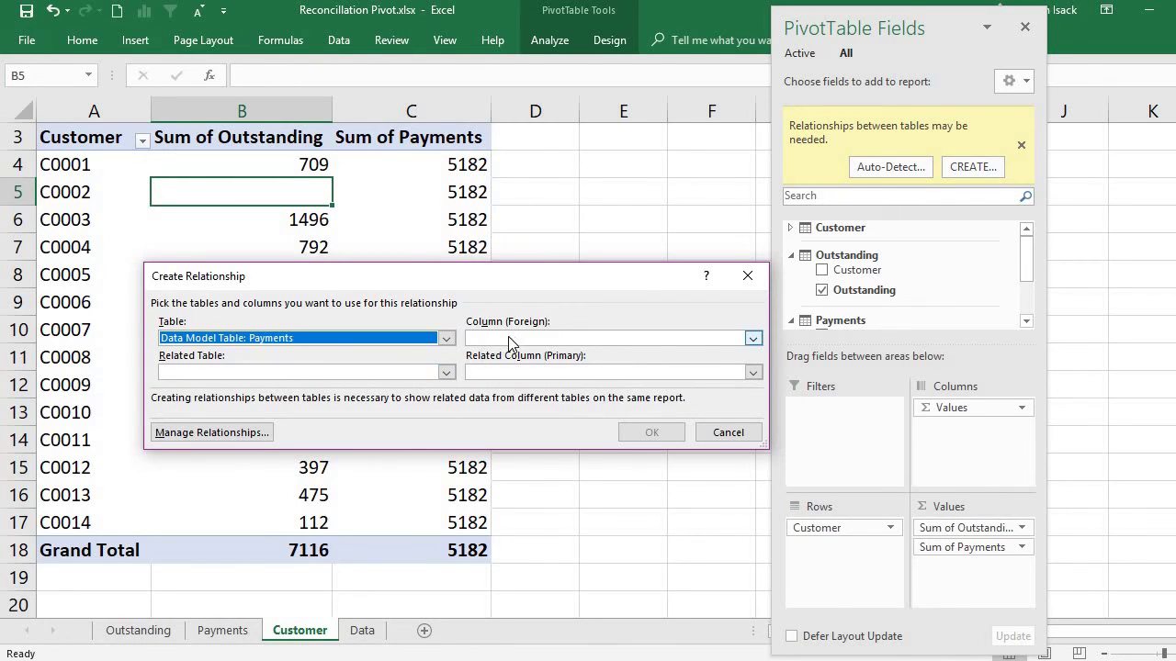
left_click(517, 338)
left_click(507, 359)
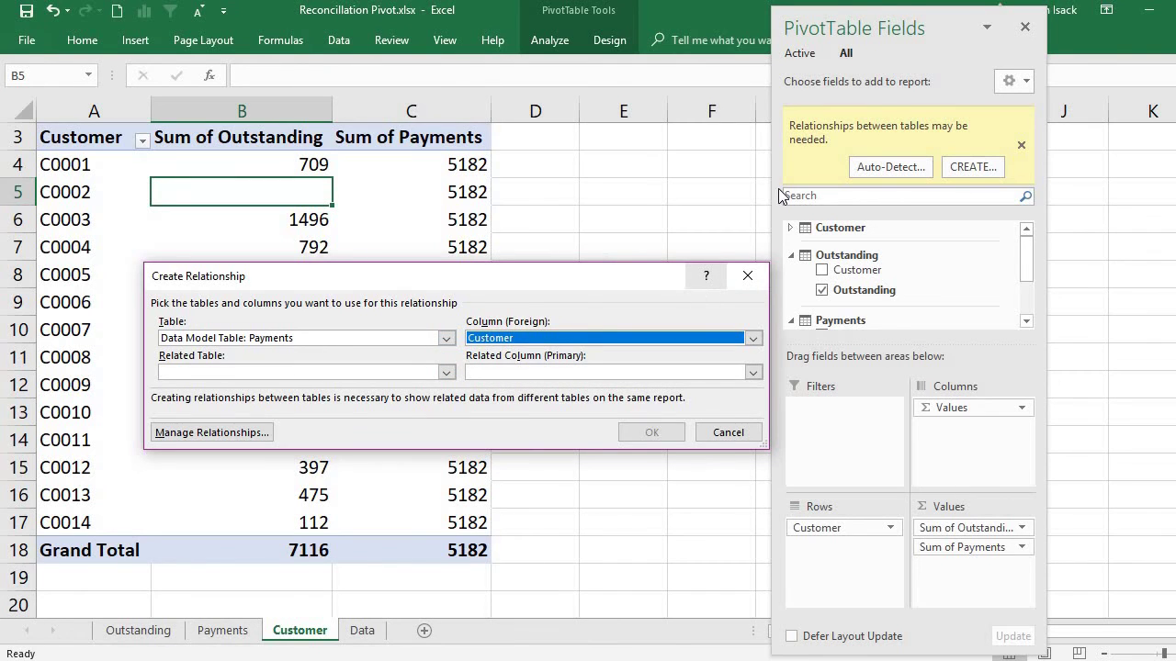
left_click(447, 373)
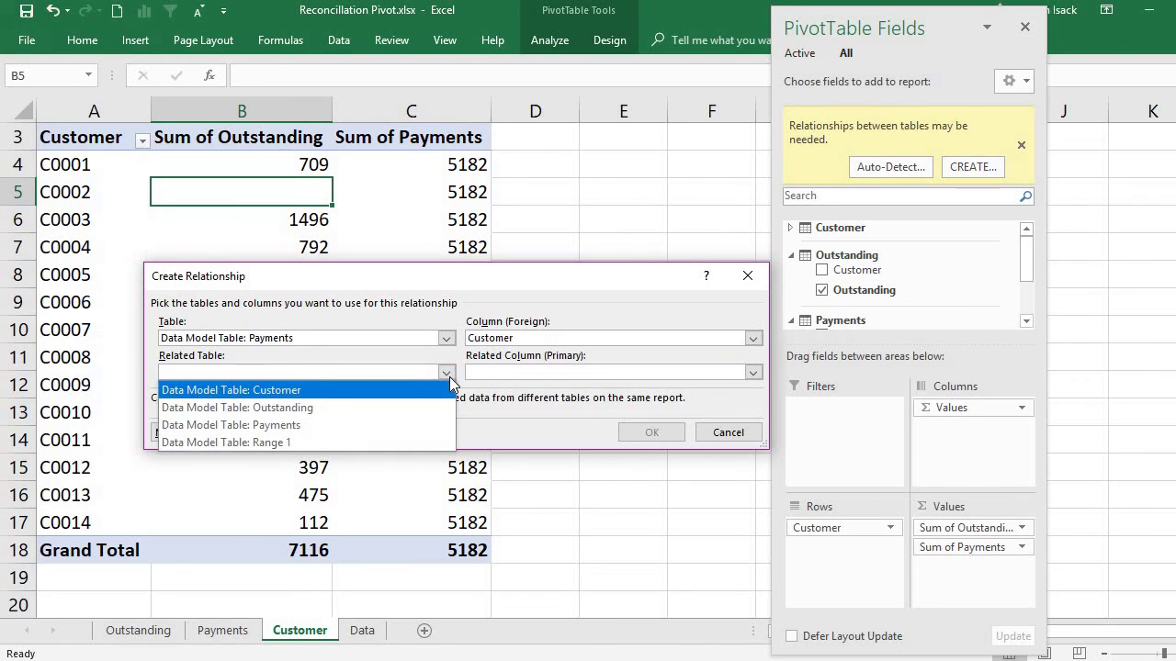
left_click(293, 390)
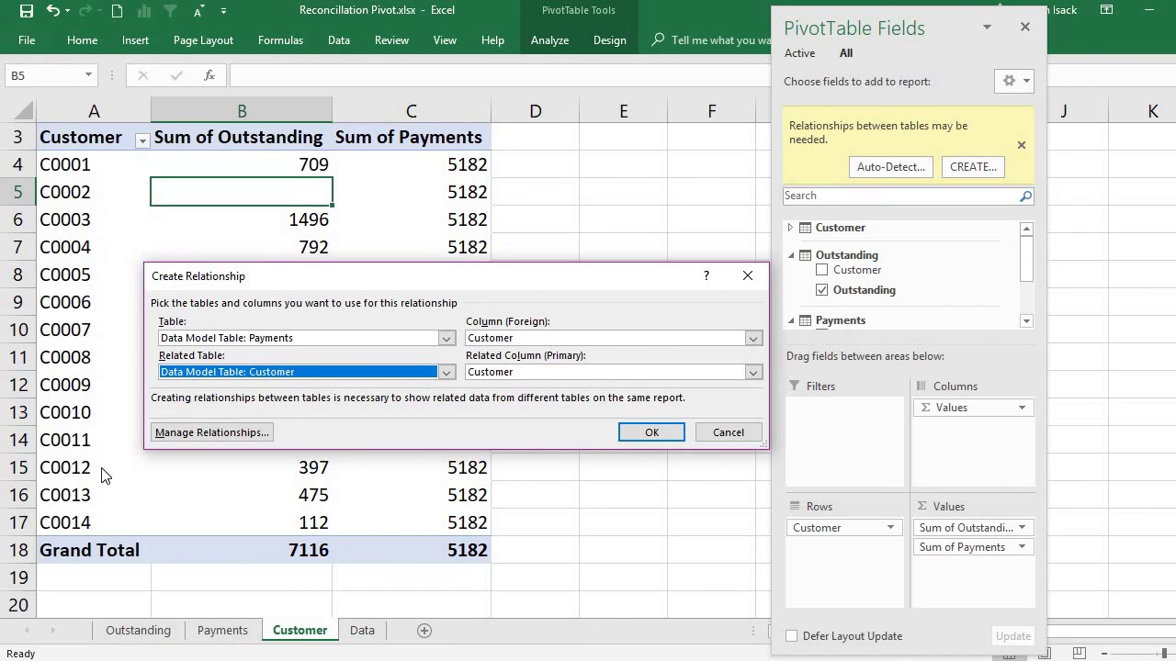
left_click(669, 437)
left_click(668, 437)
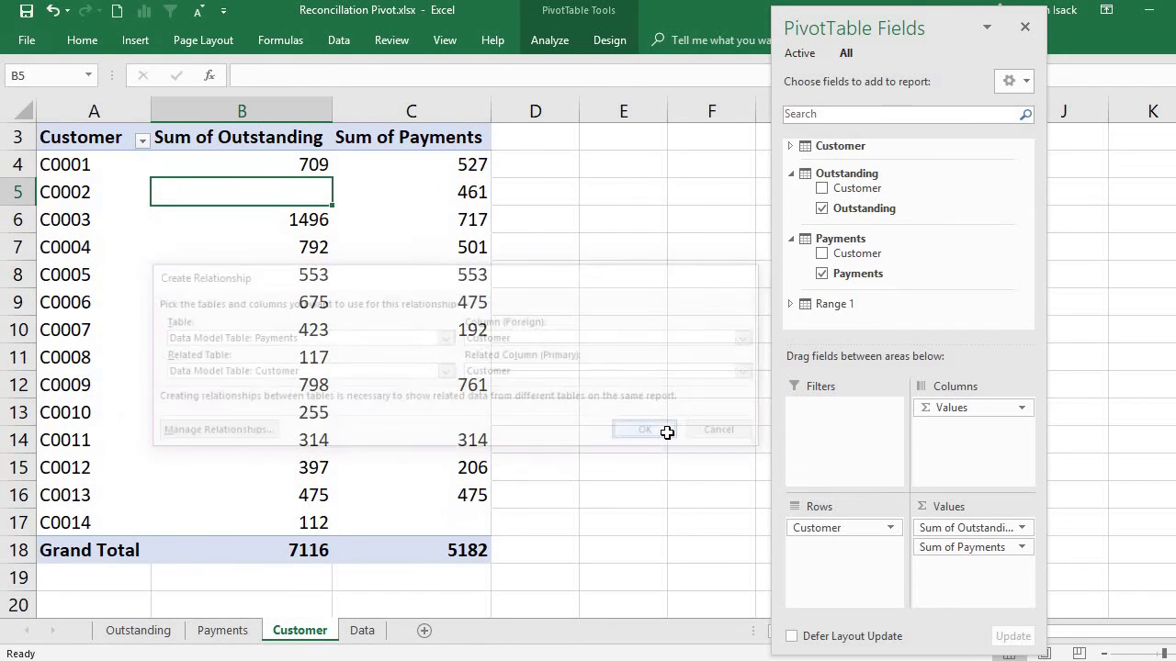
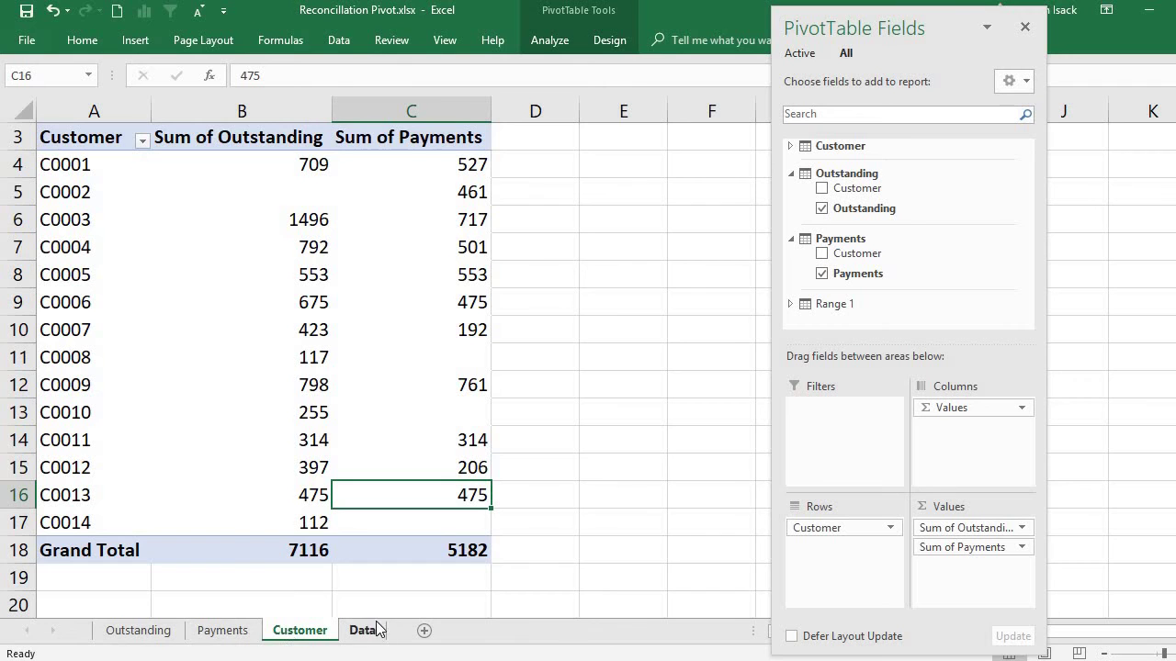
- Compare customer C0013's payments total in the PivotTable with the sum of its two payment entries on the Data sheet
left_click(366, 638)
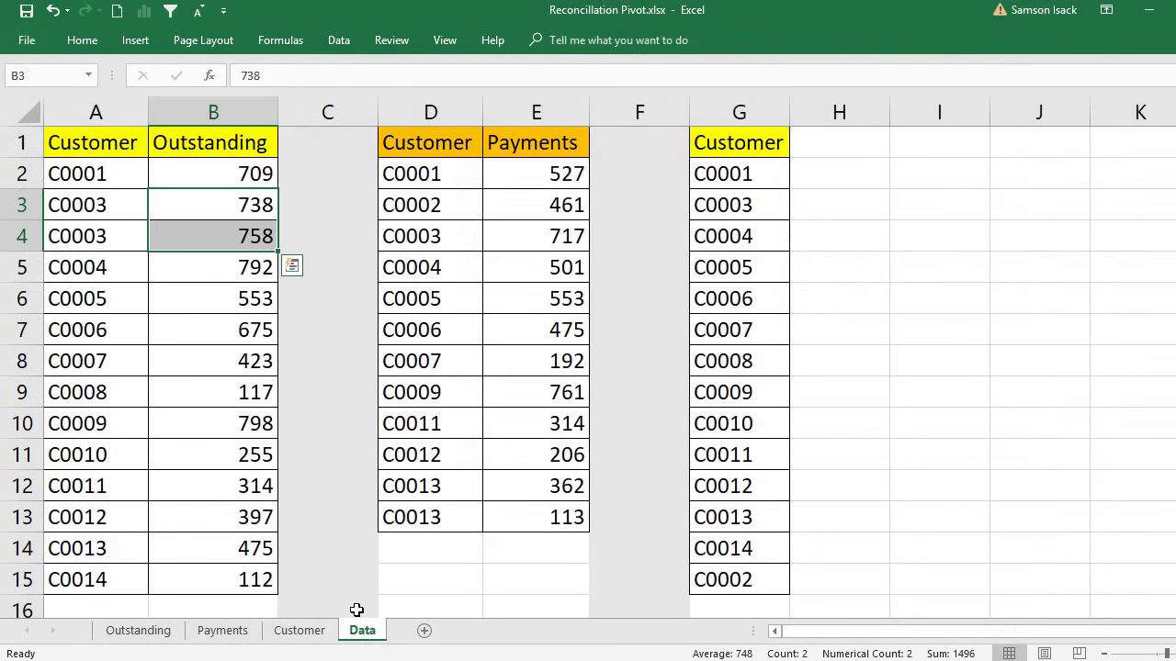
left_click(543, 515)
left_click(537, 493, "shift")
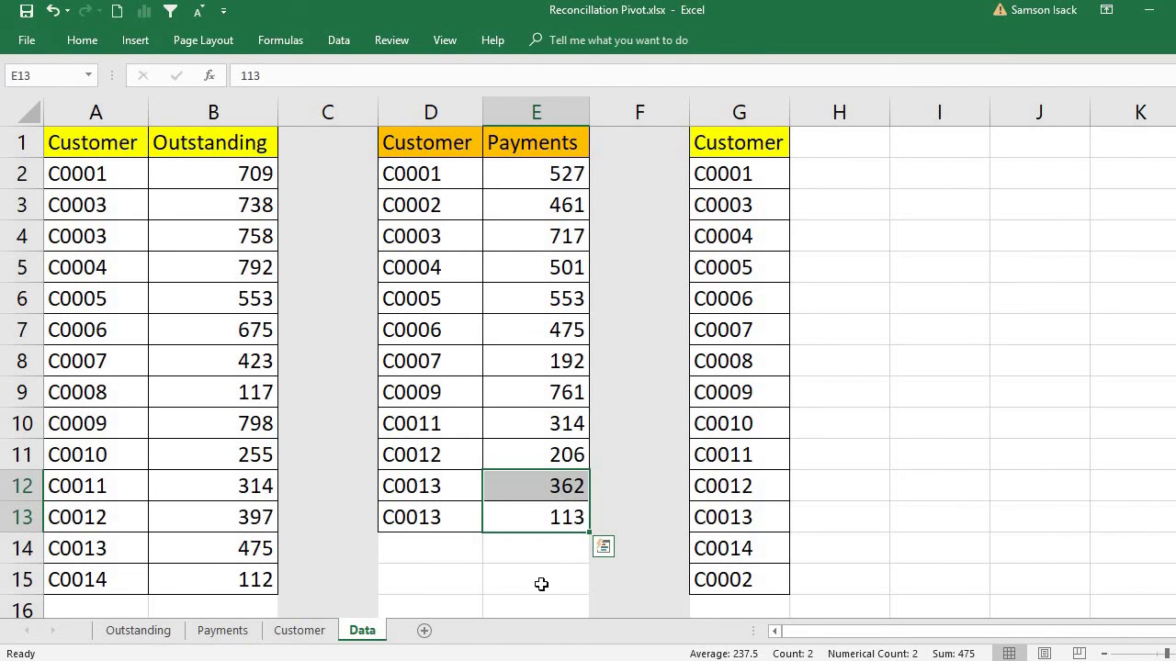
left_click(296, 631)
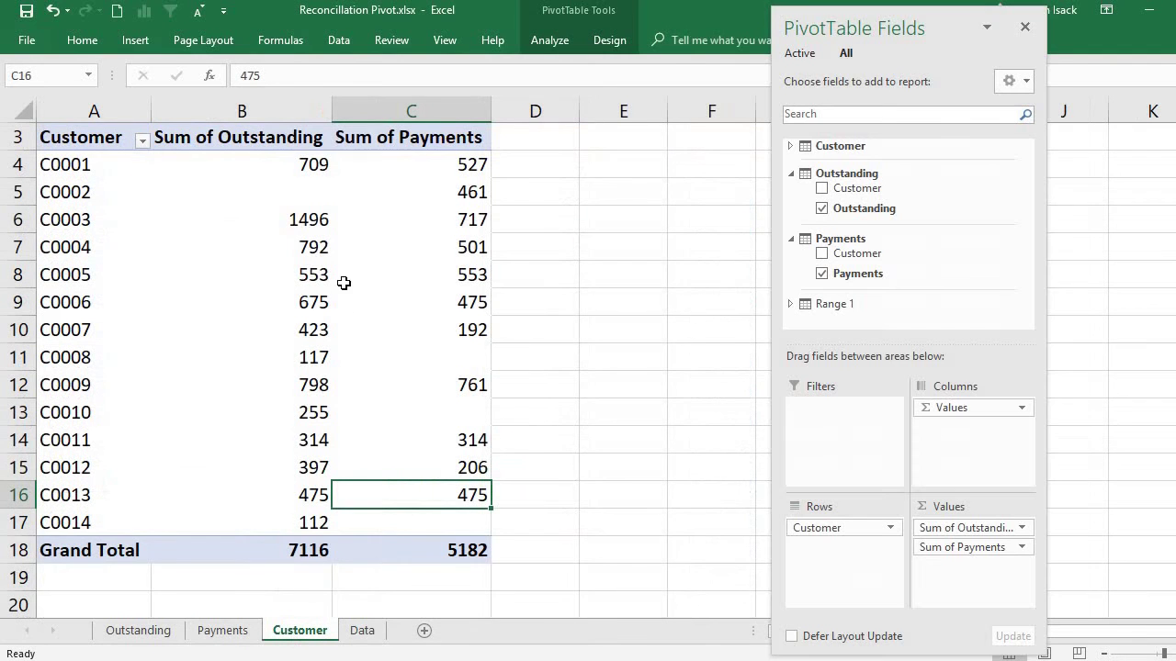
- Examine the blank outstanding and payment cells for customers C0002, C0008 and C0010 in the Customer PivotTable
left_click(300, 189)
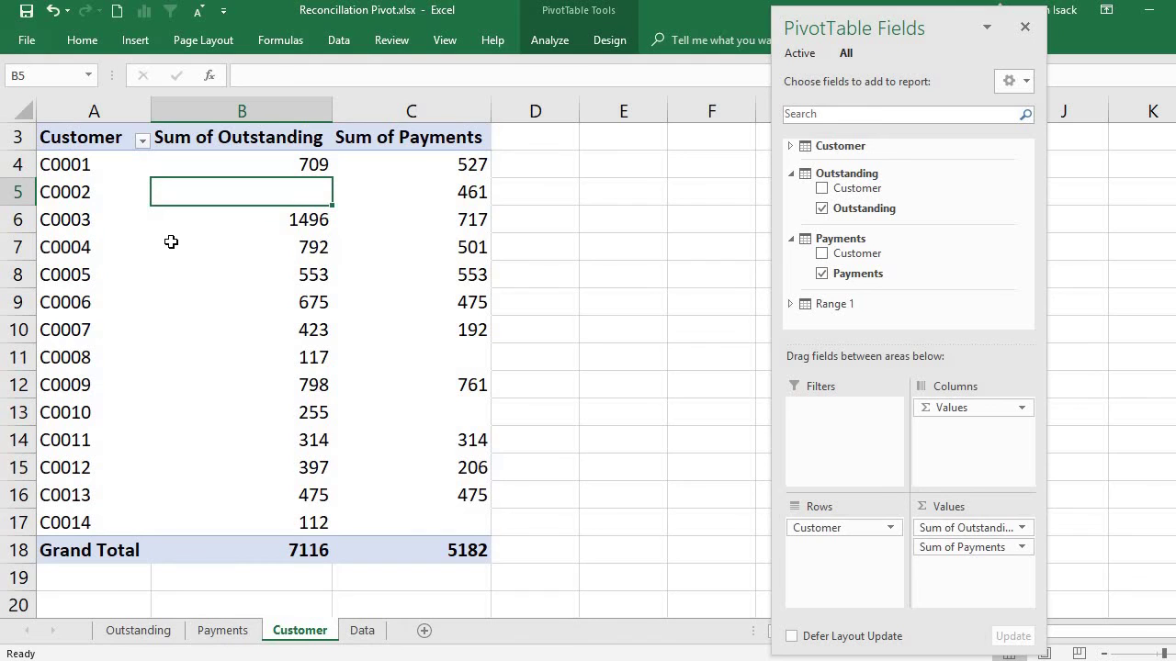
left_click(469, 349)
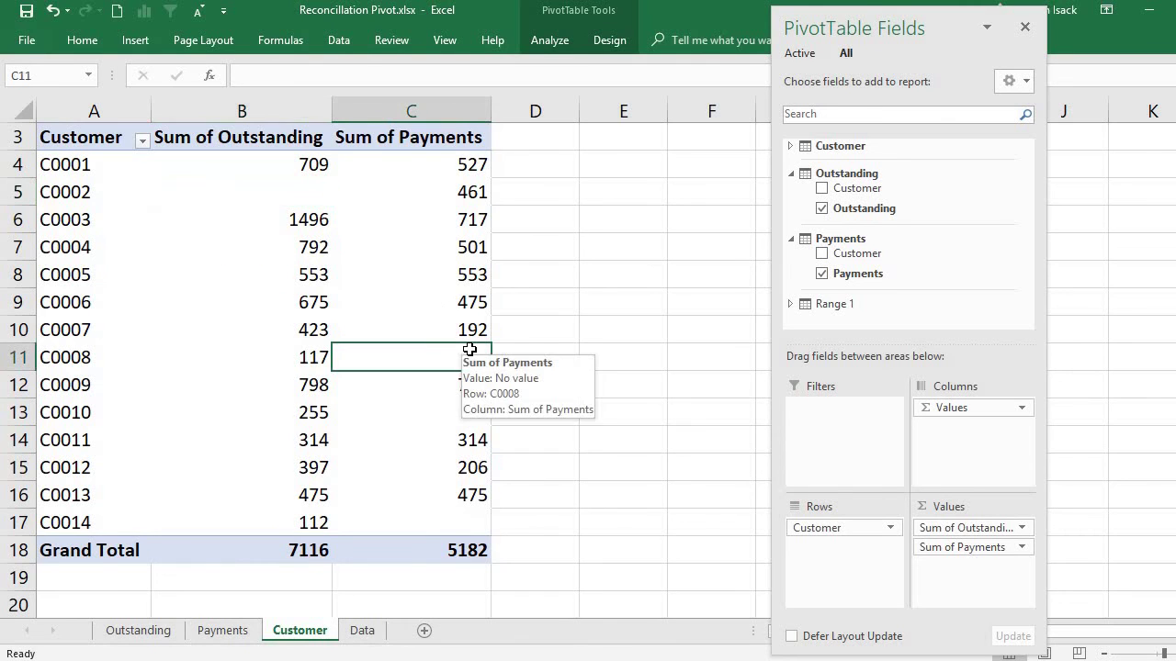
left_click(449, 408)
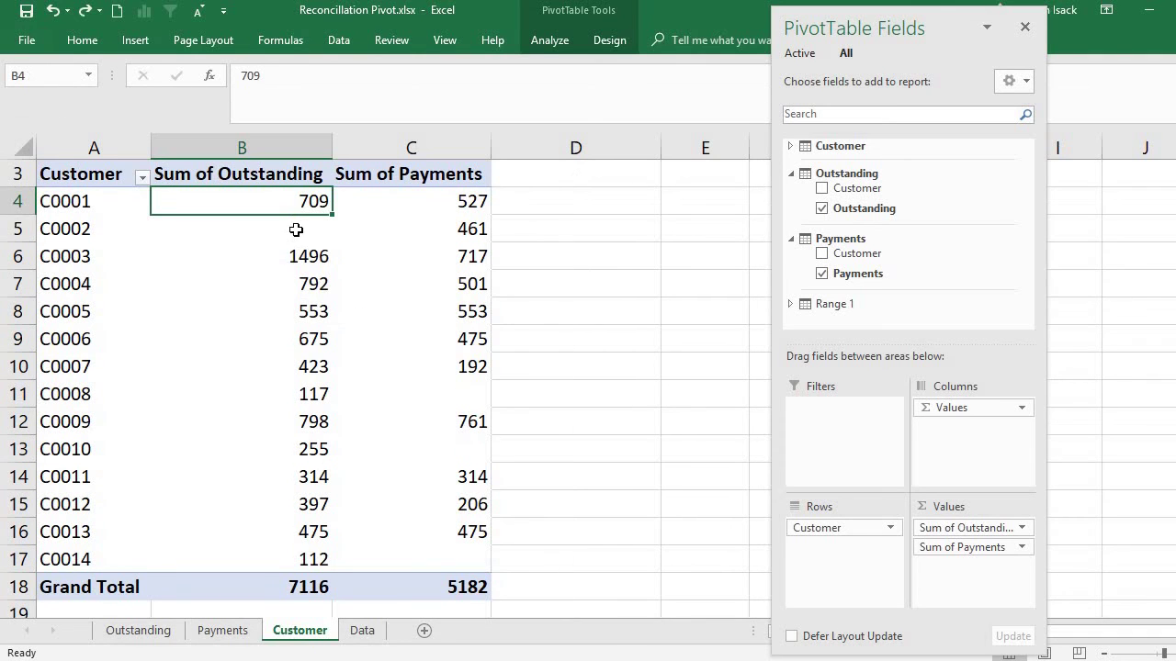
left_click(296, 229)
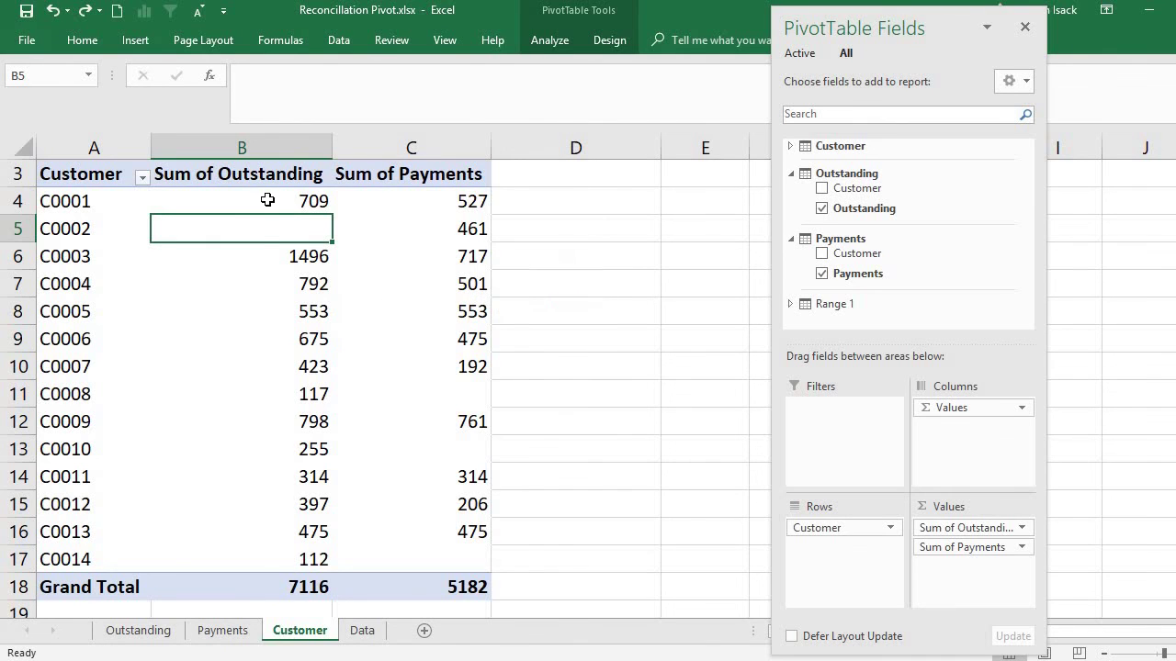
- Check customer C0003's outstanding total in the PivotTable against its two outstanding entries on the Data sheet
left_click(203, 258)
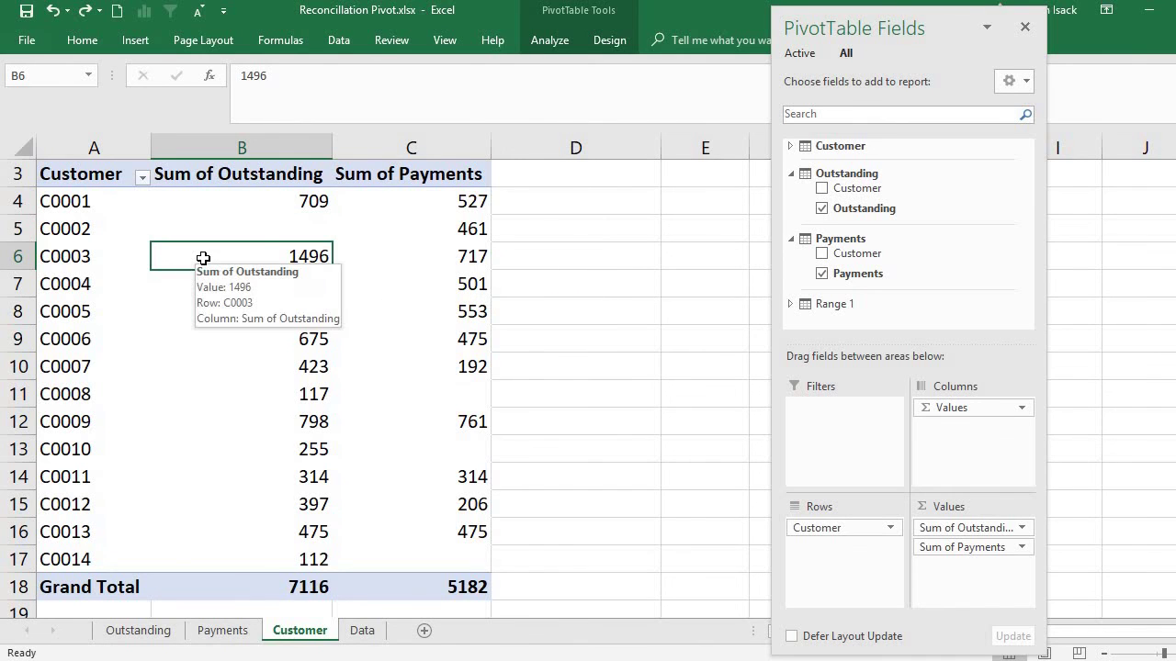
left_click(362, 630)
left_click_drag(202, 241, 215, 273)
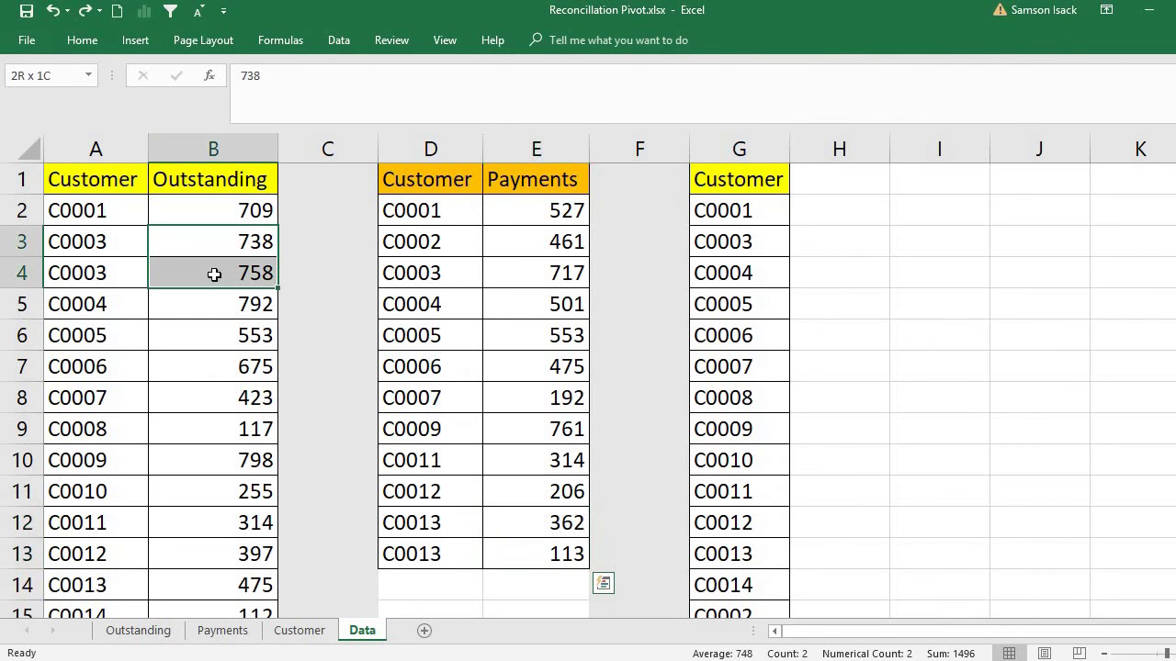
left_click(298, 632)
- Compare outstanding amounts with payments per customer in the PivotTable, including C0004, C0005, C0011 and C0013
mouse_move(408, 276)
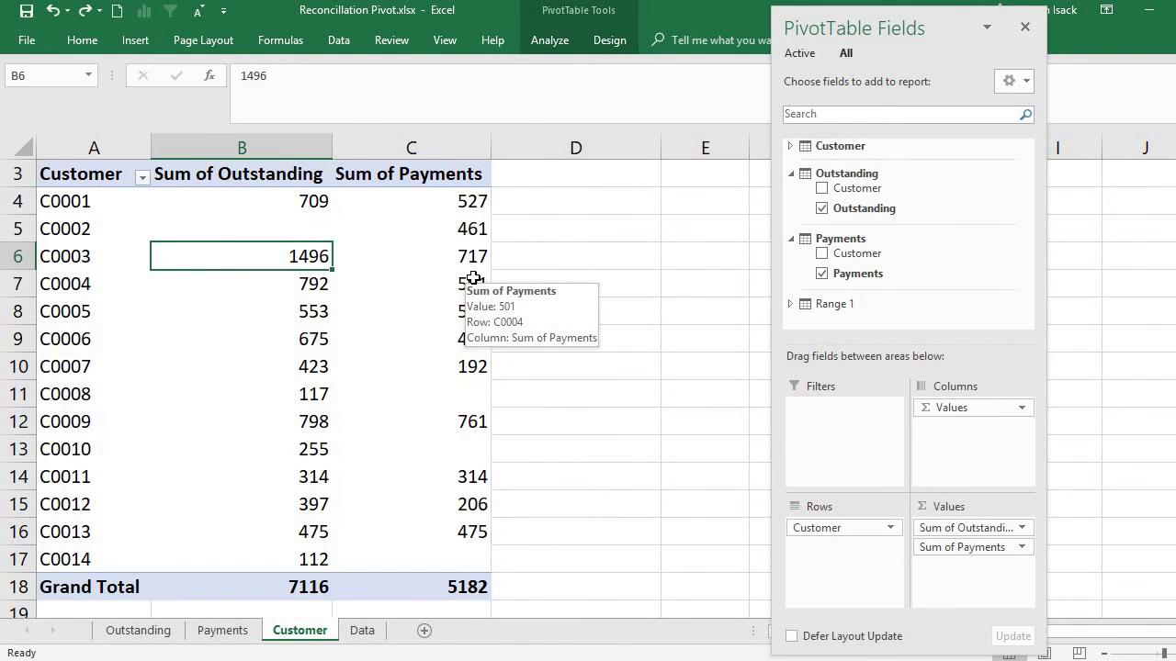
mouse_move(452, 339)
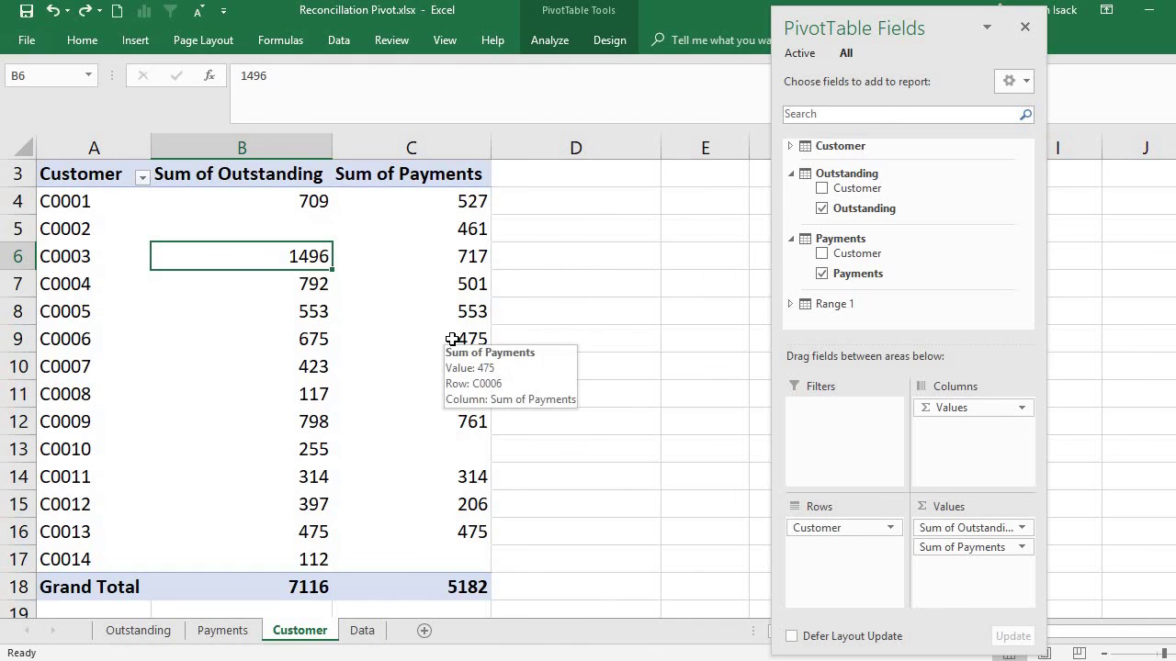
left_click(303, 292)
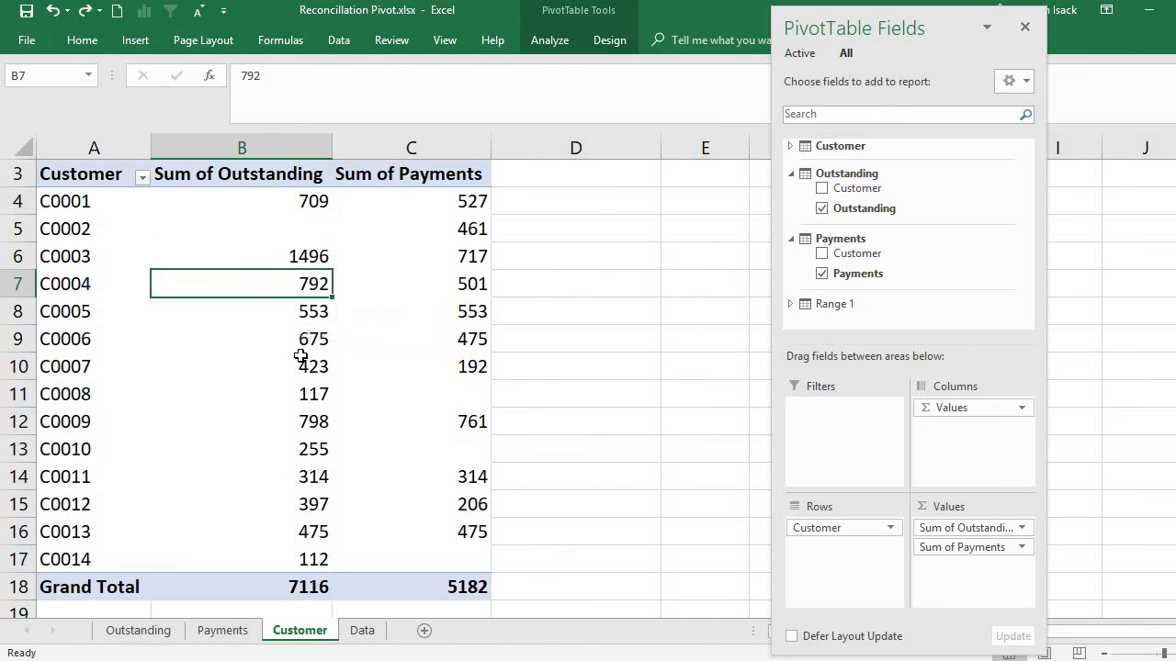
left_click(311, 317)
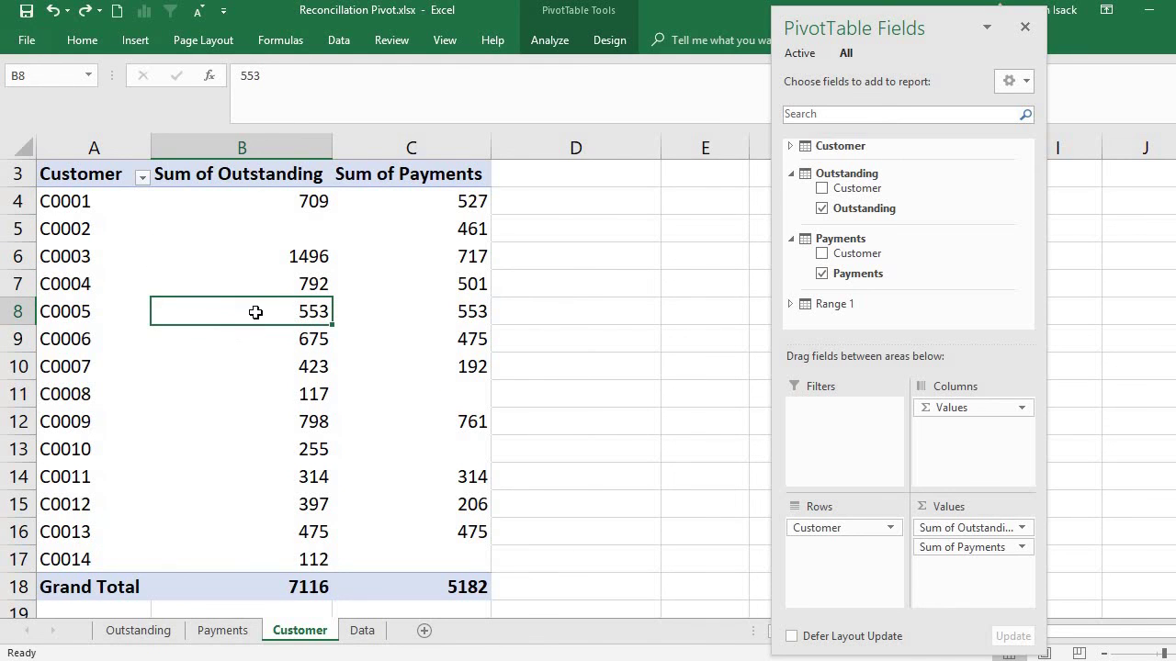
left_click_drag(251, 311, 431, 315)
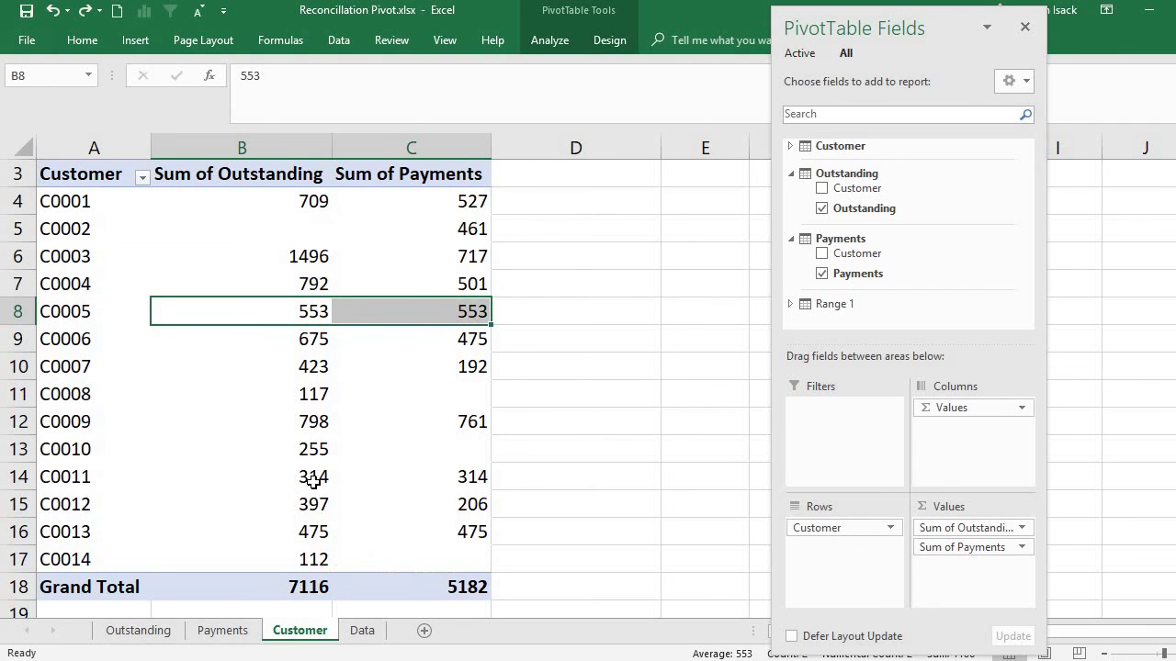
left_click_drag(307, 475, 414, 476)
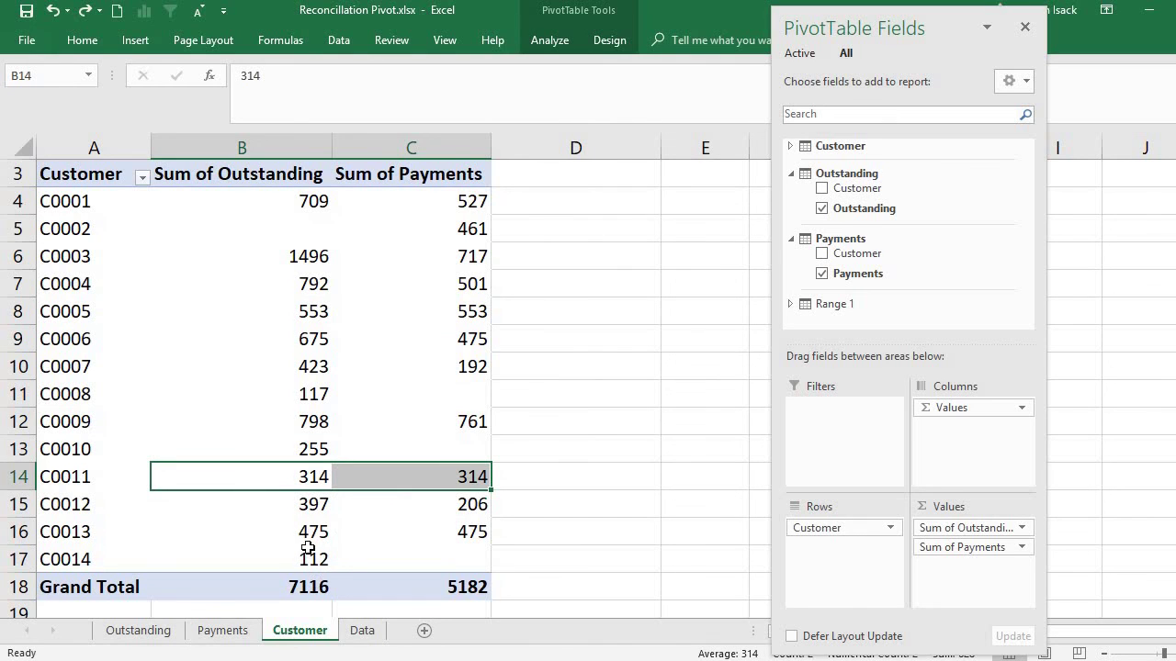
left_click_drag(312, 533, 453, 535)
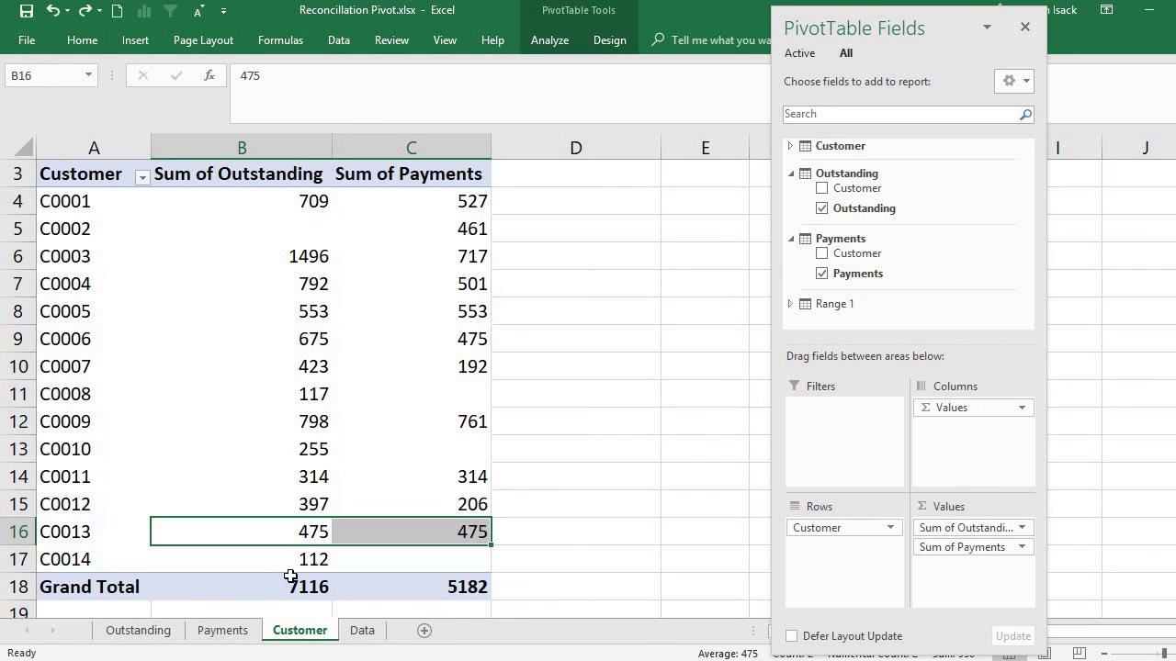
- Review the Sum of Payments cells for customers C0014, C0010 and C0008 in the PivotTable to identify unpaid accounts
left_click(448, 559)
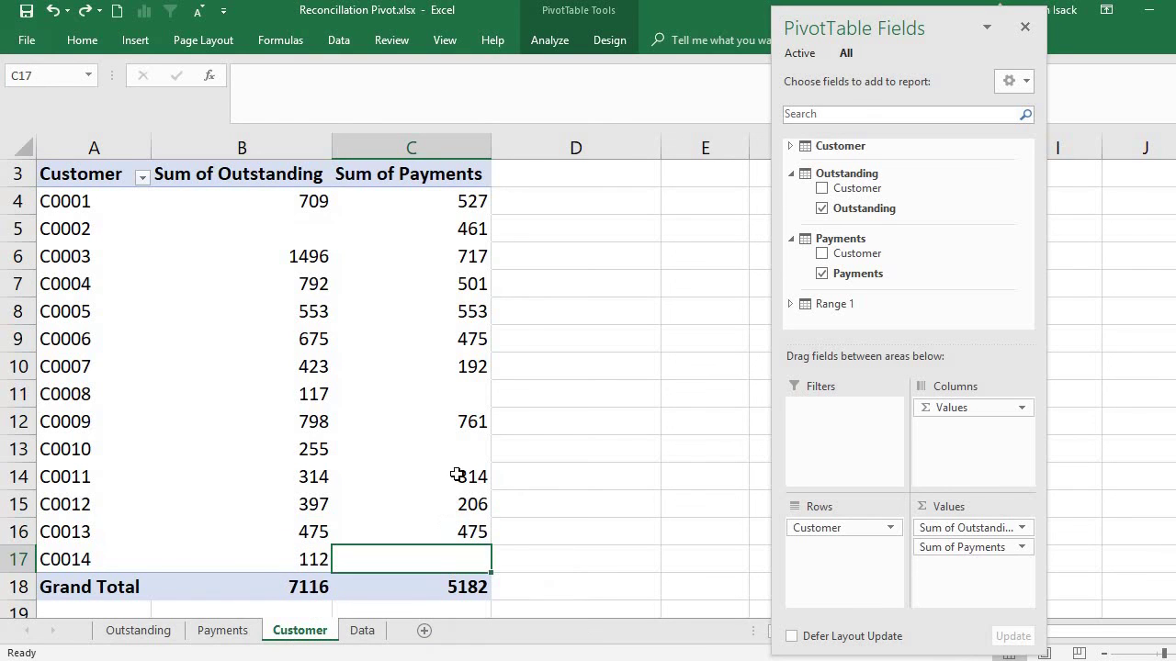
left_click(450, 448)
left_click(462, 392)
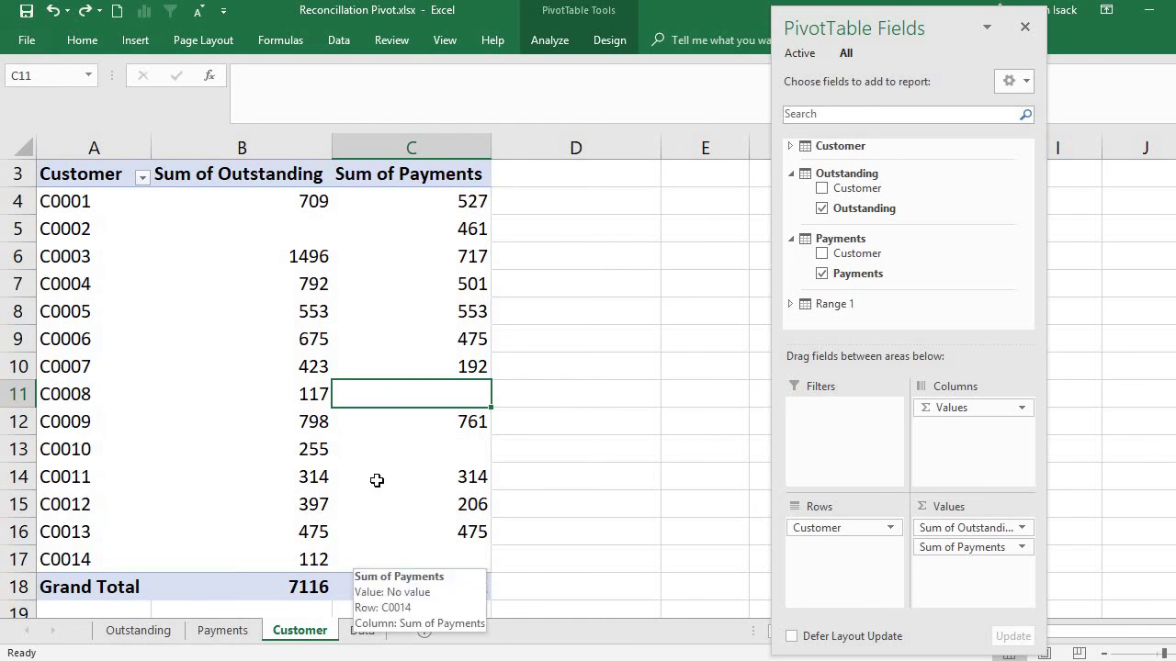
left_click(81, 404)
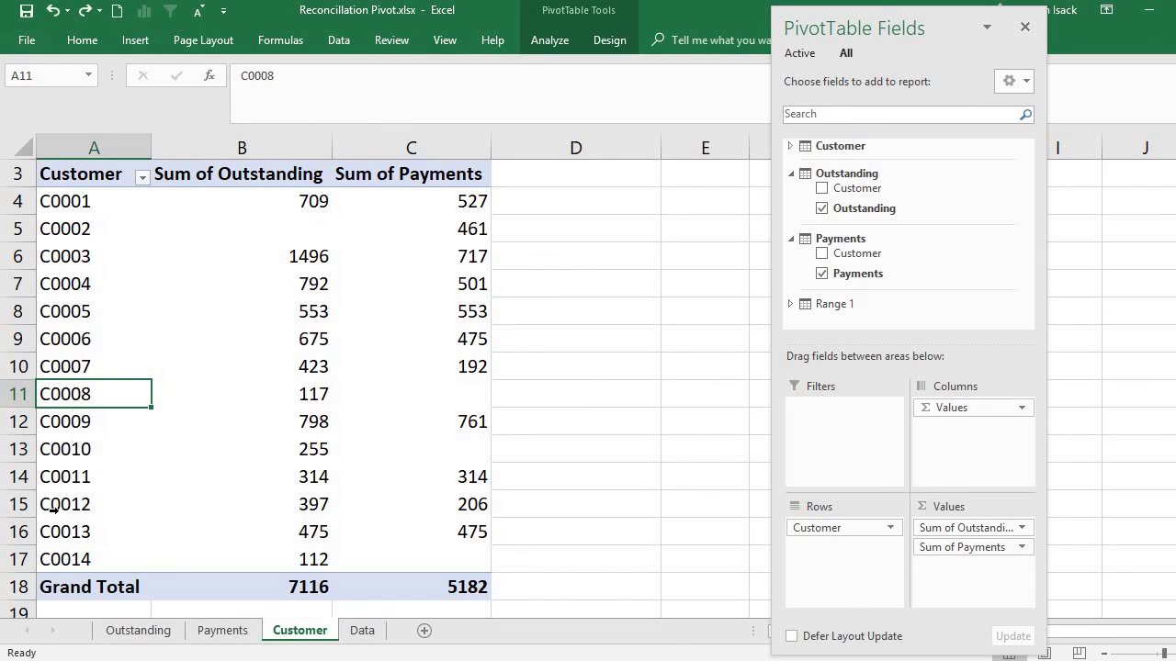
left_click(83, 452)
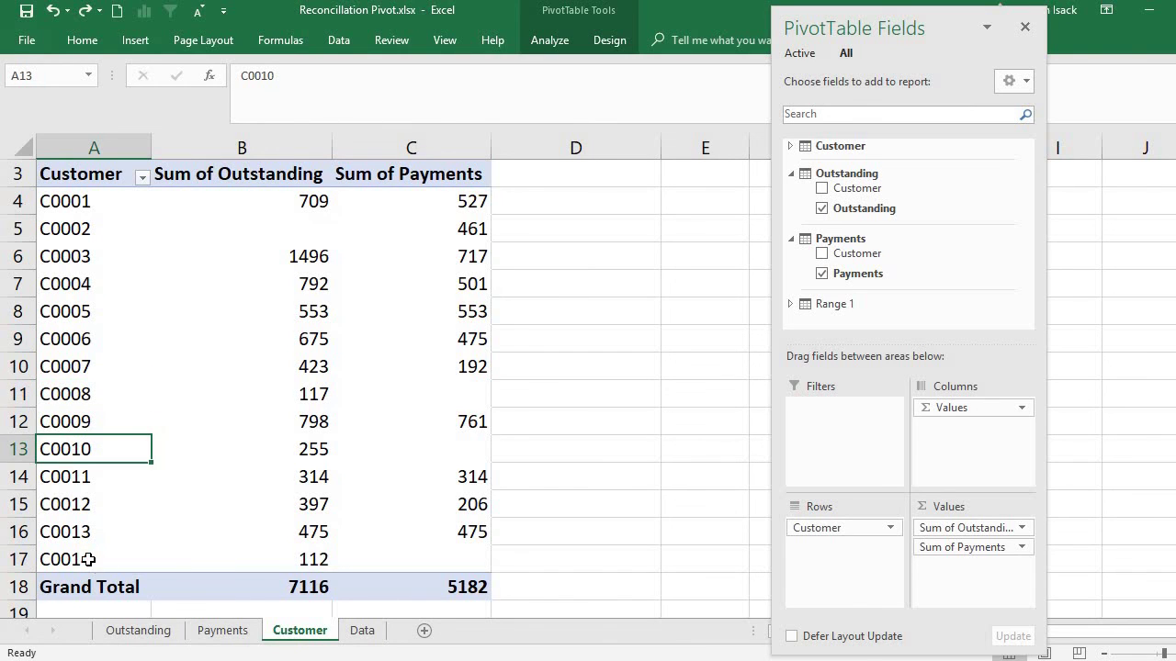
left_click(94, 560)
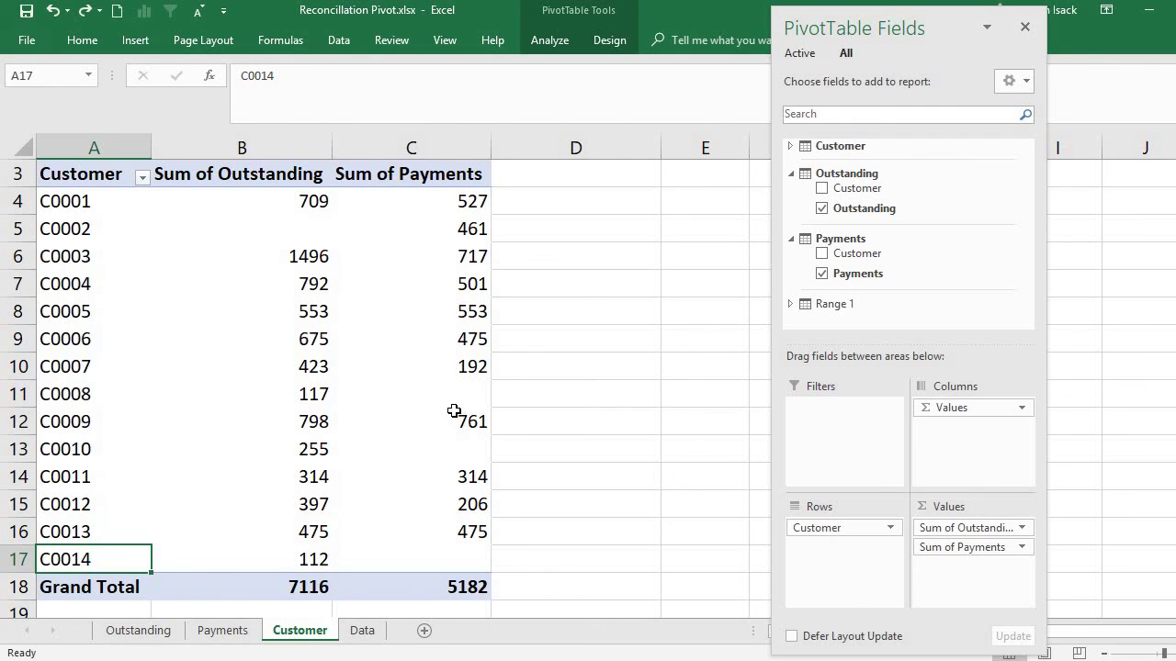
mouse_move(454, 410)
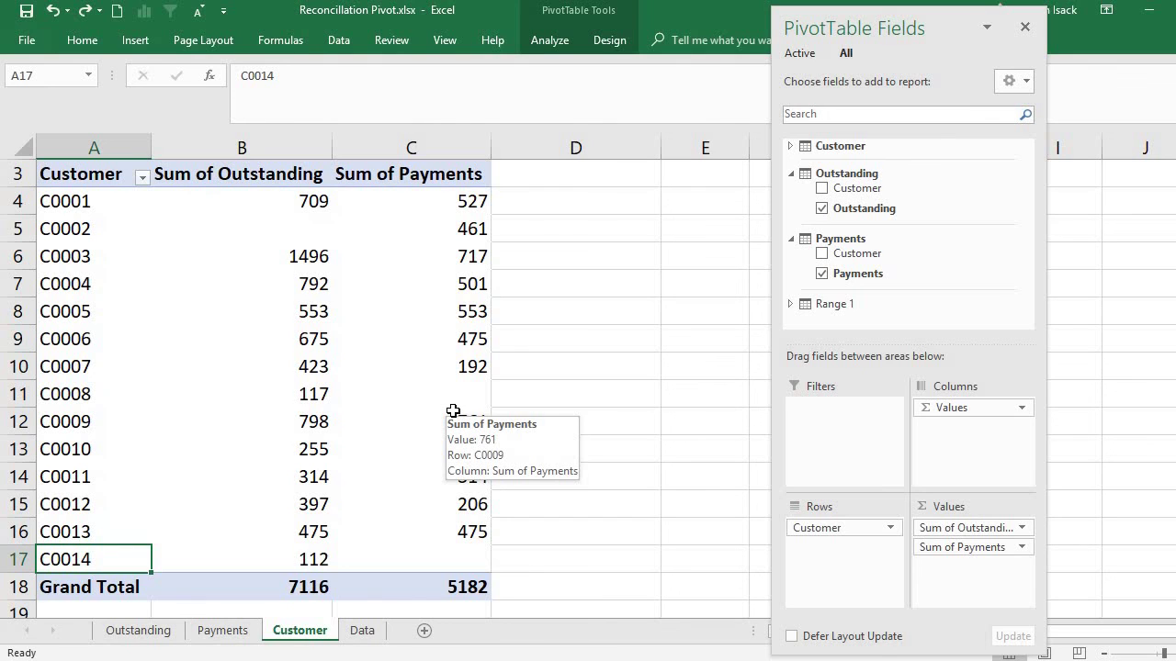
mouse_move(454, 385)
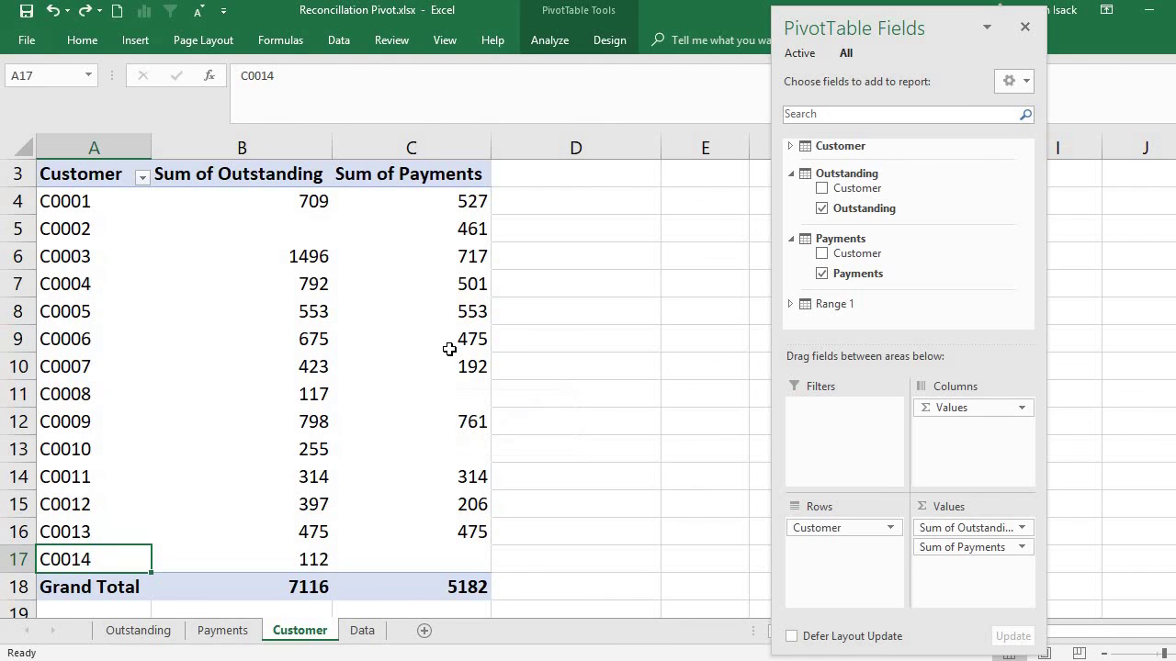
mouse_move(449, 349)
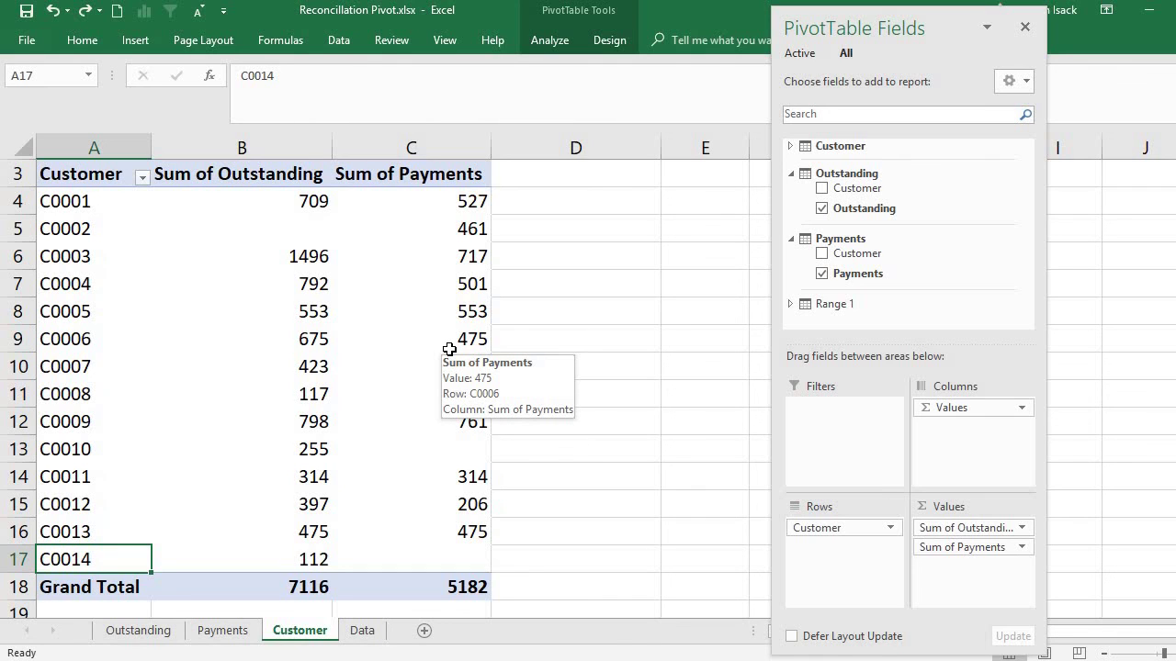